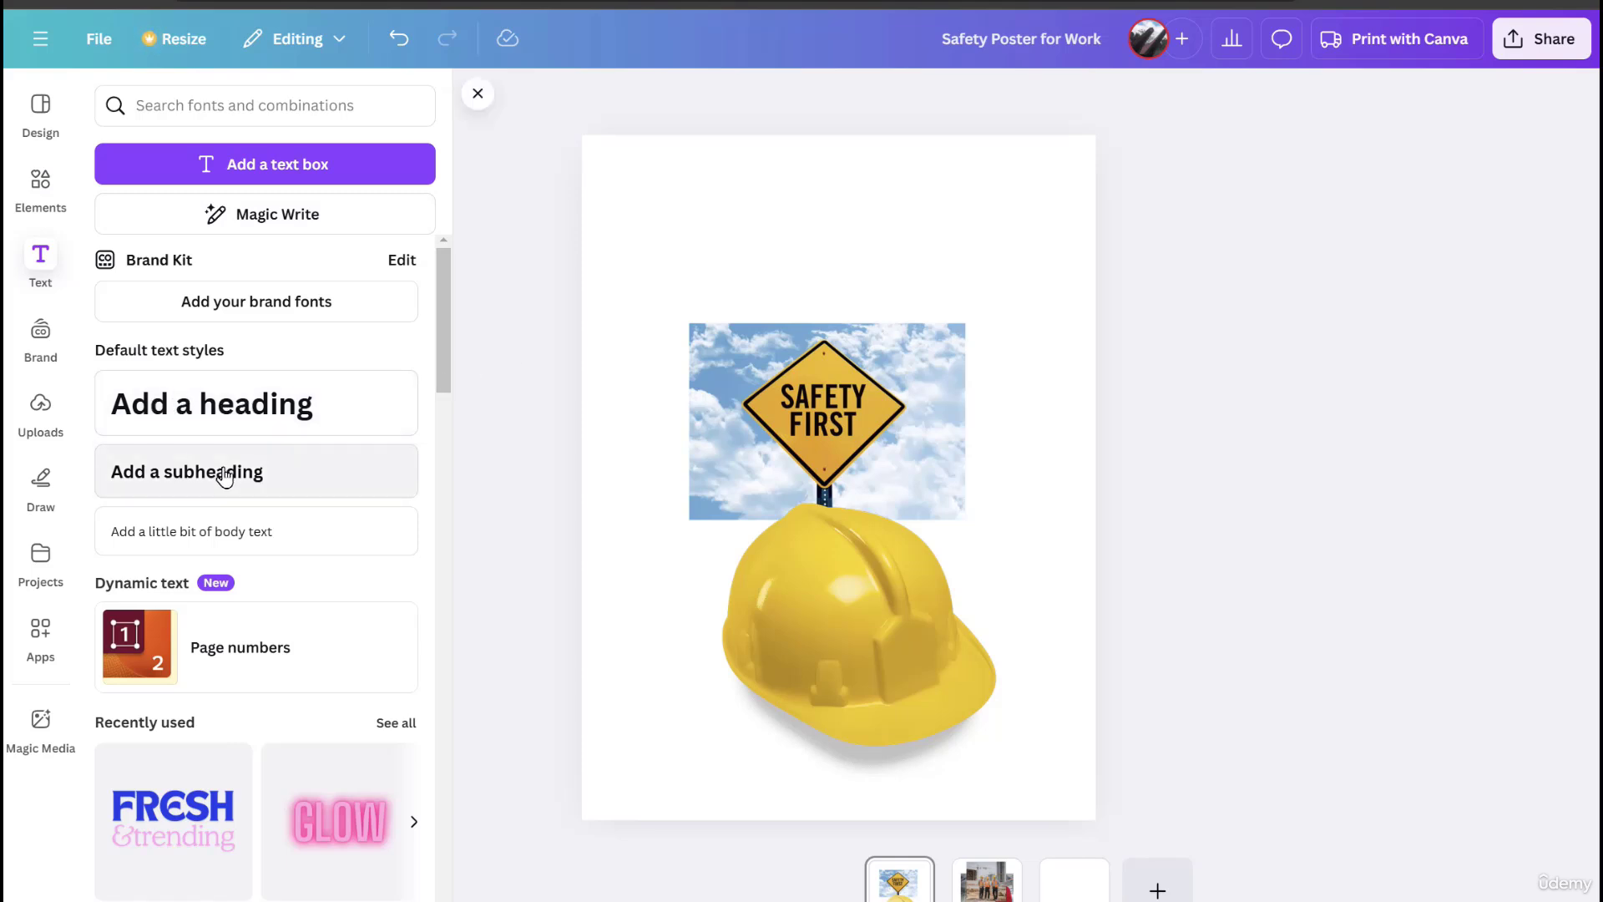
- Browse the available font combinations among the text styles
scroll(442, 382, down, 4)
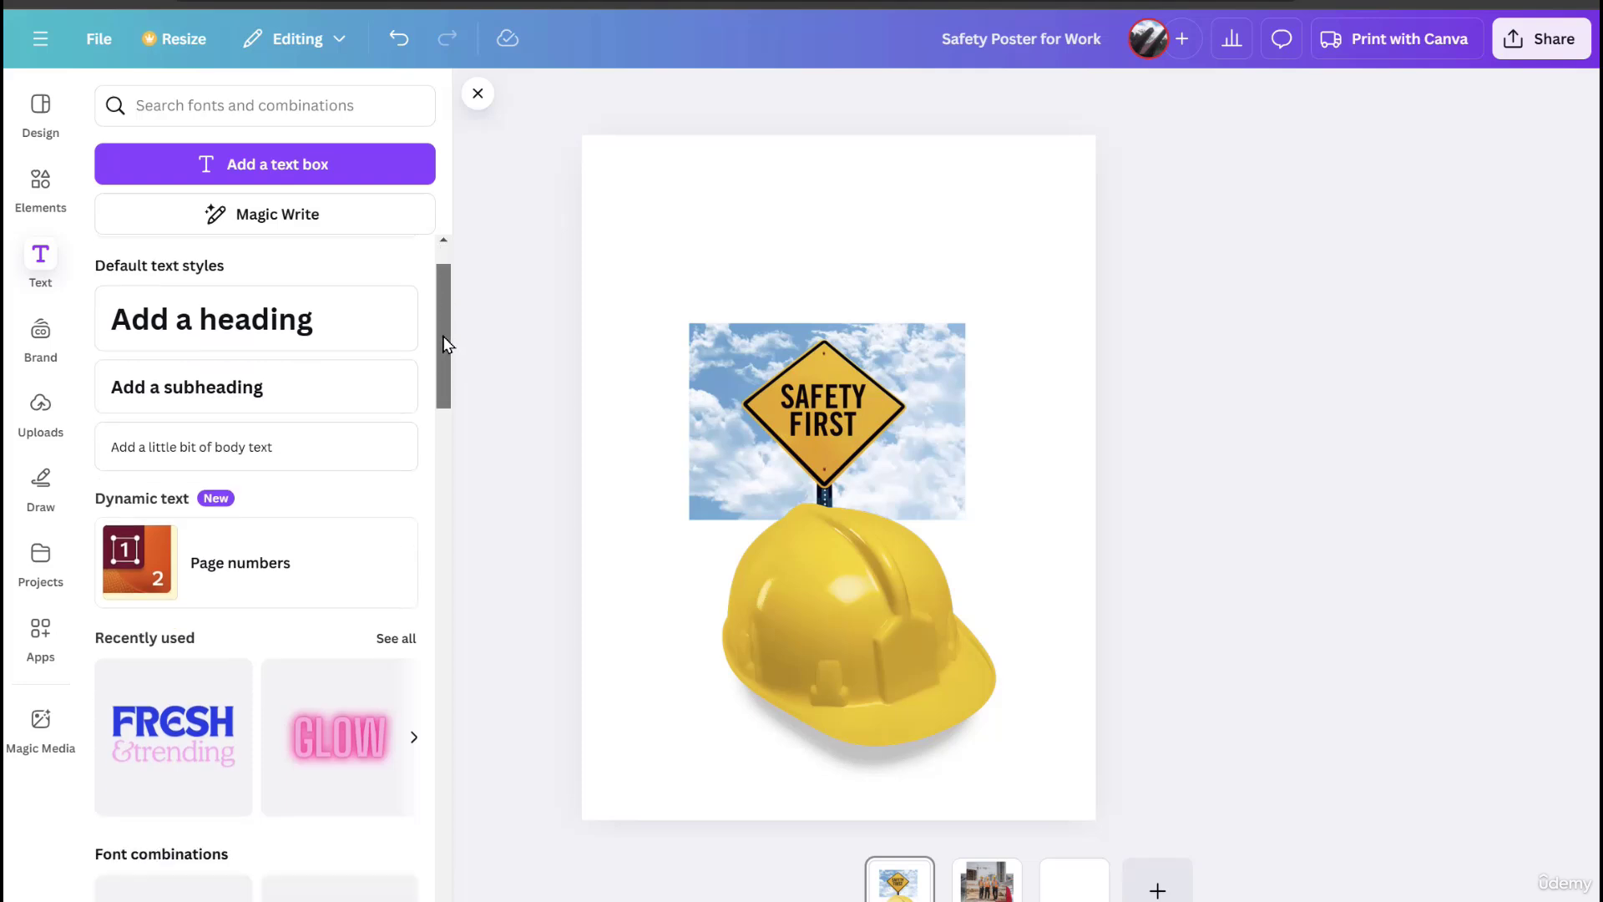
drag(441, 380, 444, 415)
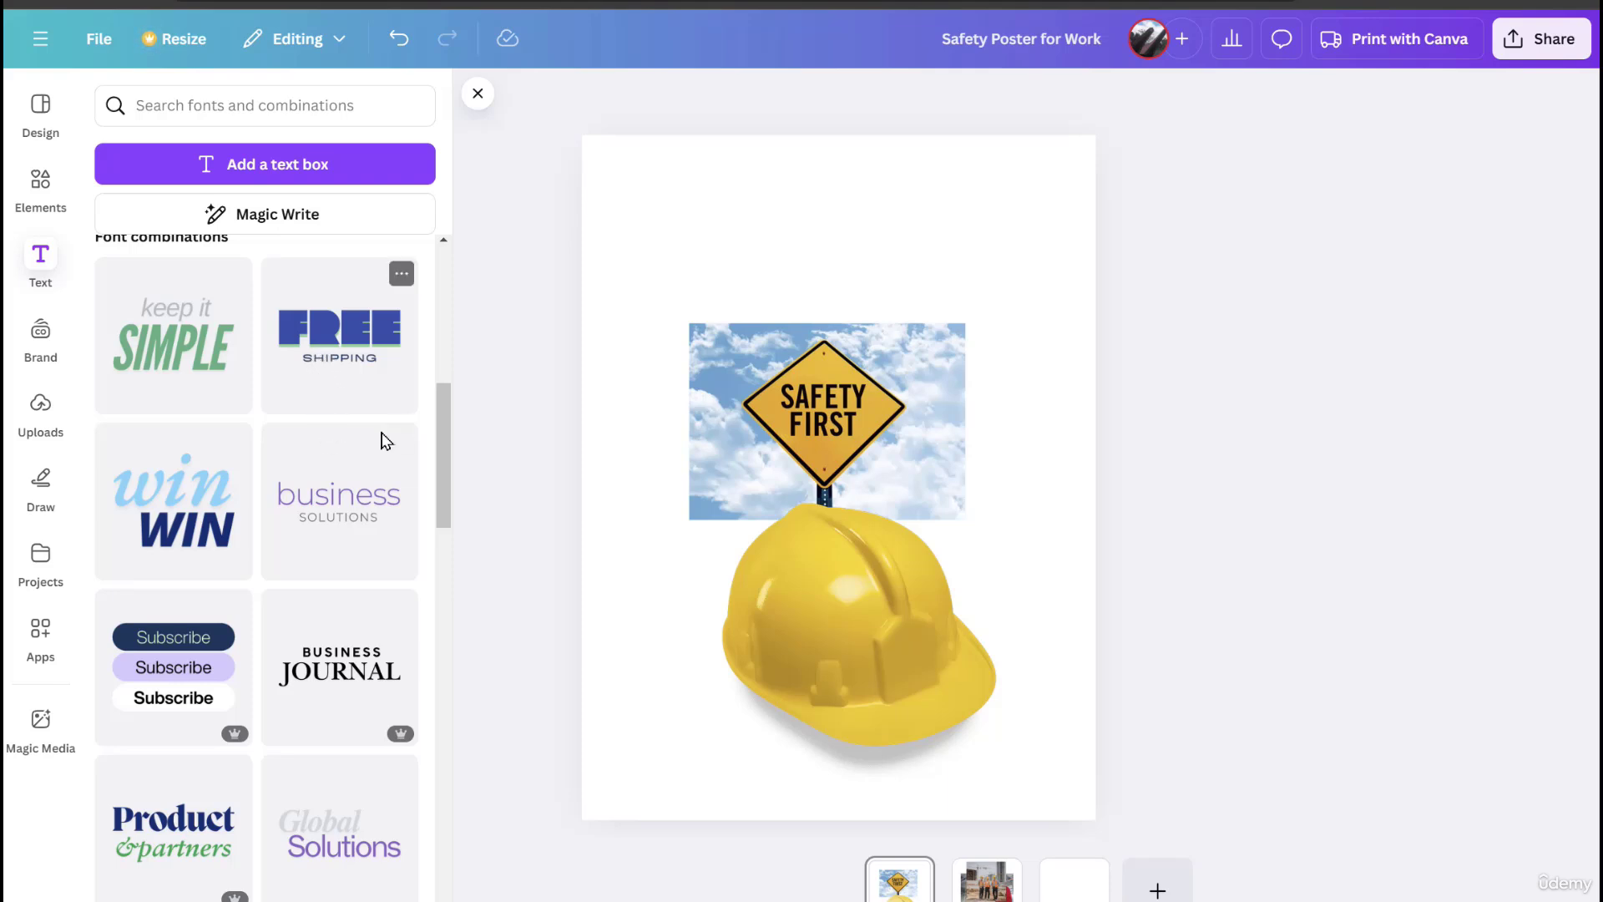
scroll(444, 413, down, 3)
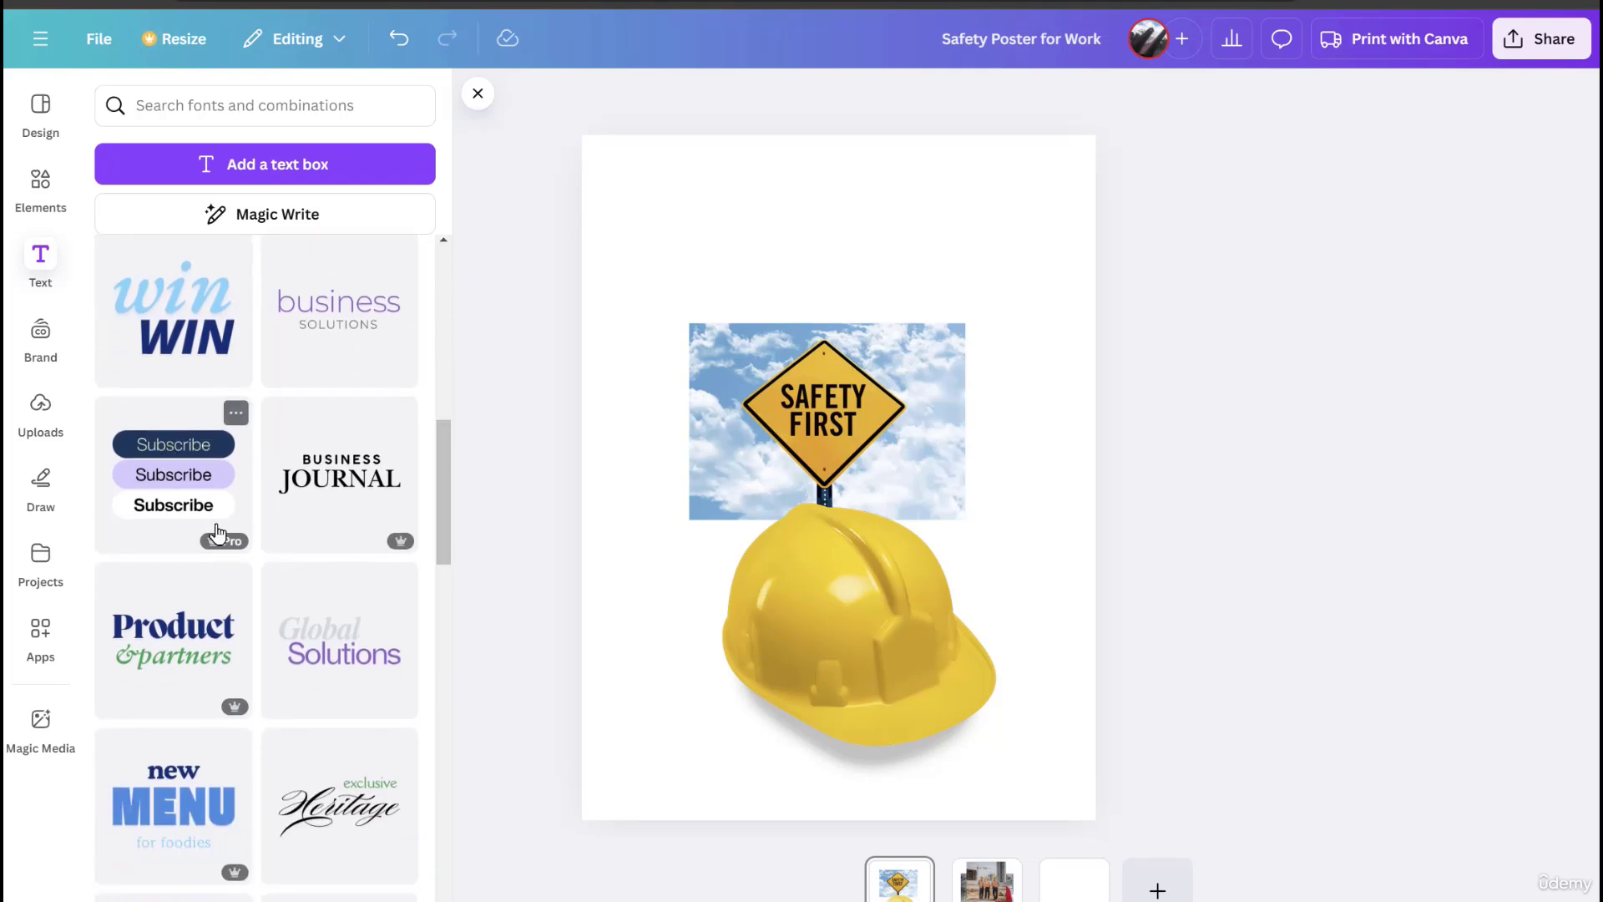
drag(444, 495, 439, 679)
scroll(349, 672, down, 8)
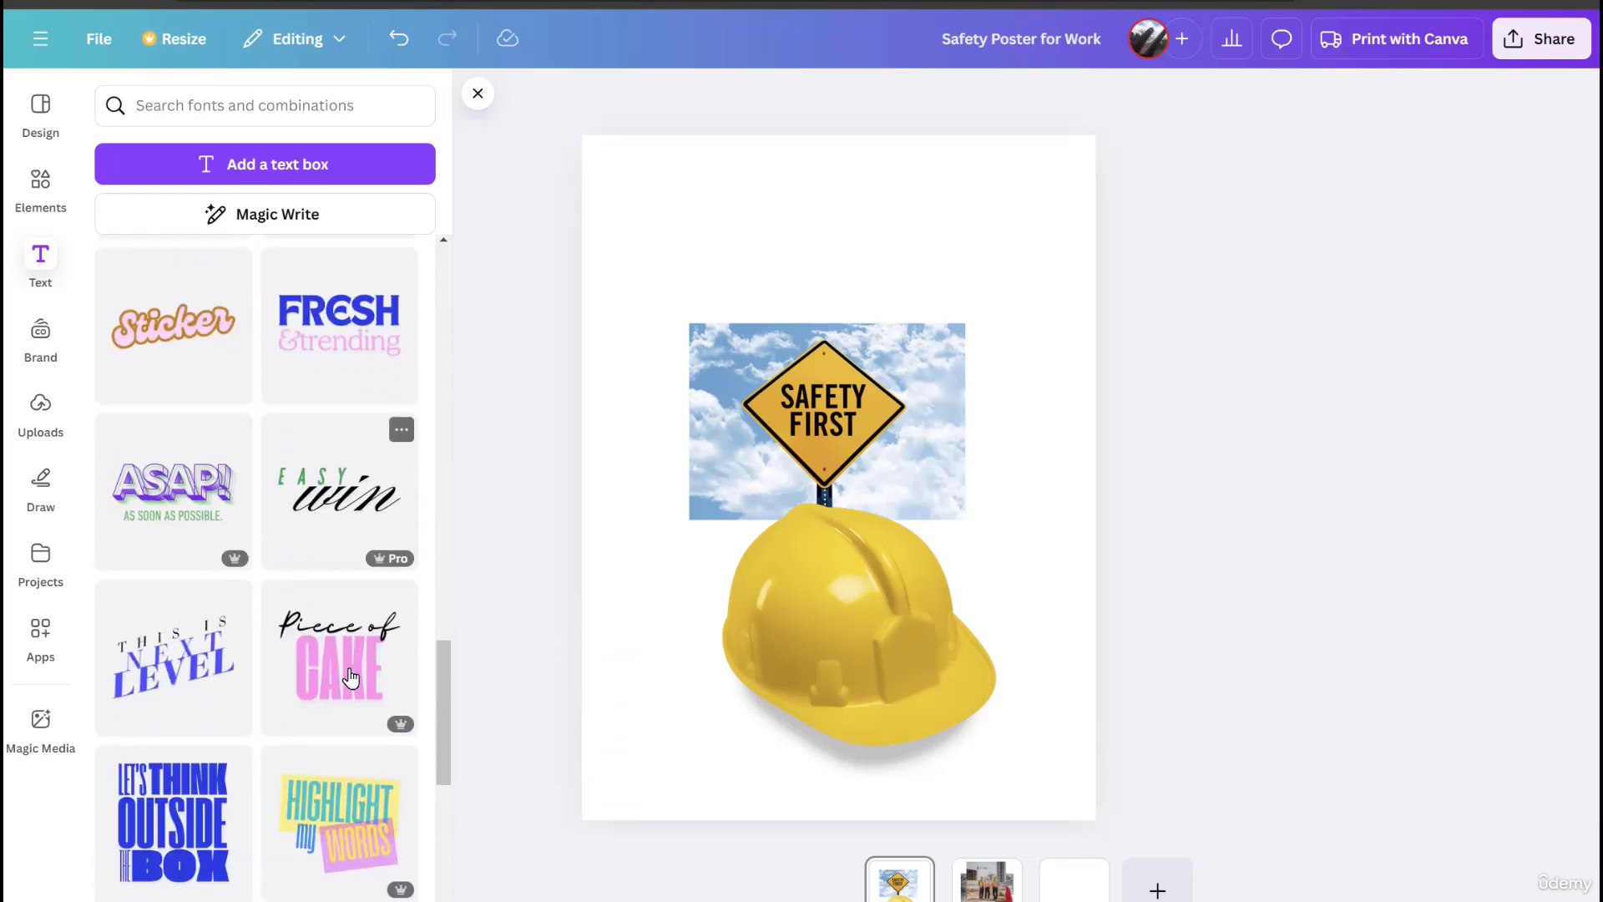
scroll(349, 676, down, 15)
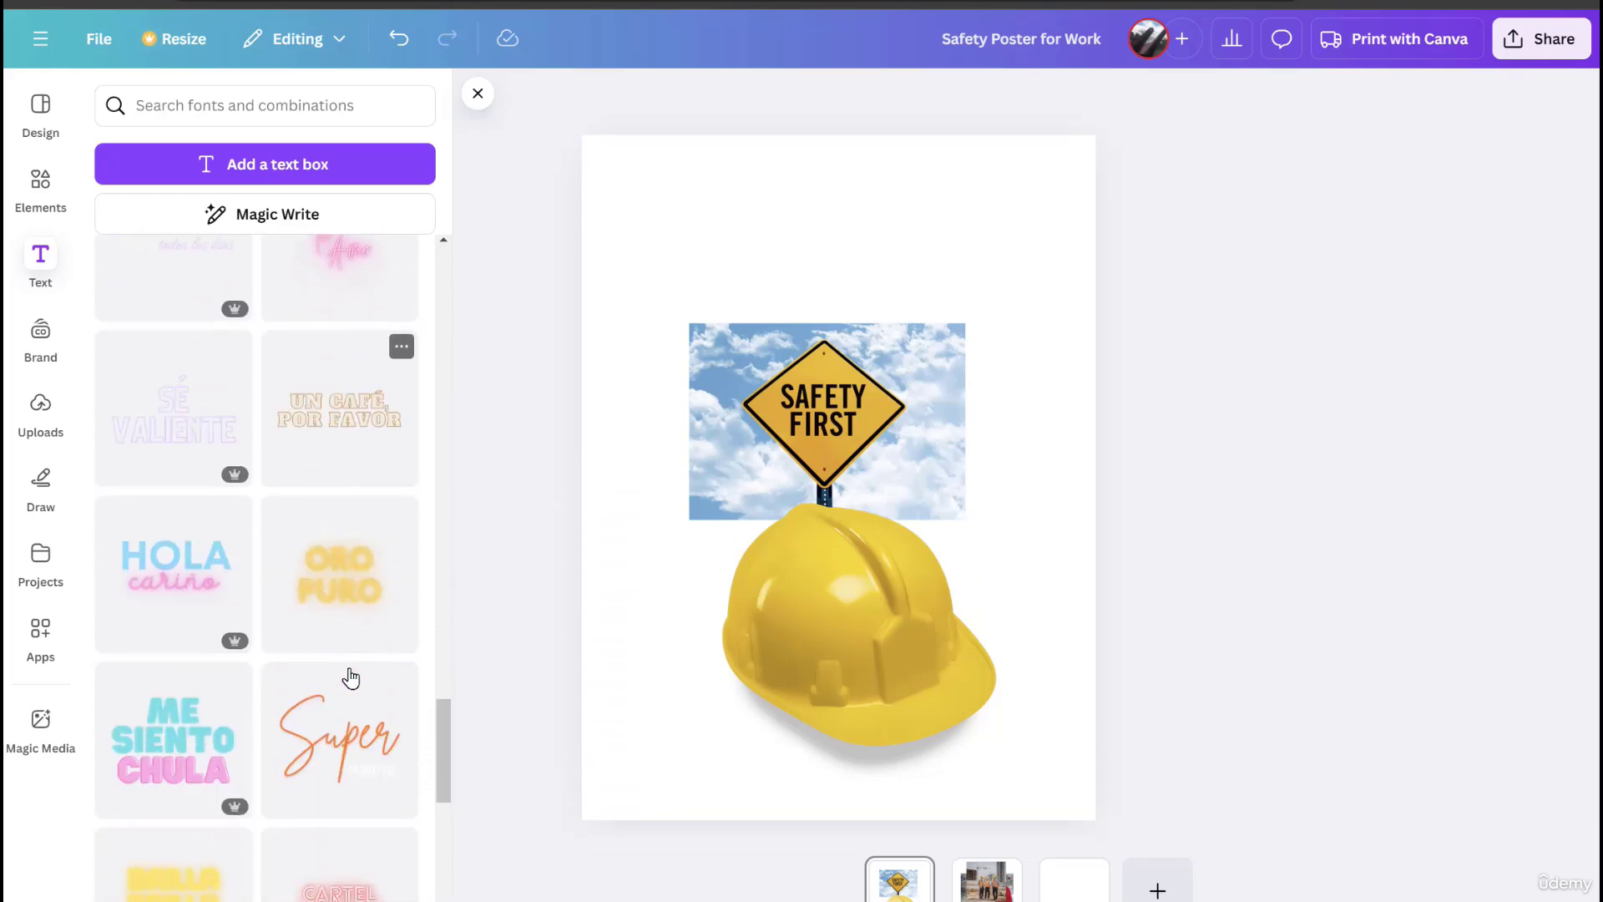
scroll(349, 675, down, 5)
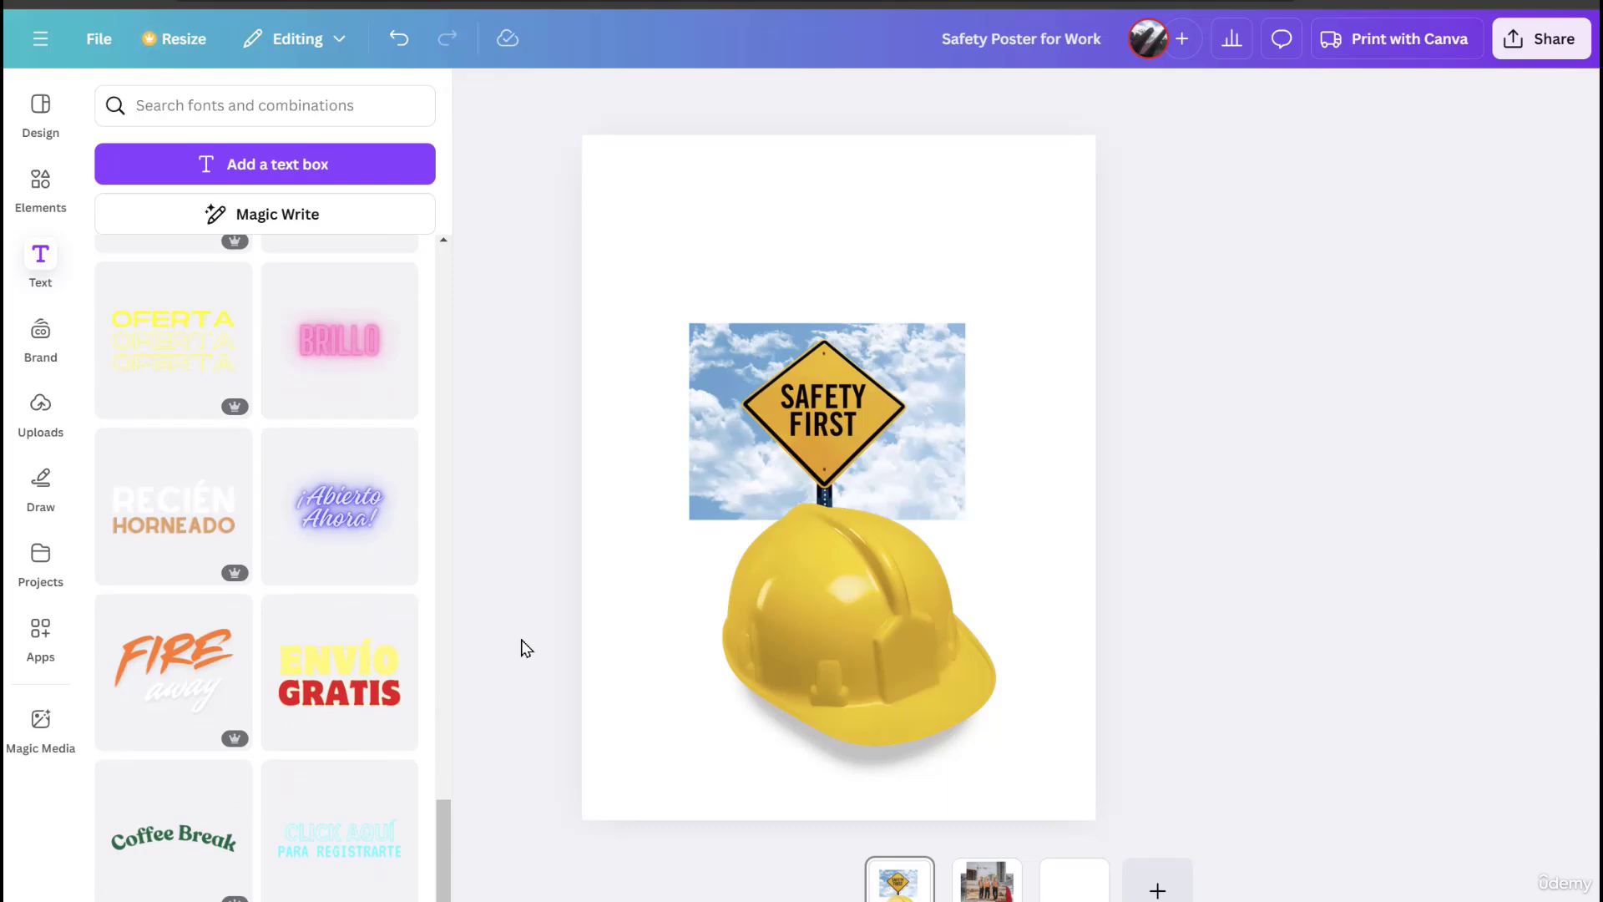
- Try the Coffee Break text style in the blank area above the sign photo, and delete it from the page
click(163, 846)
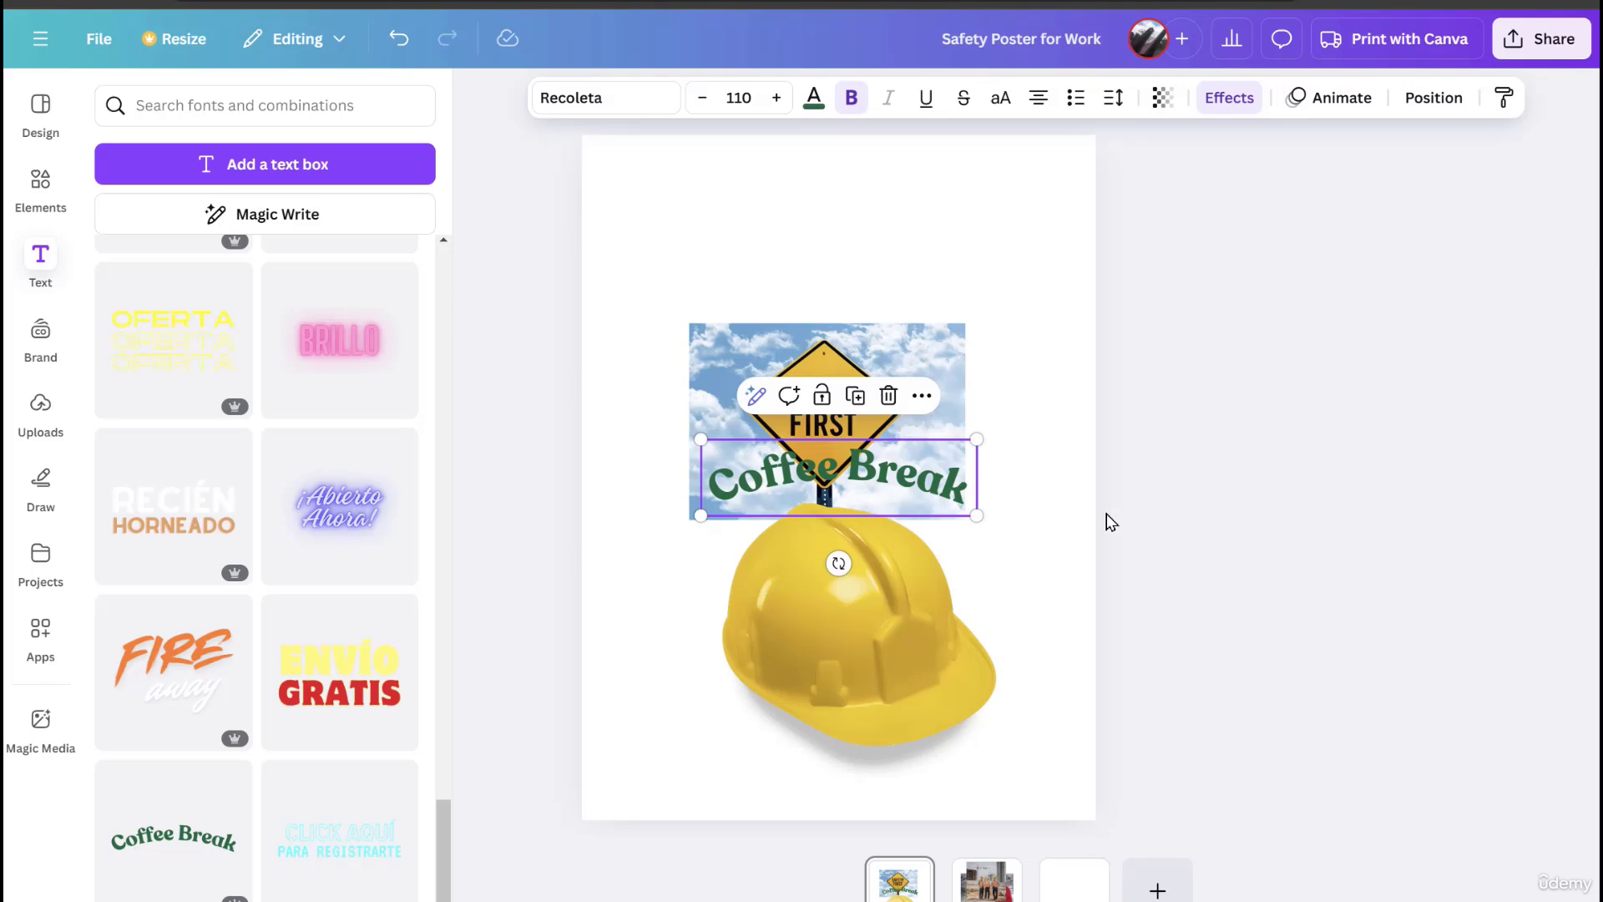
drag(935, 489, 884, 257)
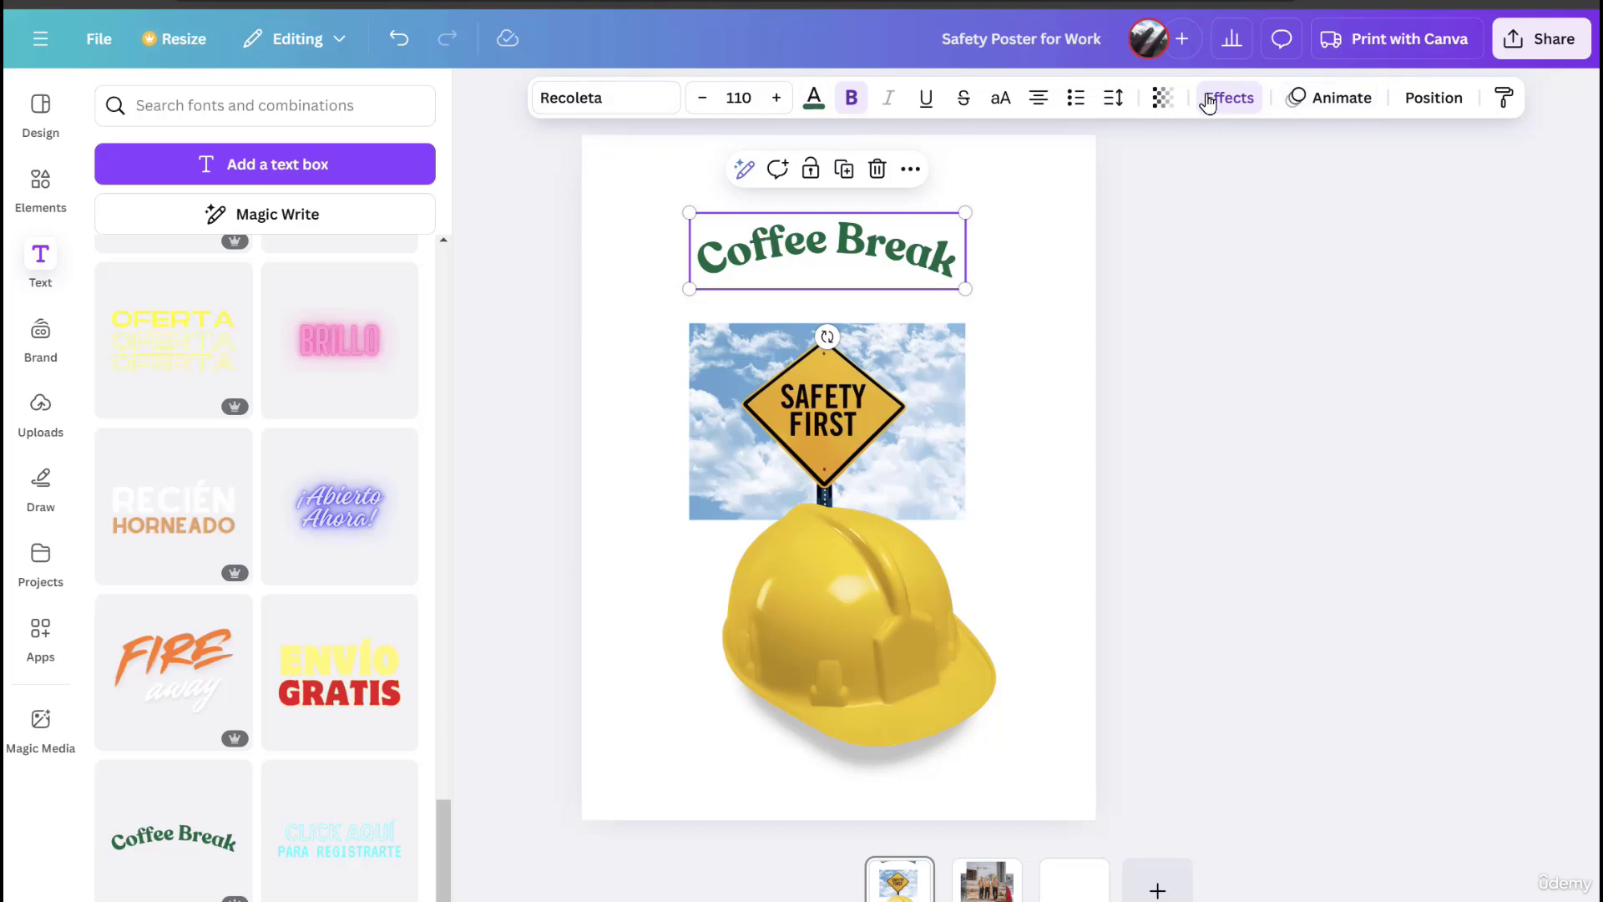
click(876, 168)
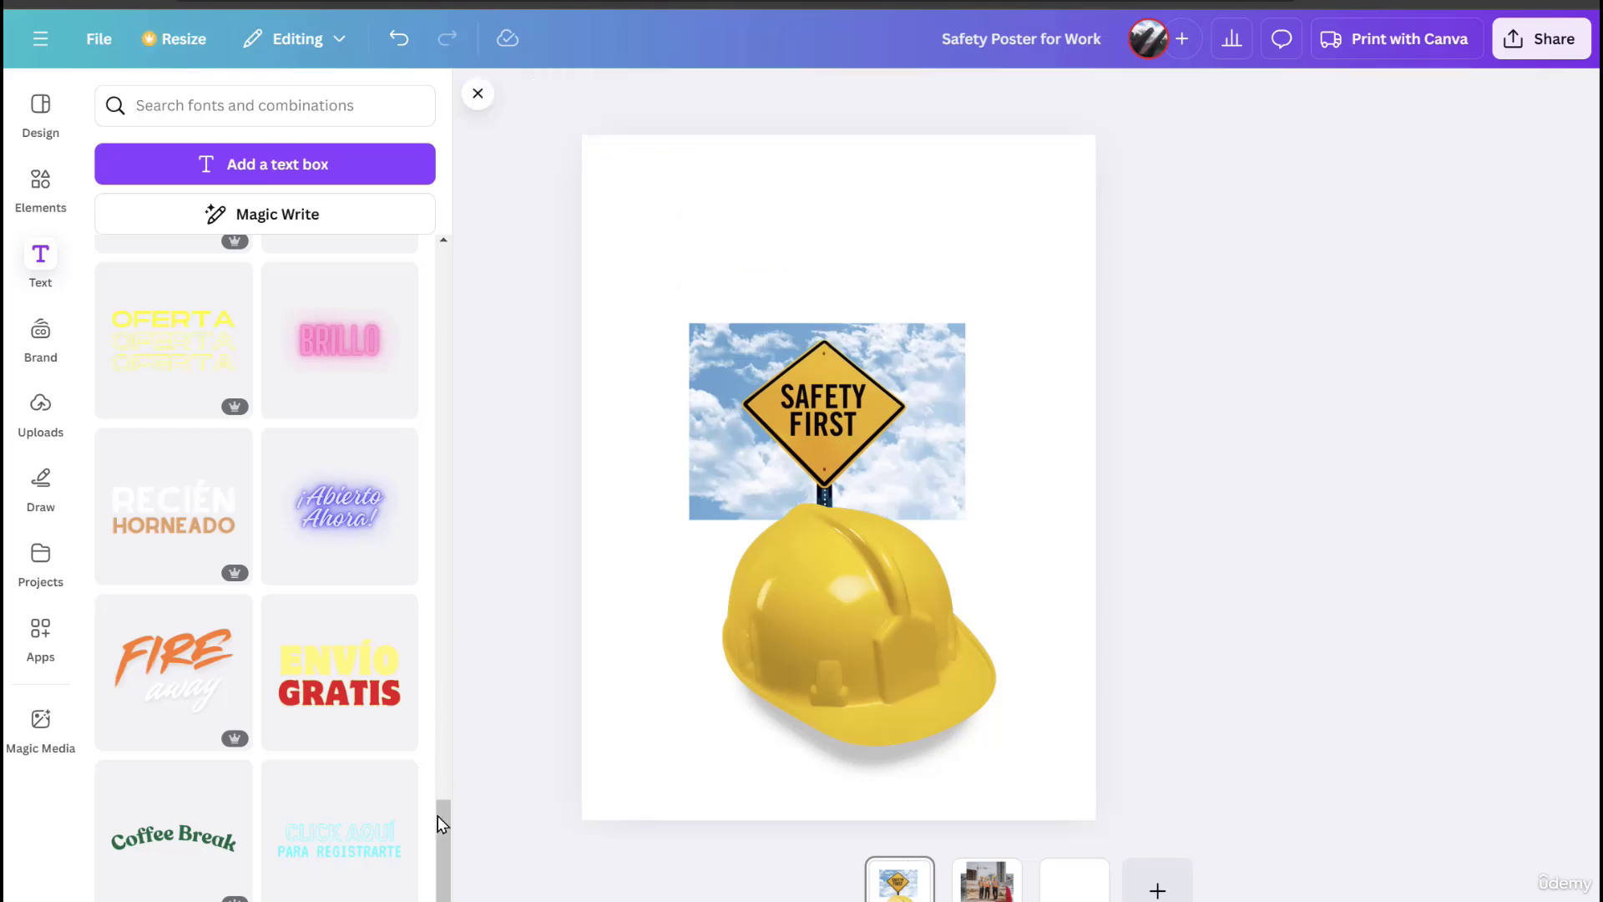
- Add the "This is Next Level" font combination and place it in the blank area above the sign photo
drag(447, 844, 462, 607)
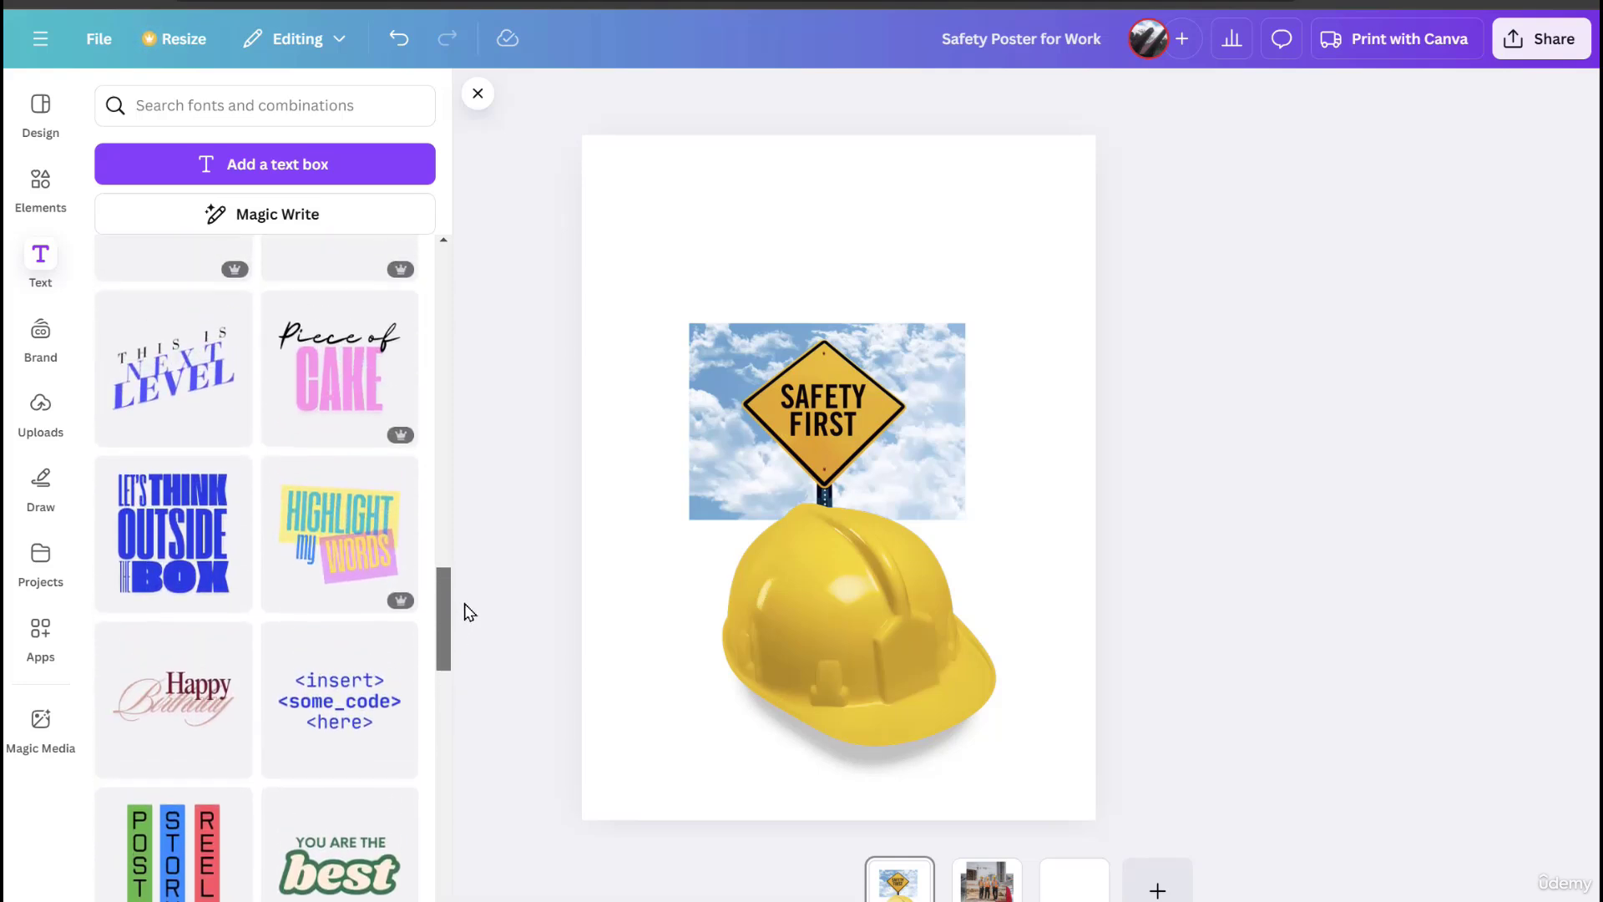
click(174, 396)
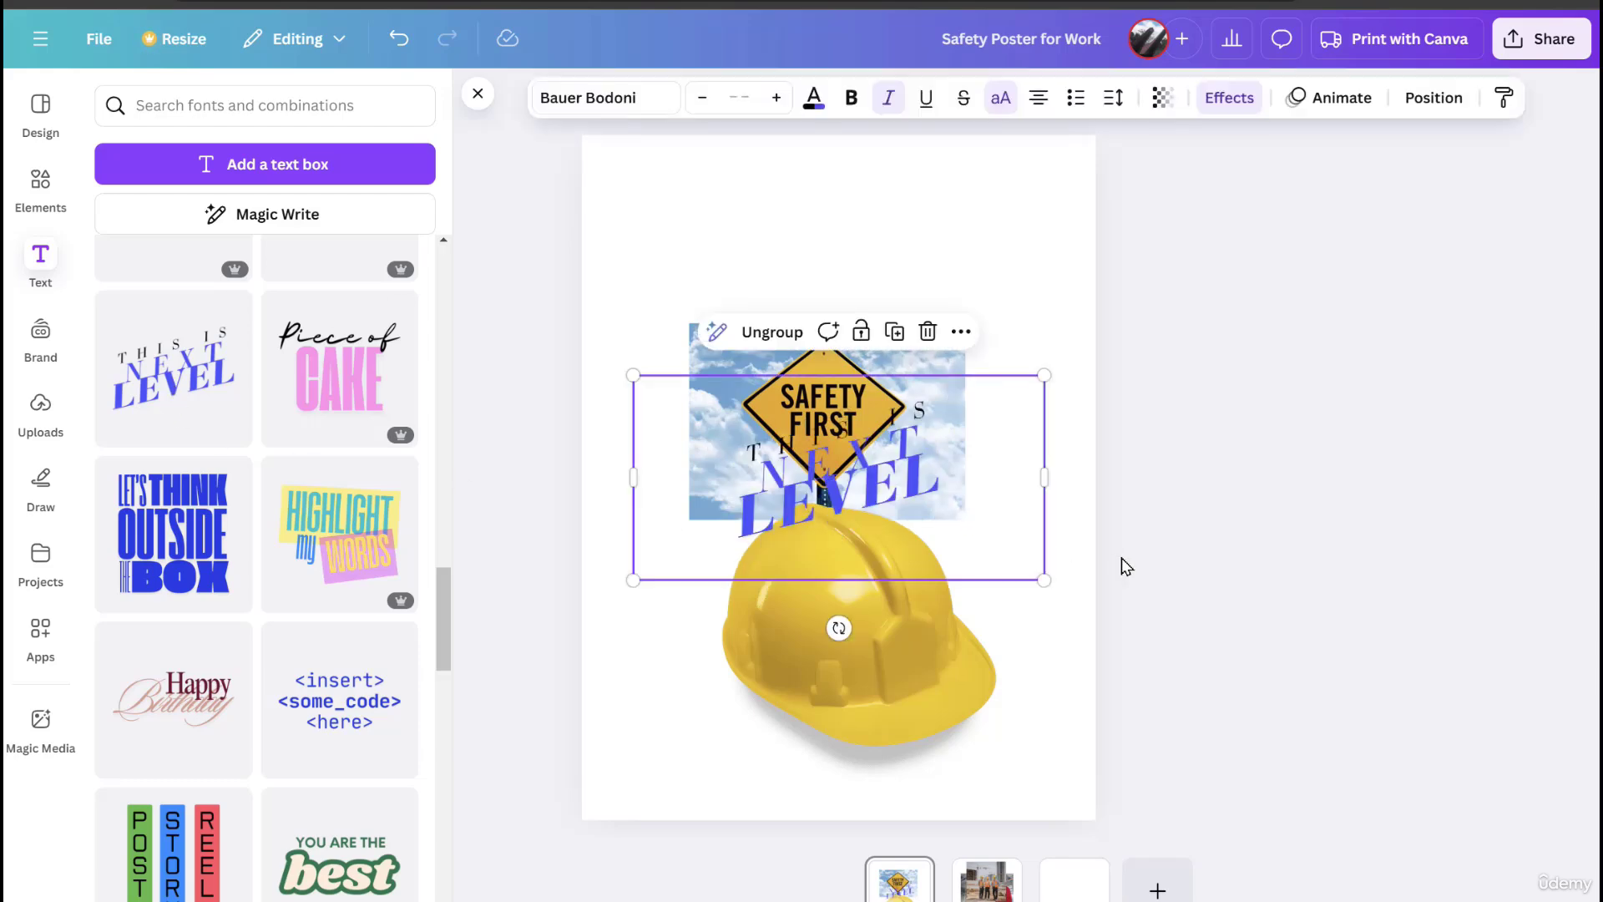
drag(905, 428, 903, 251)
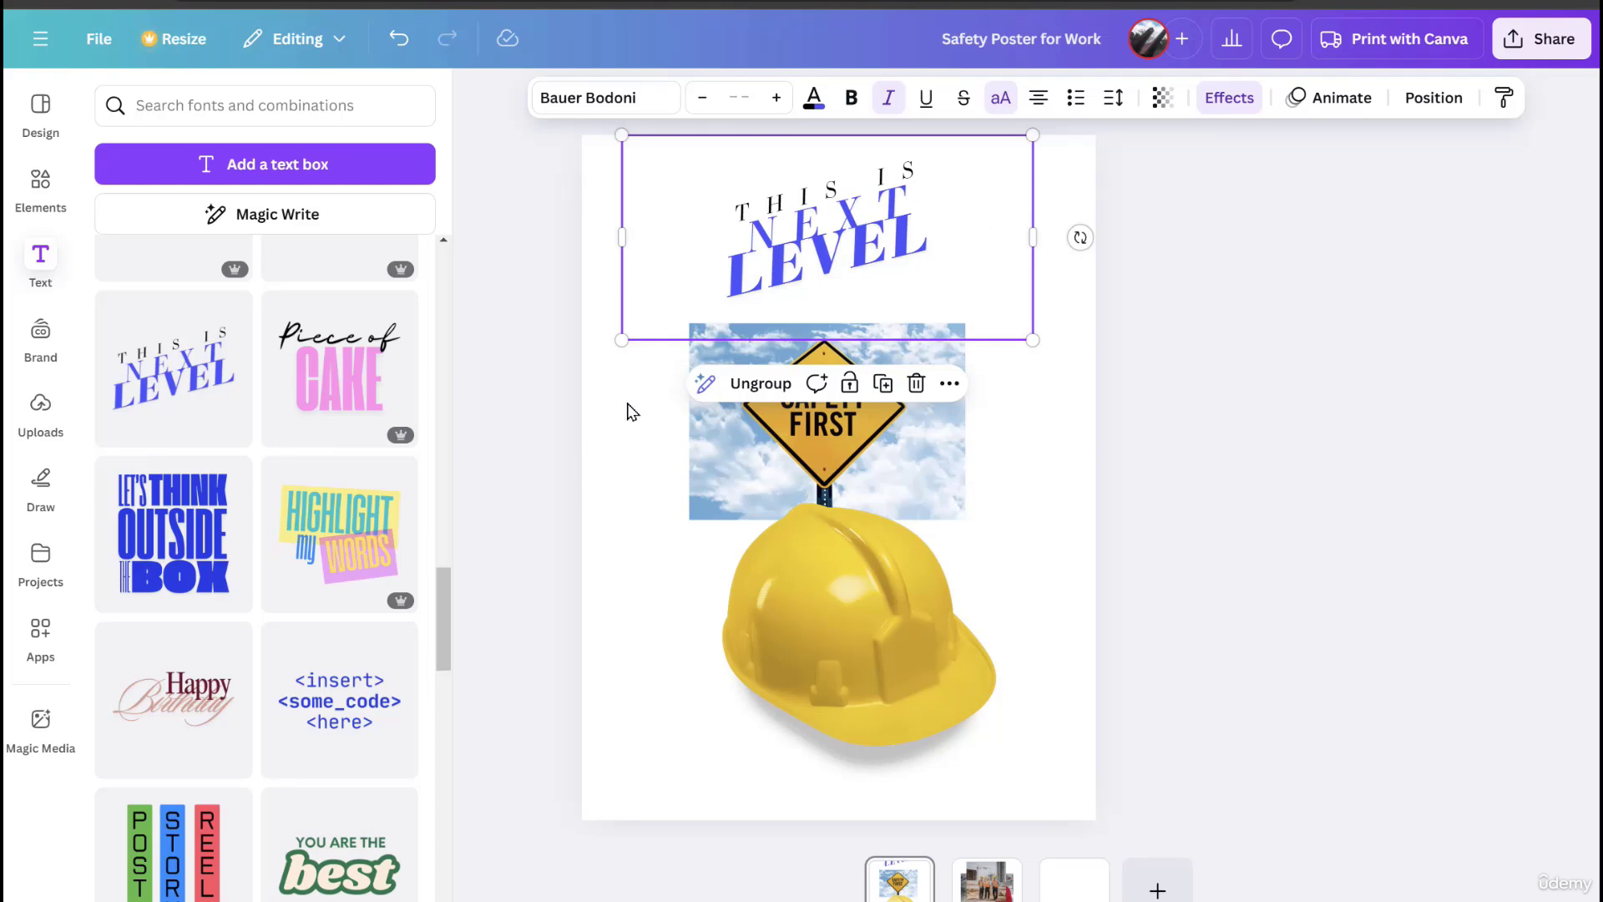
- Replace the three lines of the slanted heading with "SAFETY", "IN THE" and "WORKPLACE"
double_click(739, 216)
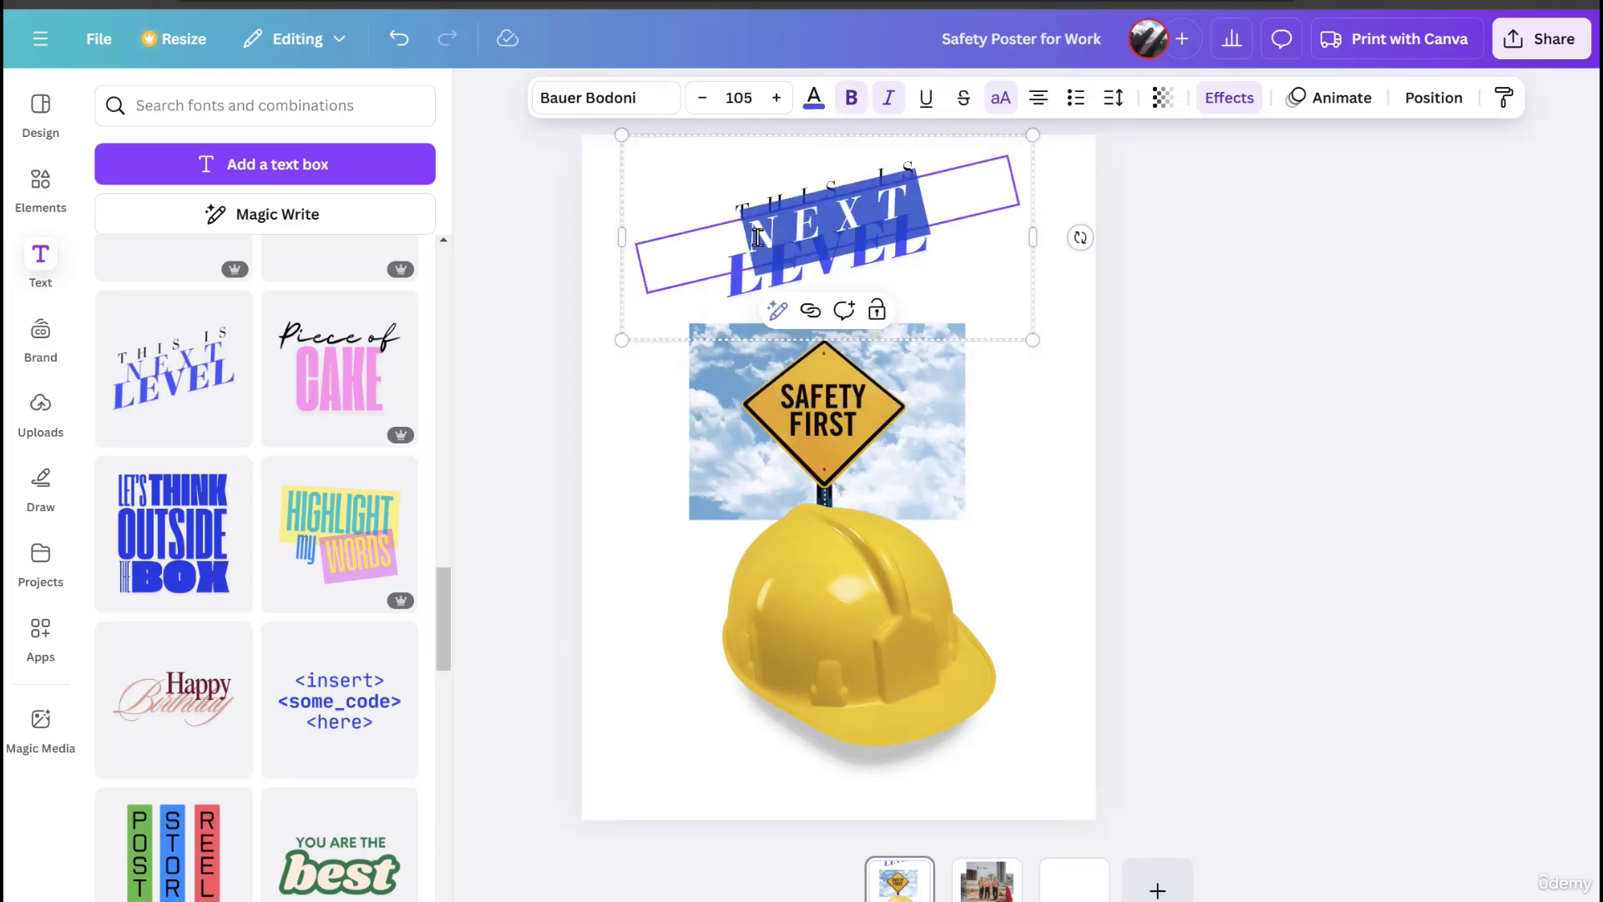
double_click(789, 205)
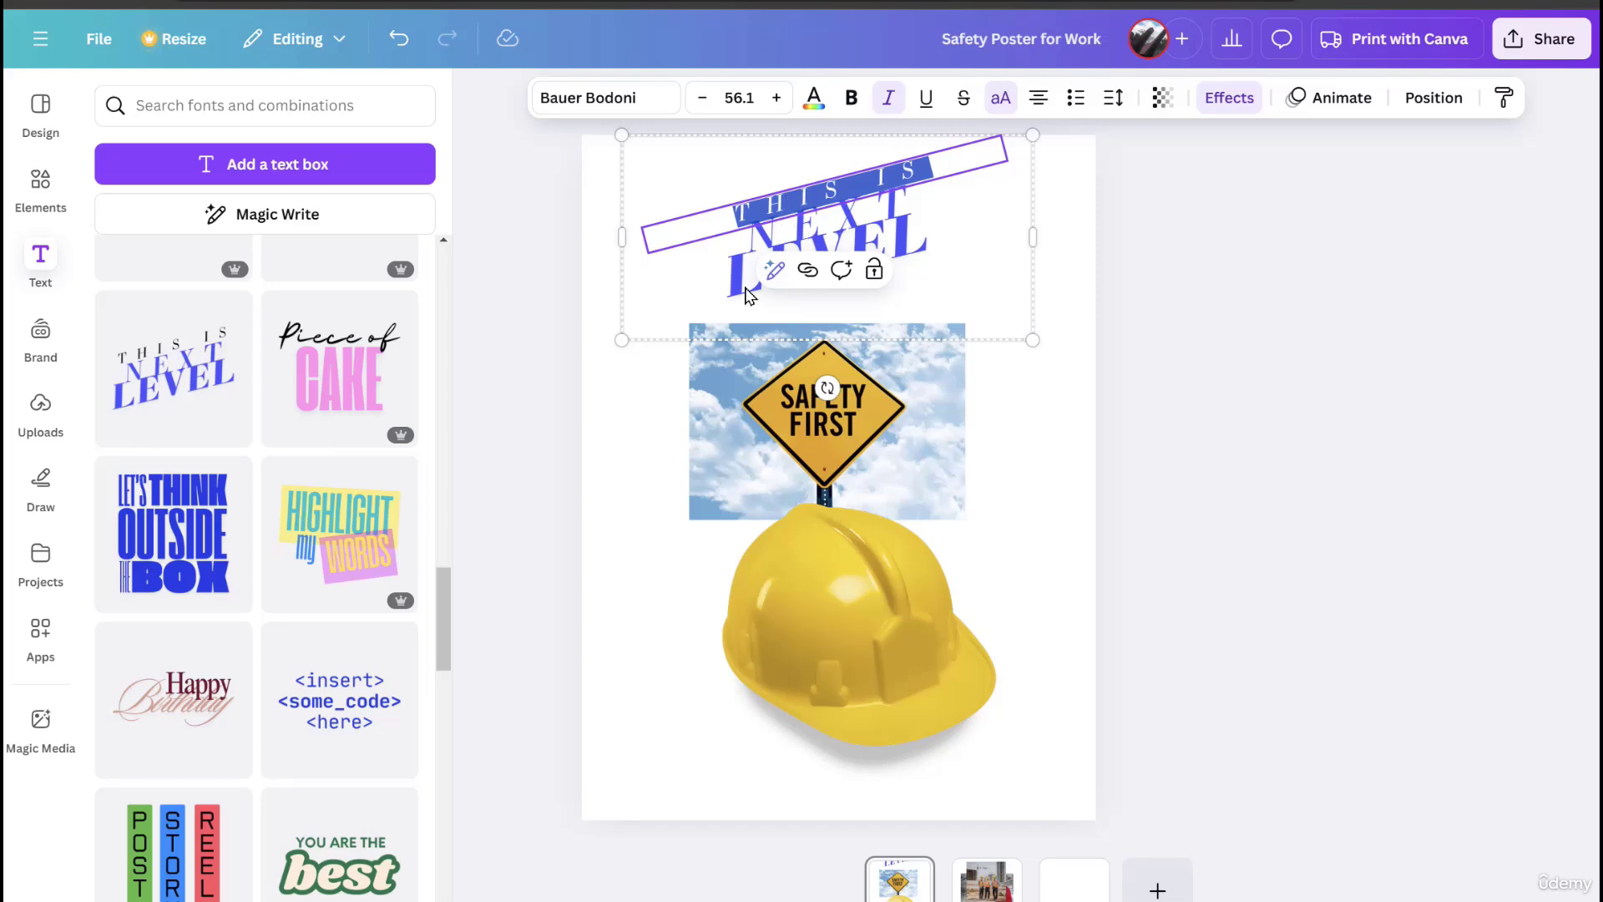
text(SAFETY)
double_click(889, 213)
text(IN THE)
click(935, 252)
double_click(918, 242)
text(WORKPLACE)
click(1195, 286)
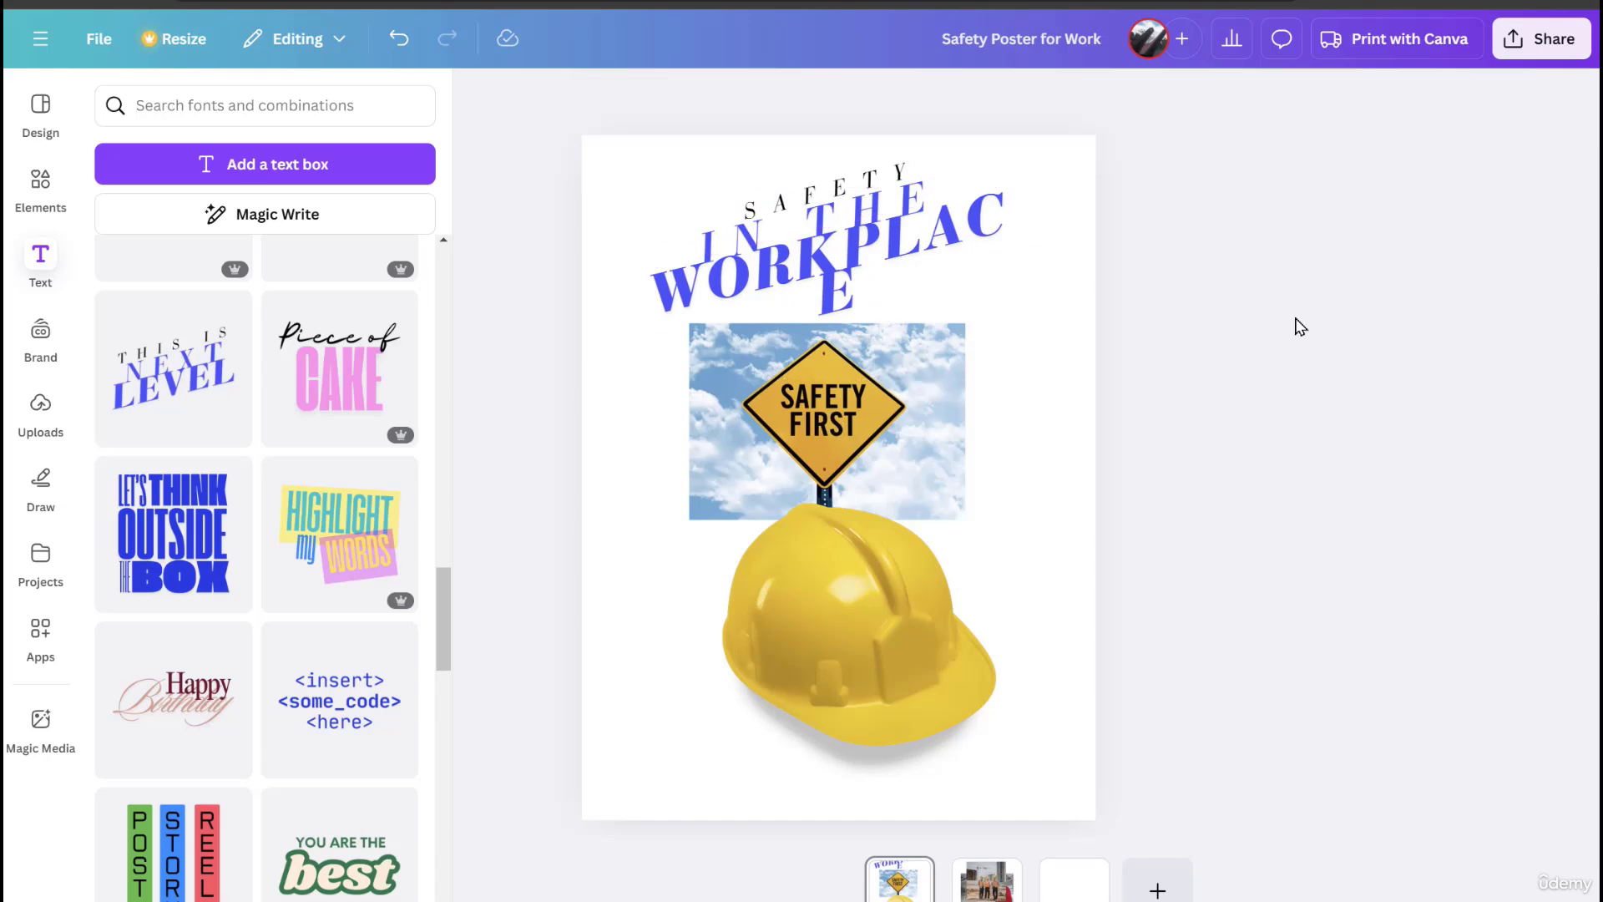
- Change the font of the word "SAFETY" in the slanted heading to Horizon
click(831, 200)
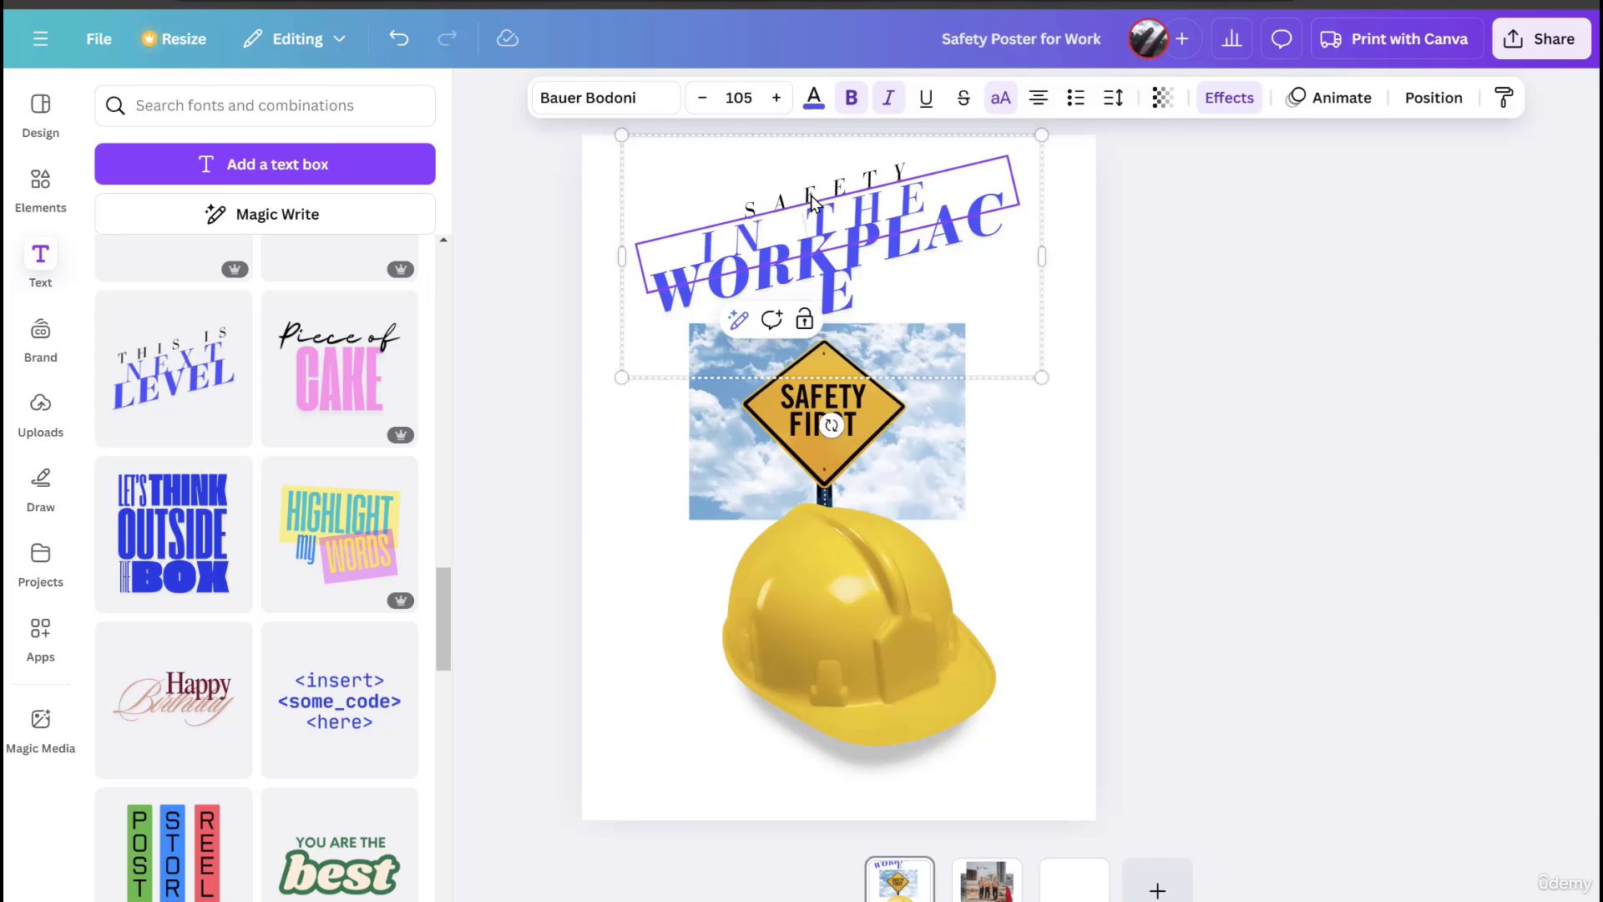
click(860, 189)
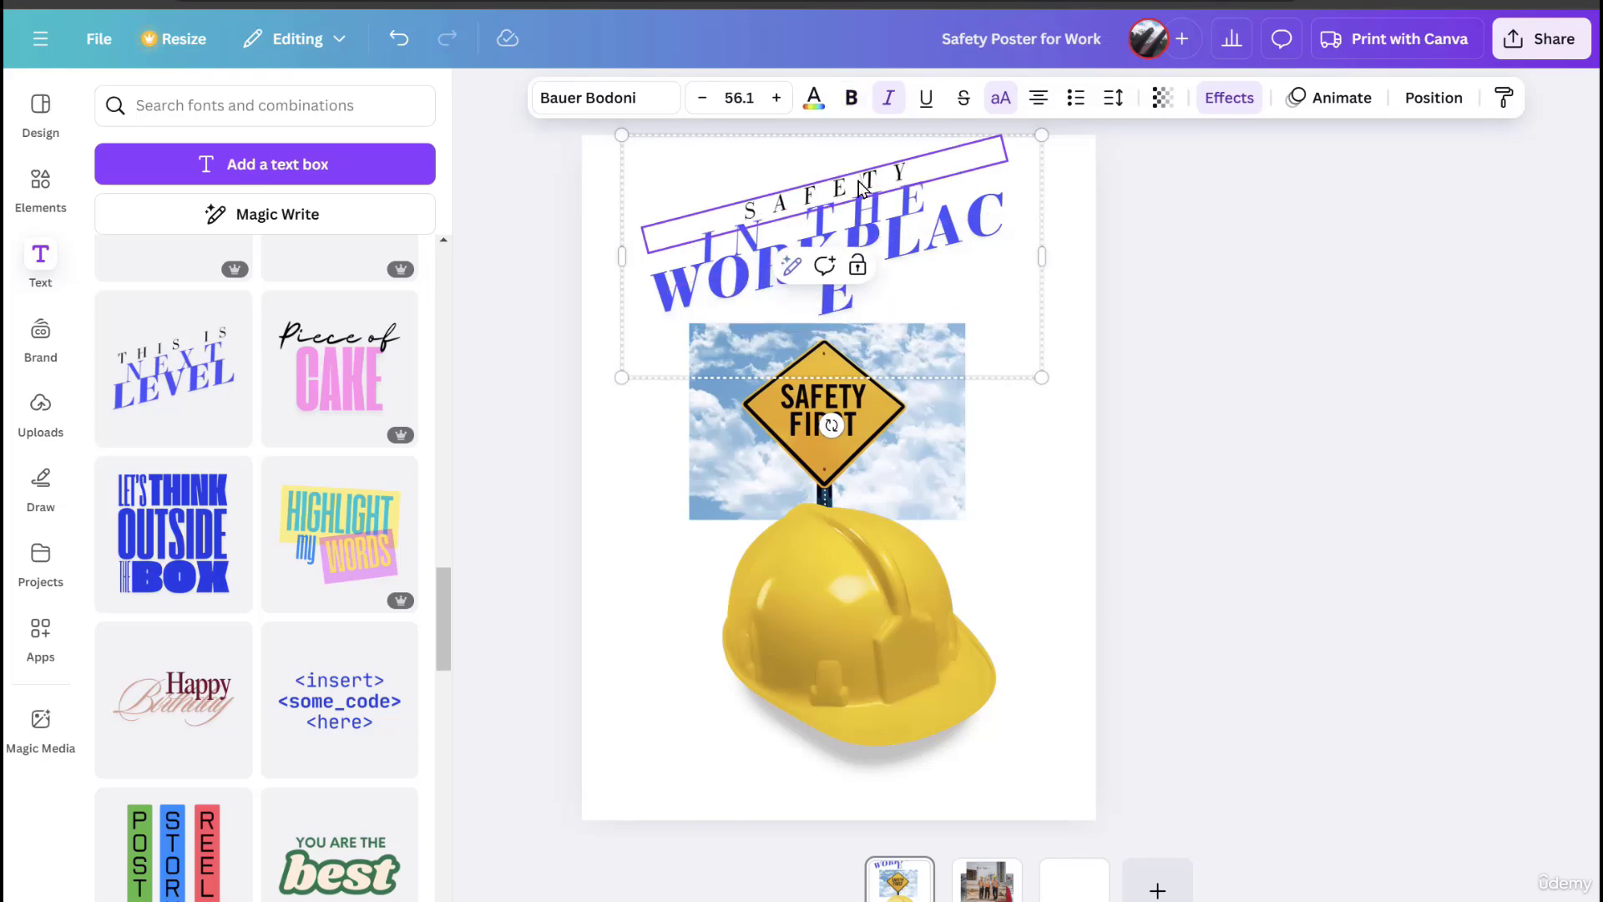
drag(916, 170, 737, 211)
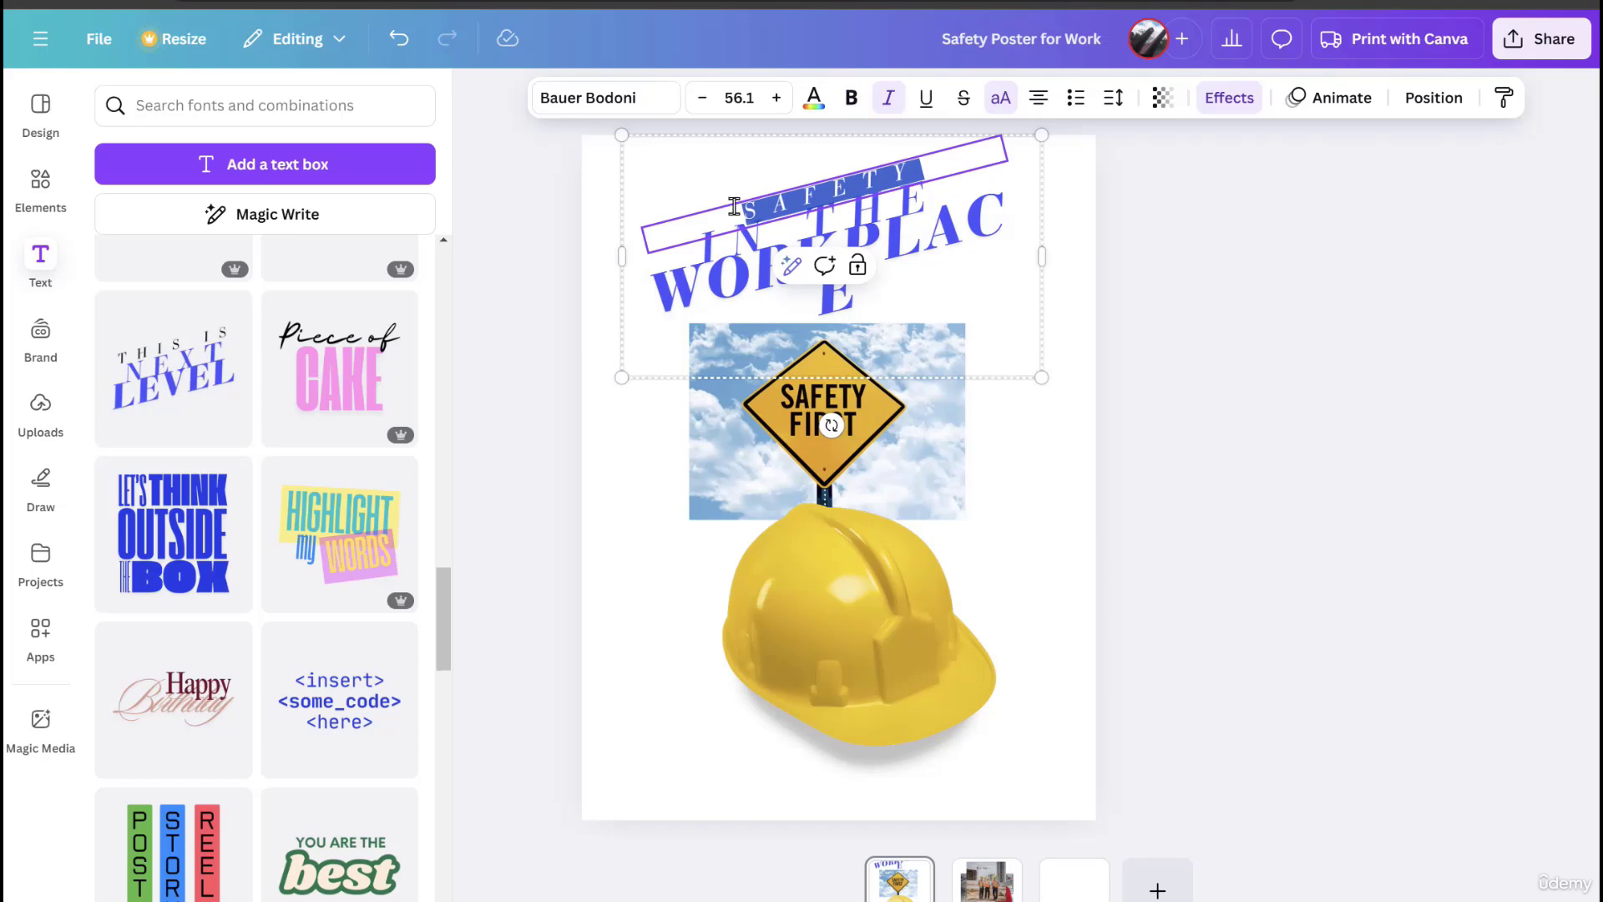
click(655, 104)
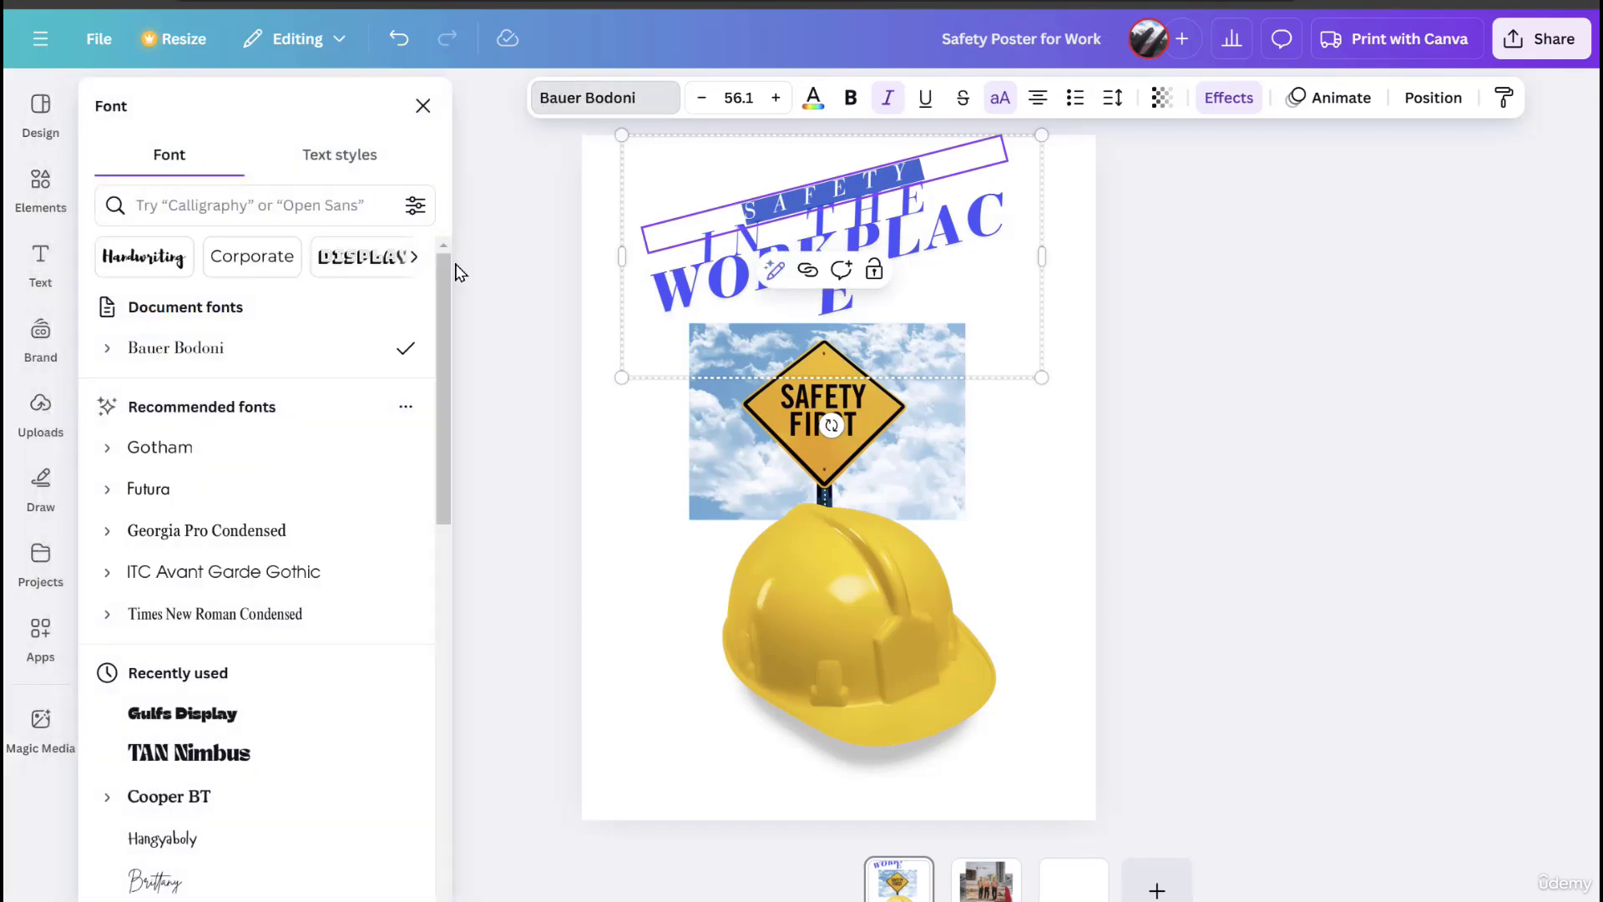
drag(443, 279, 472, 662)
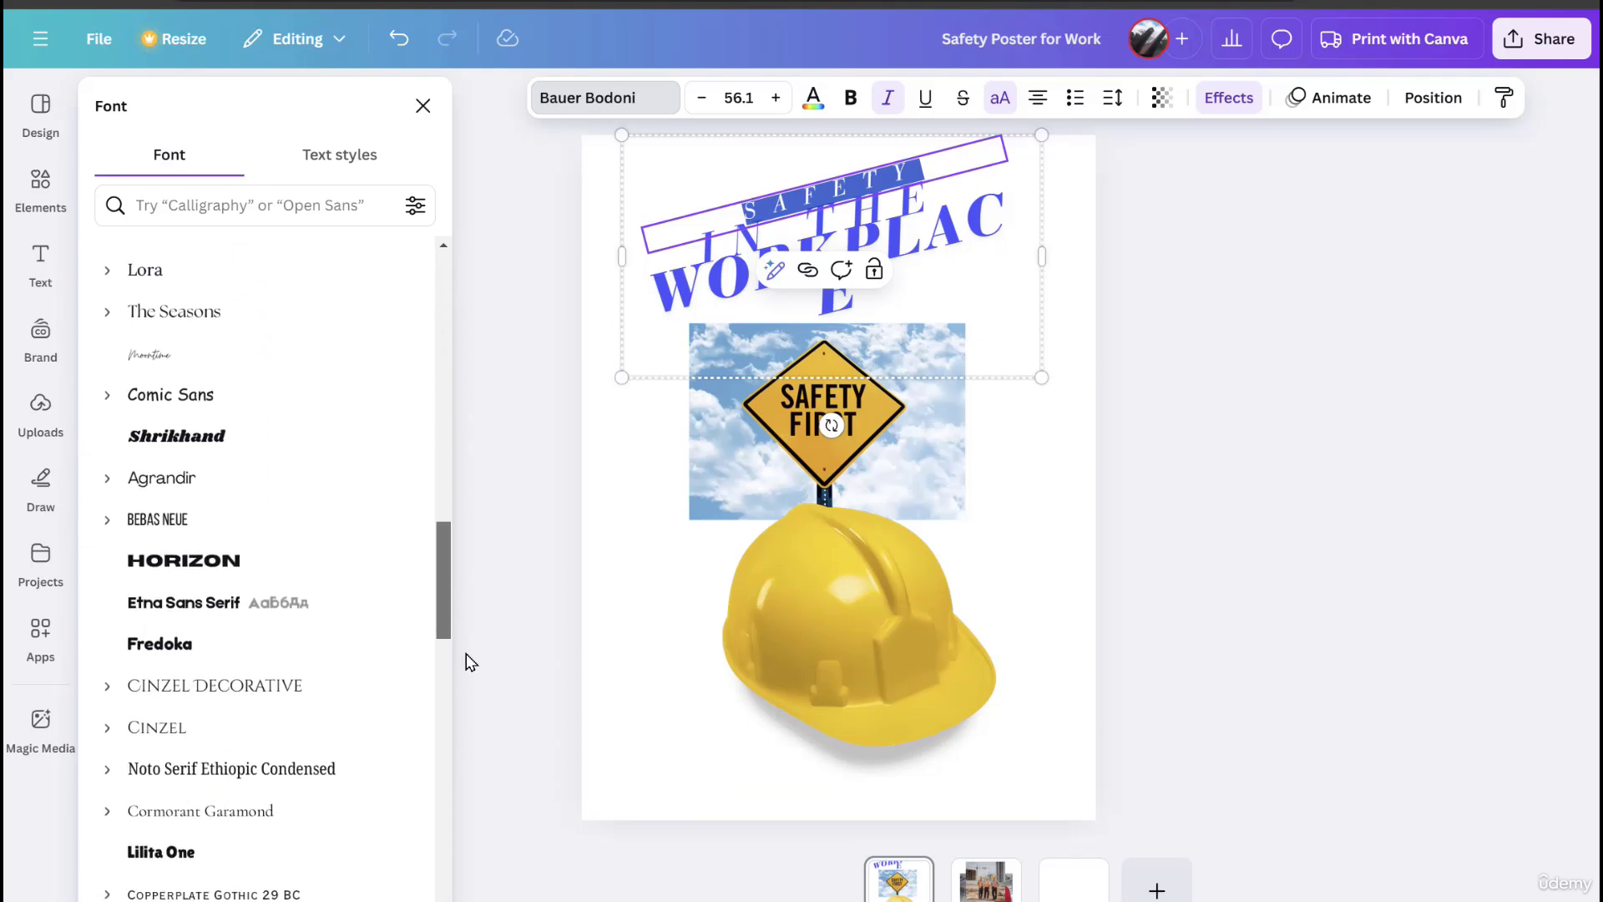
click(215, 567)
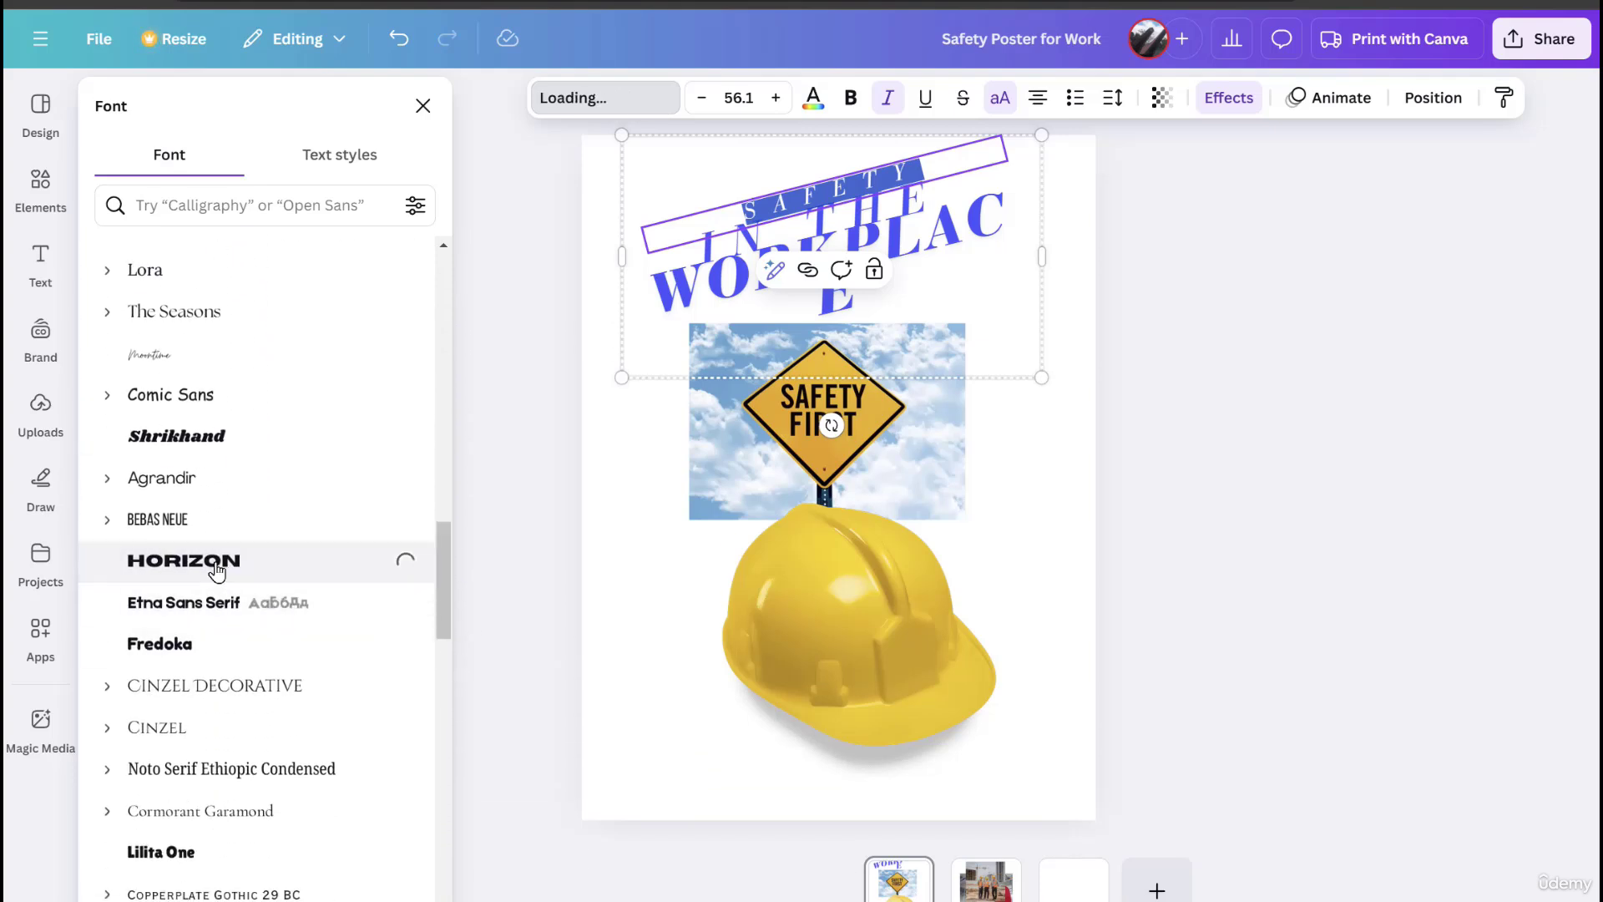
- Increase the font size of the word "SAFETY" to 67.1
click(774, 97)
click(776, 98)
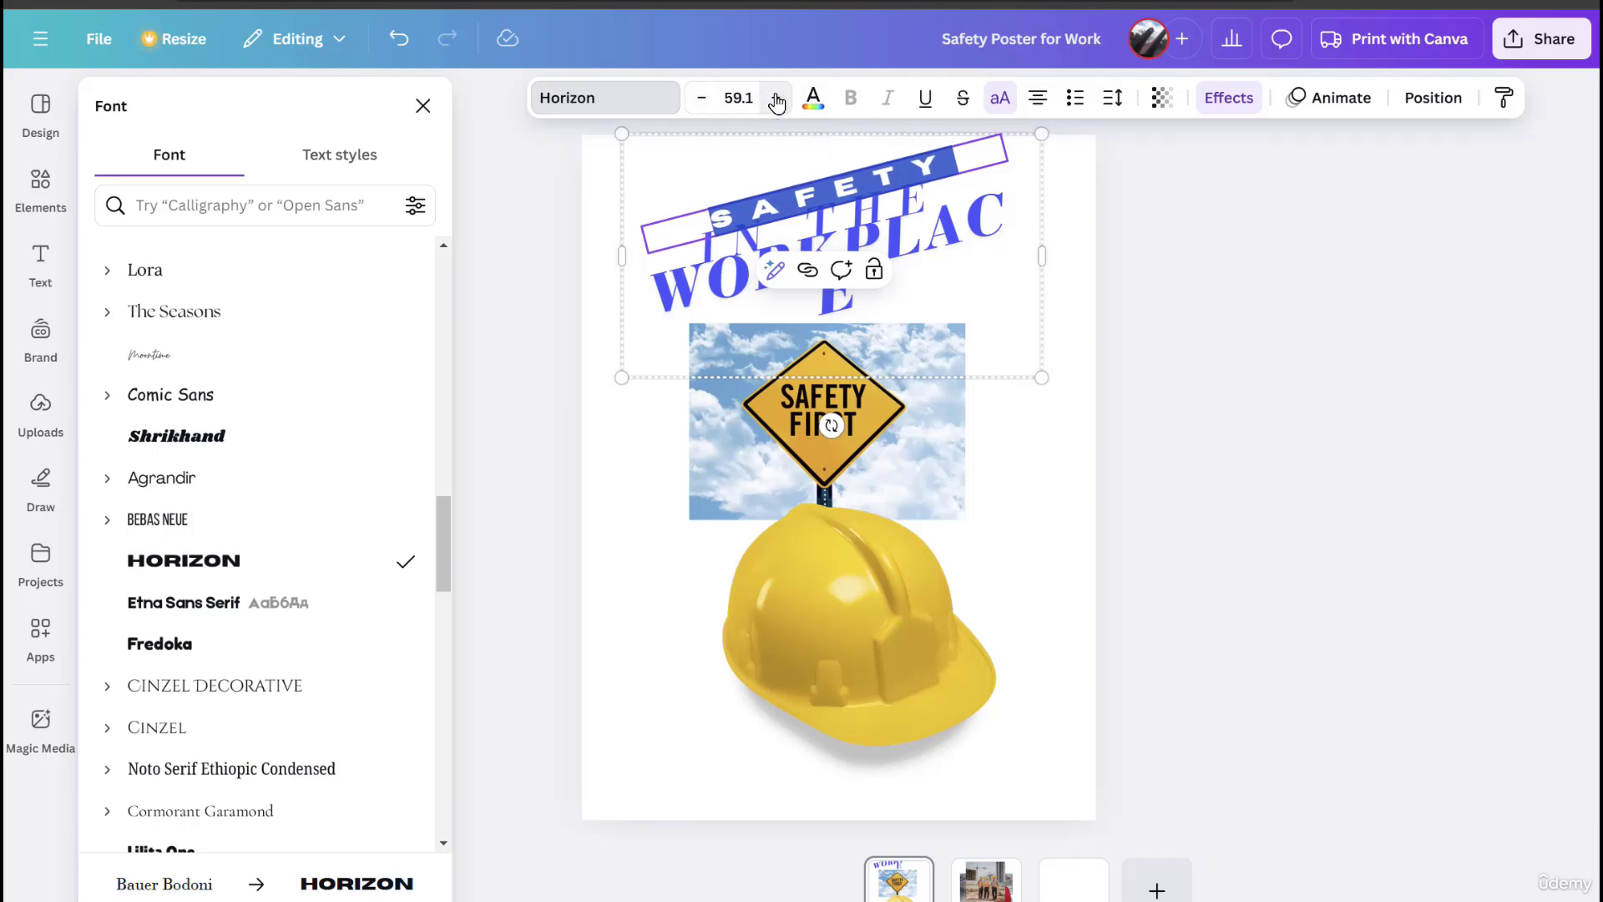
click(776, 97)
click(775, 98)
click(776, 97)
click(776, 98)
click(775, 98)
click(776, 97)
click(776, 98)
click(775, 98)
click(775, 98)
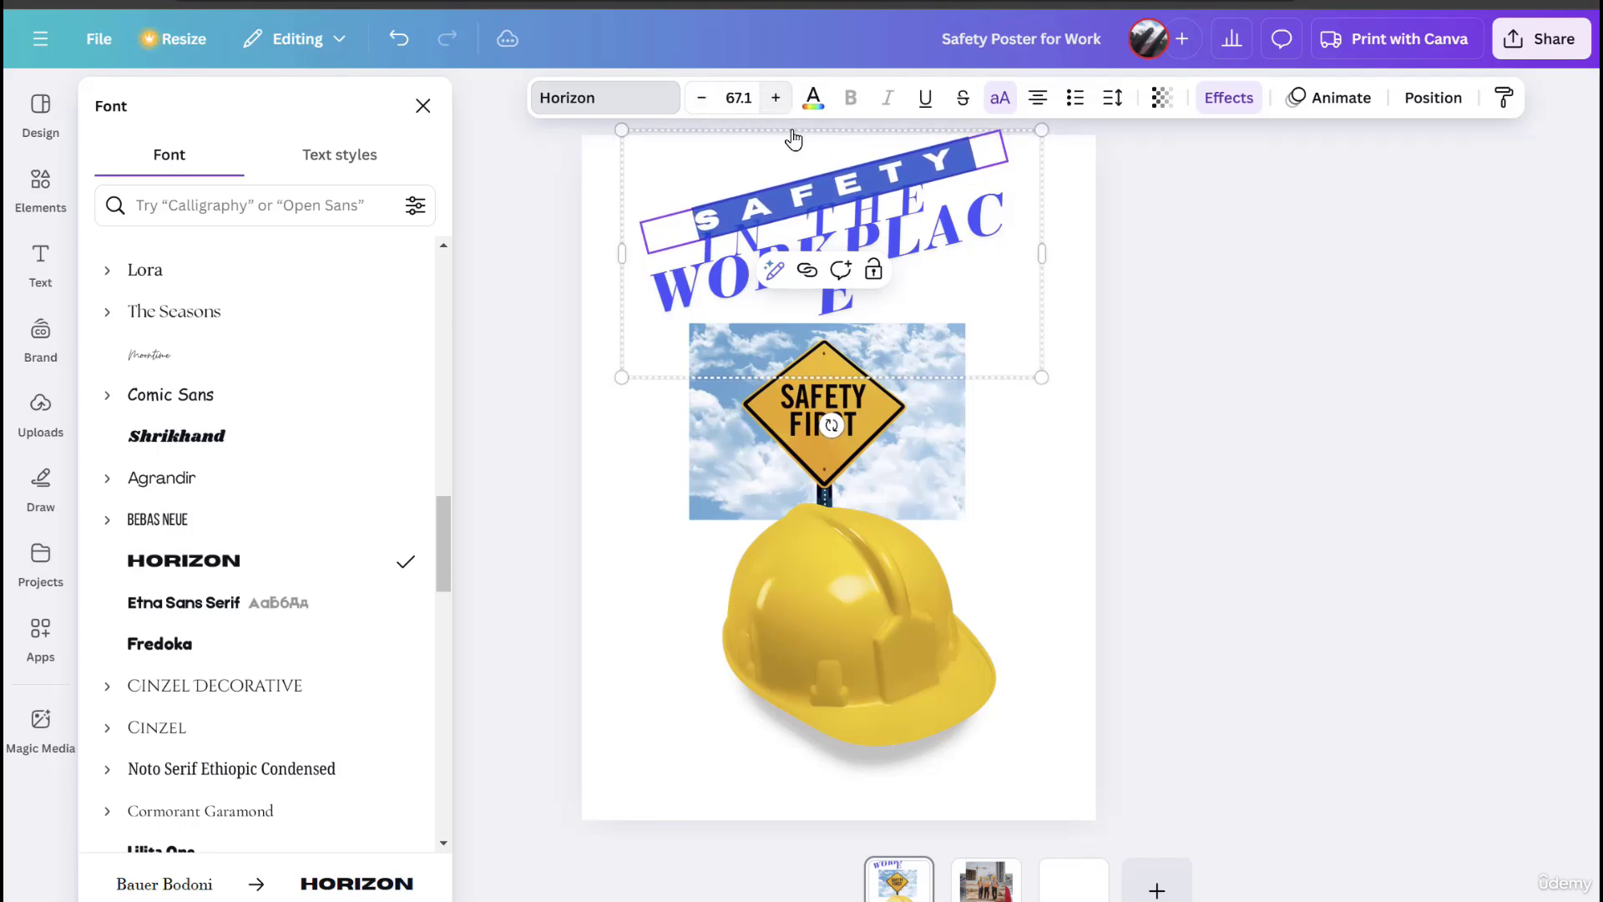
- Set the font size of the "IN THE" line to 28
double_click(822, 217)
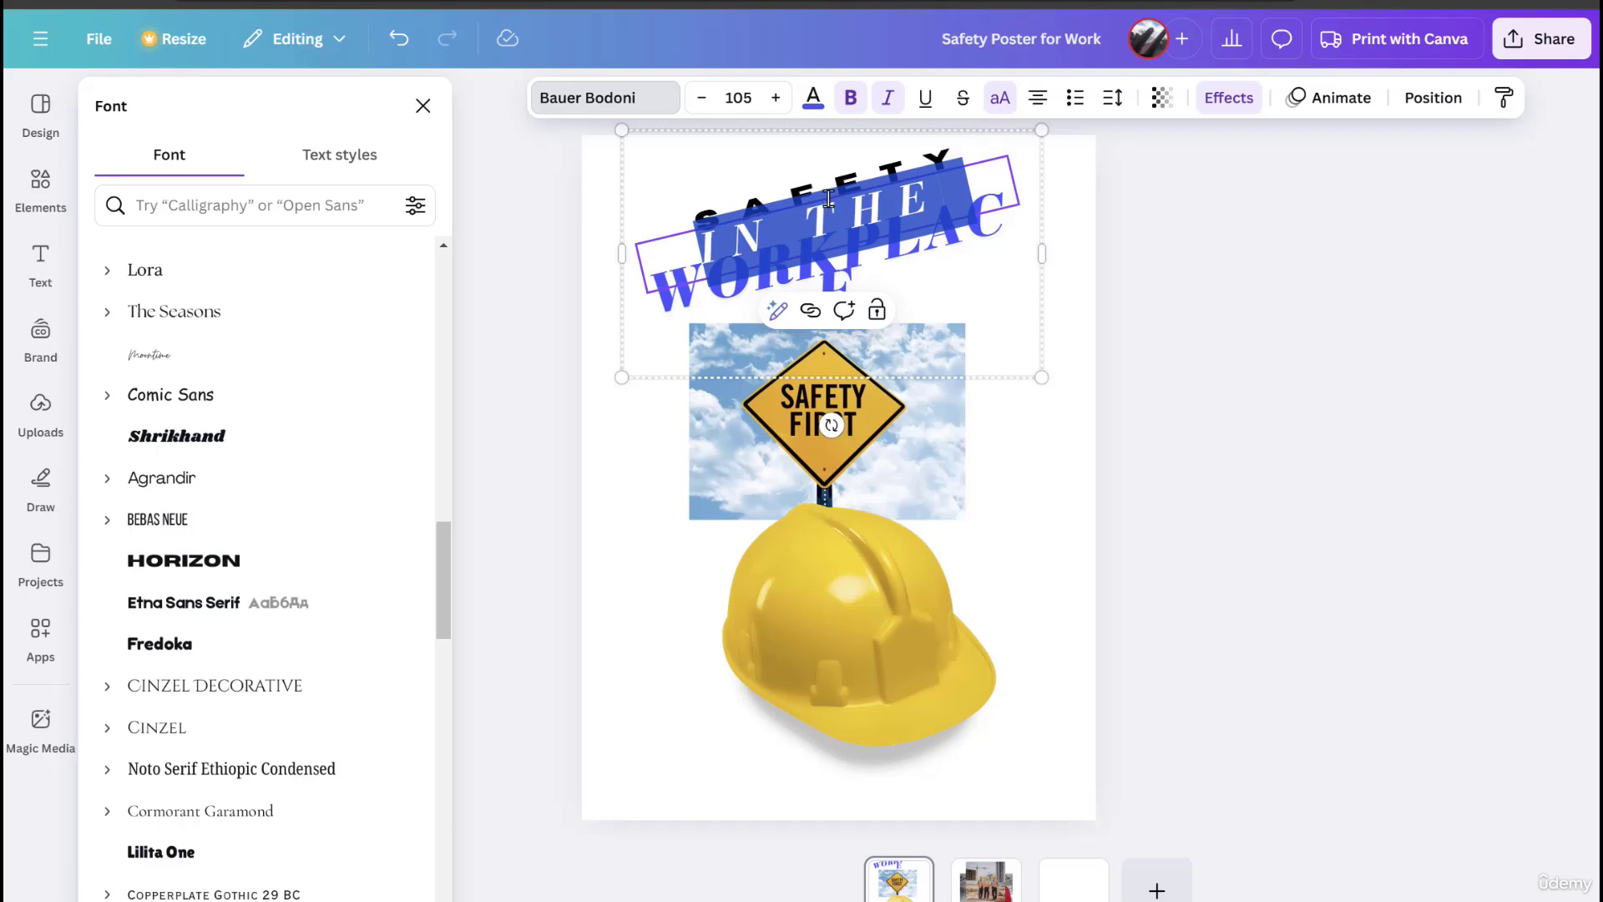
click(745, 96)
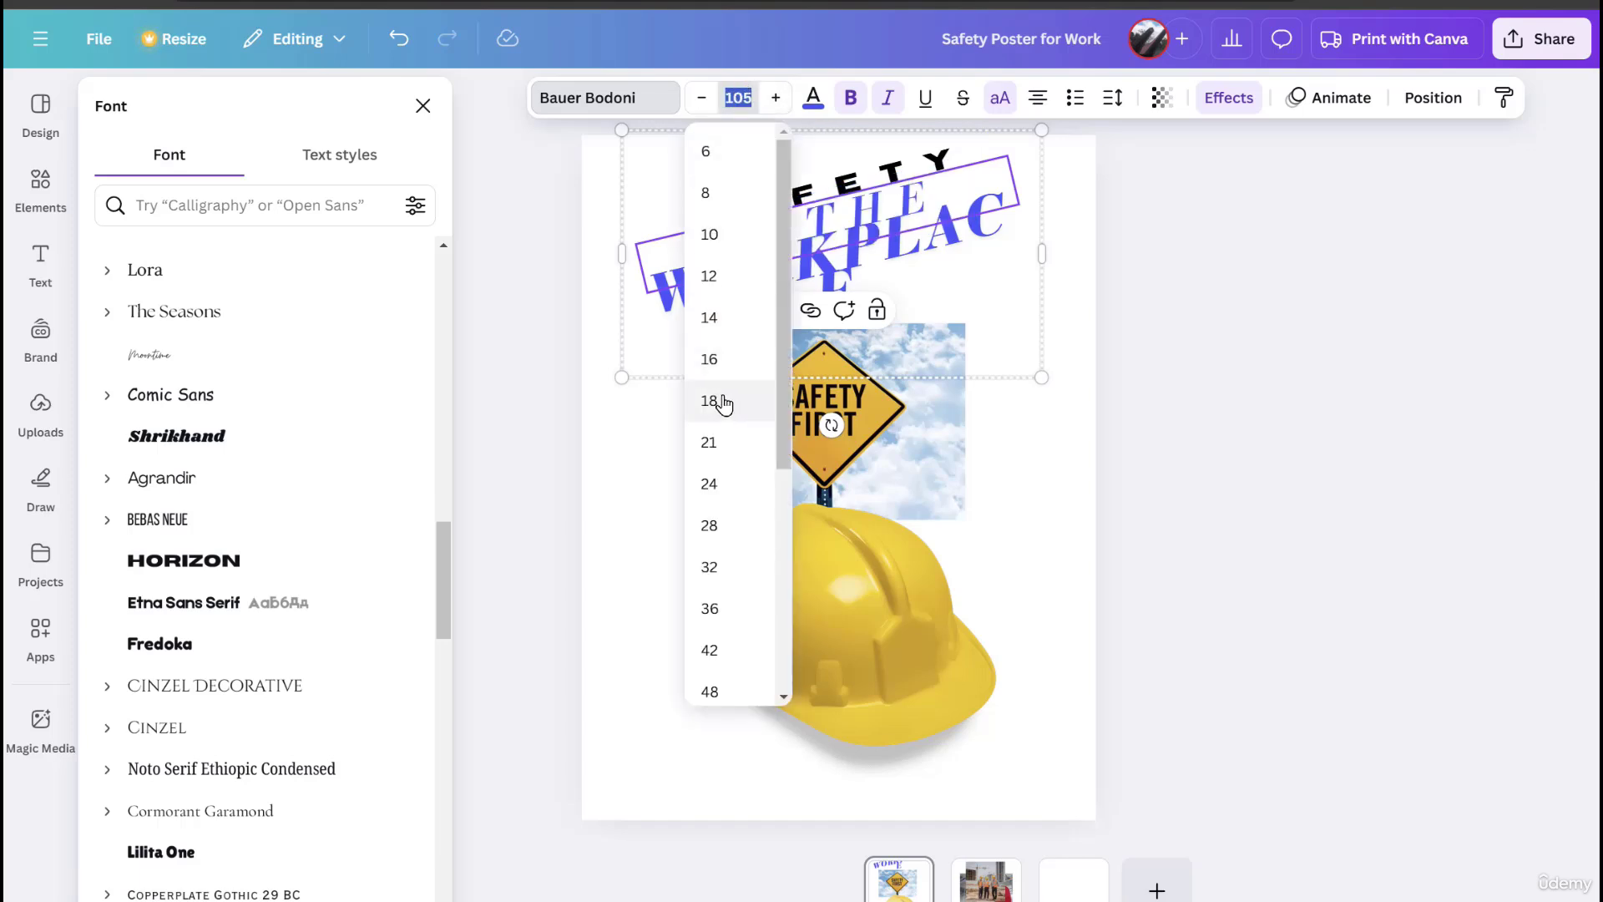
click(719, 403)
click(777, 99)
click(776, 99)
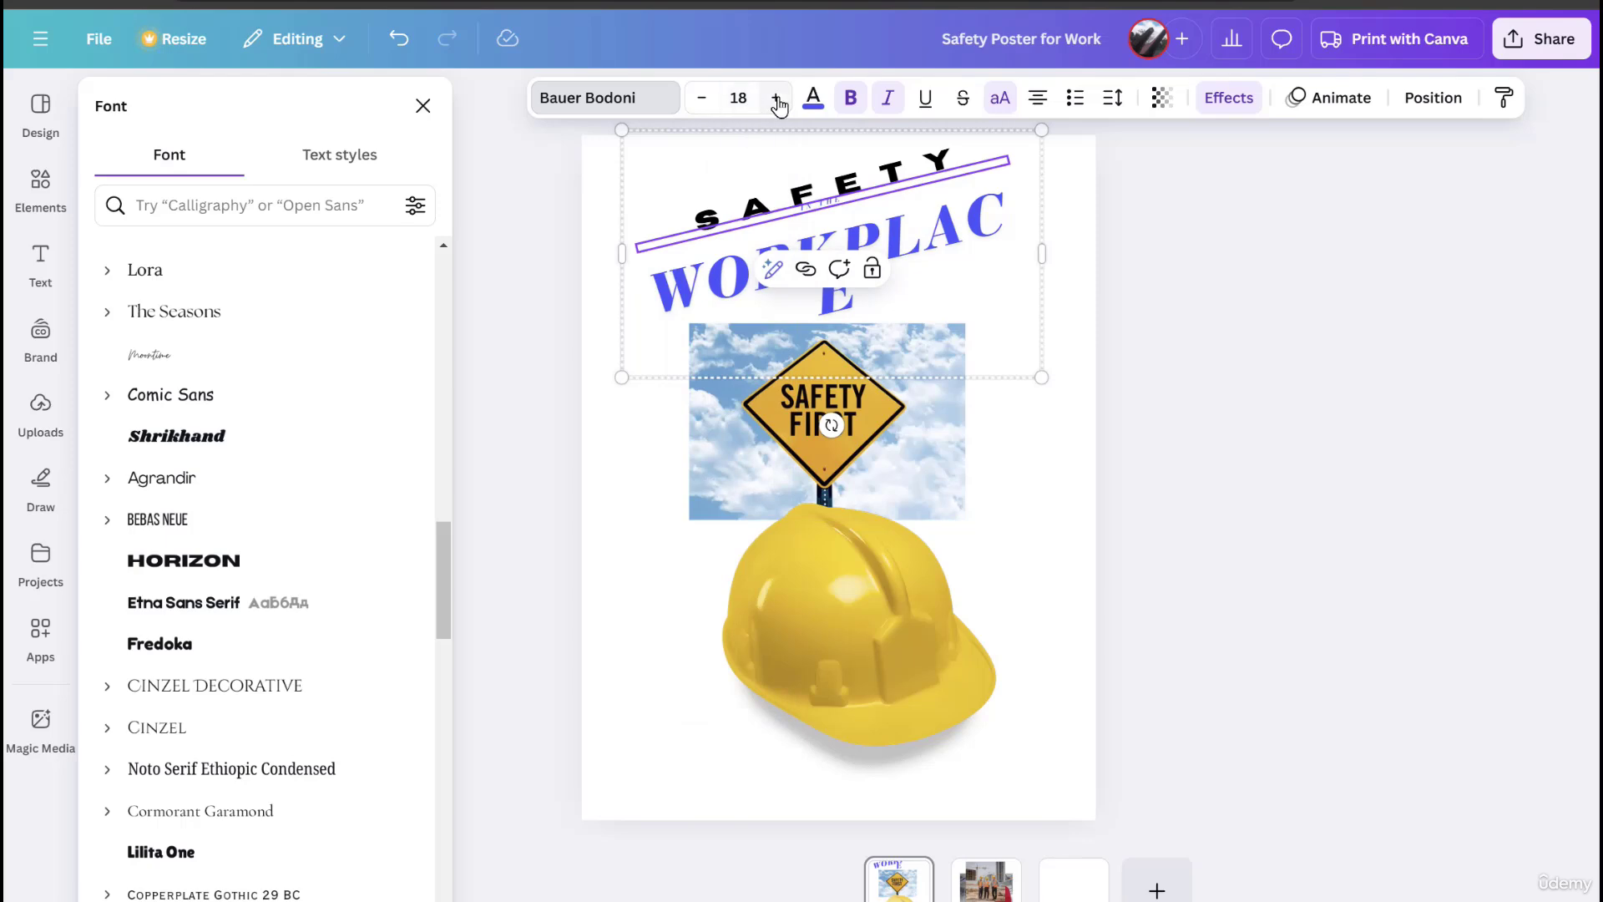
click(776, 100)
click(776, 100)
click(776, 100)
click(776, 100)
click(777, 101)
click(776, 100)
double_click(777, 100)
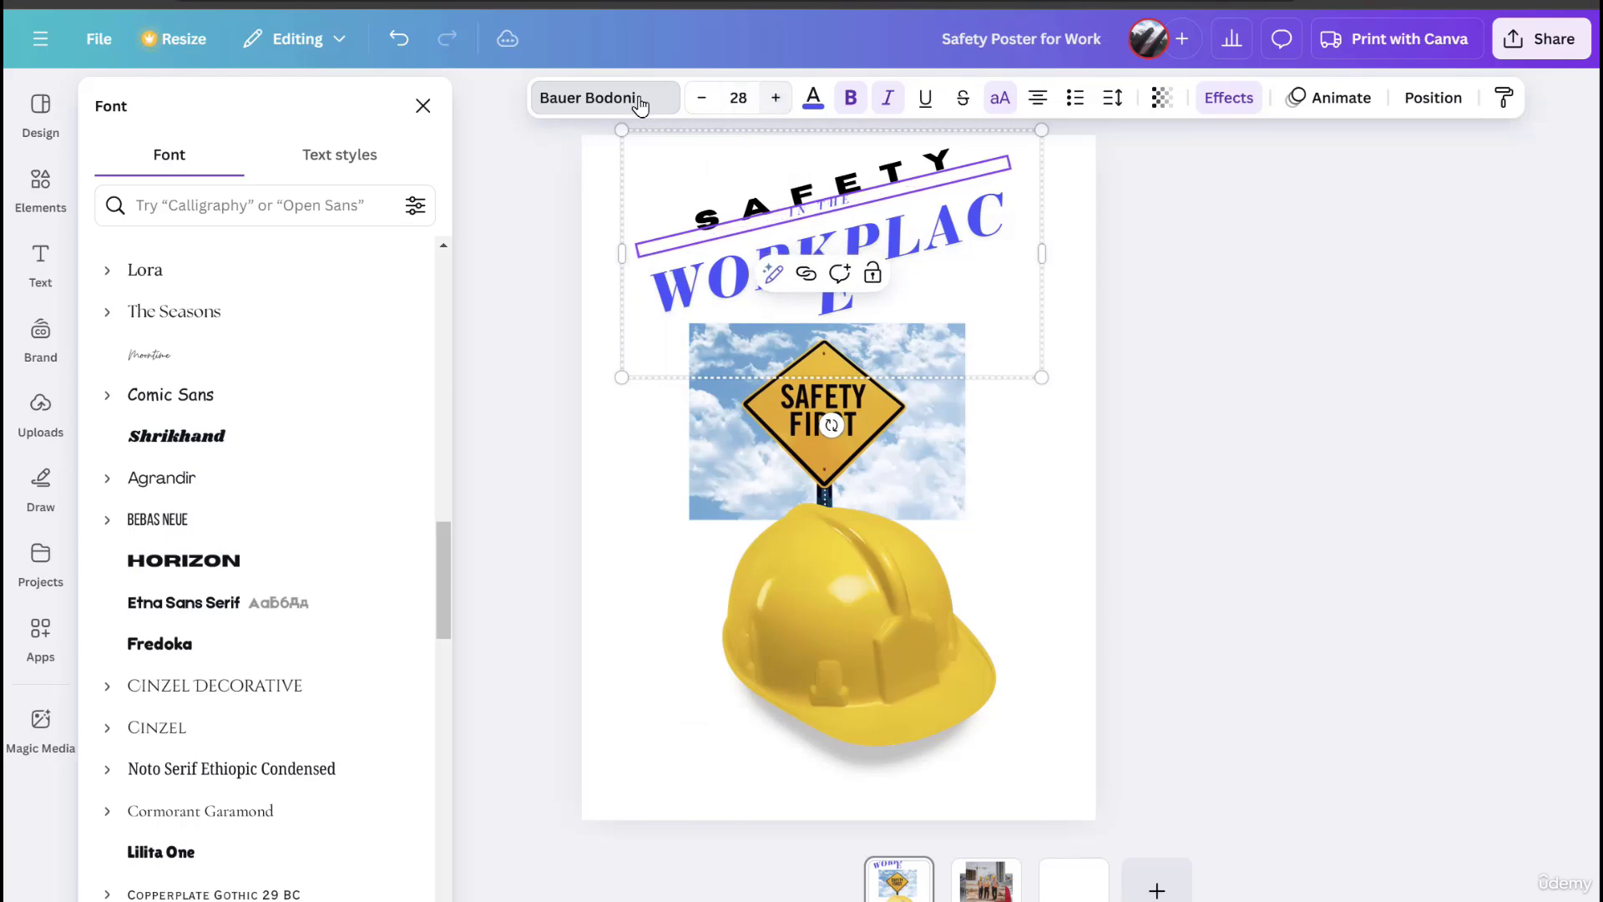
- Change the "IN THE" line to the Bebas Neue font and color it black (#000000)
click(615, 107)
click(607, 112)
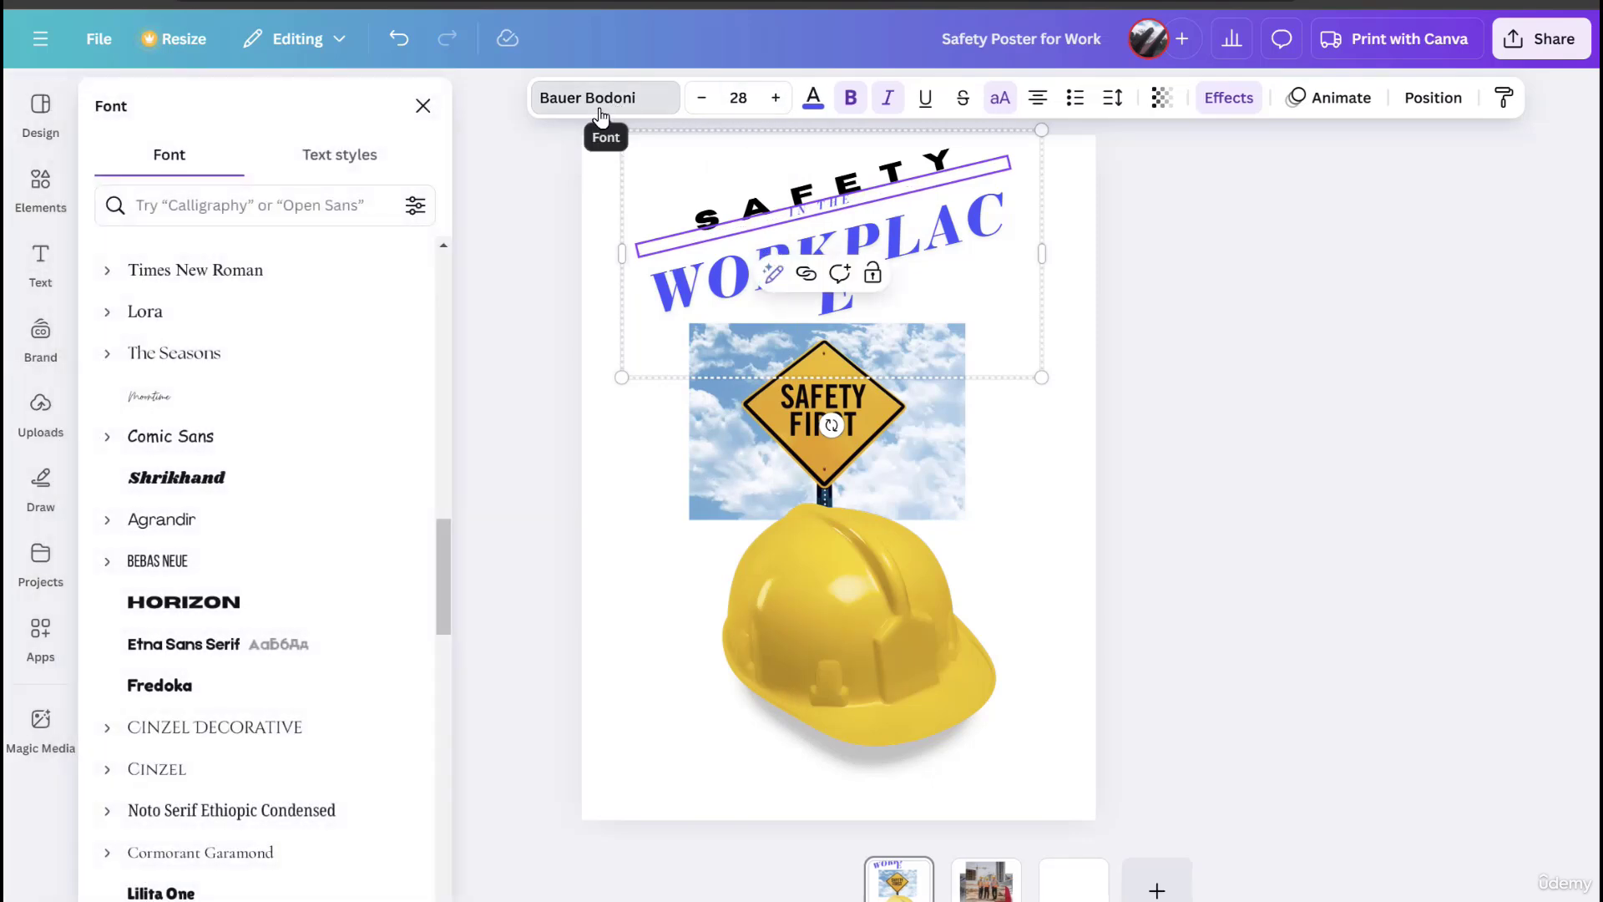
click(219, 568)
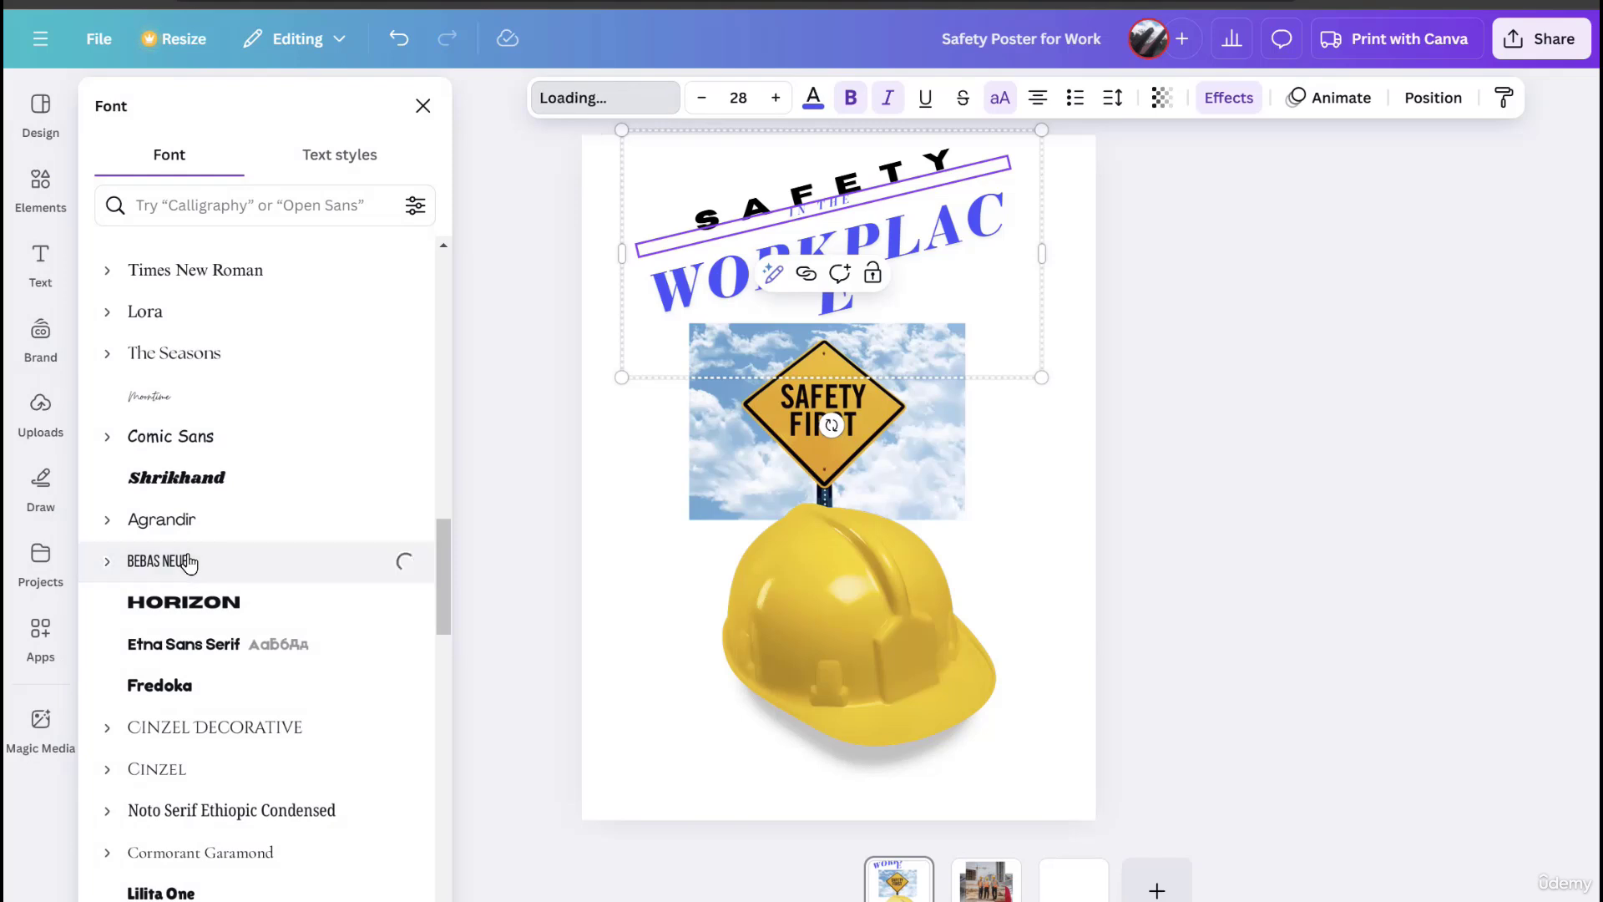
click(814, 100)
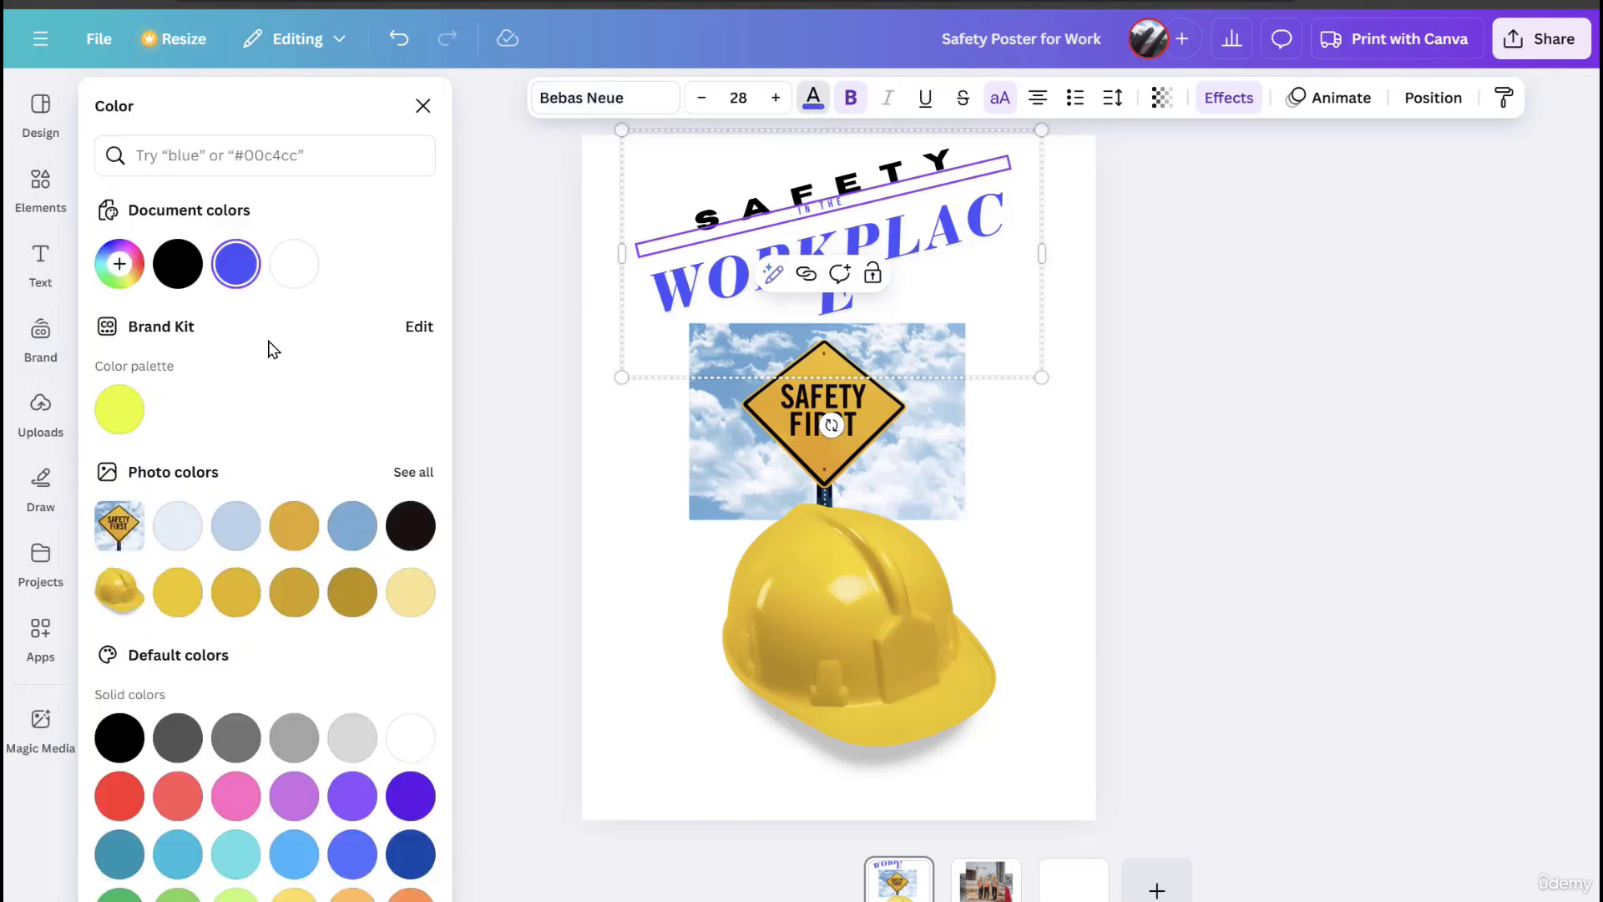
click(175, 273)
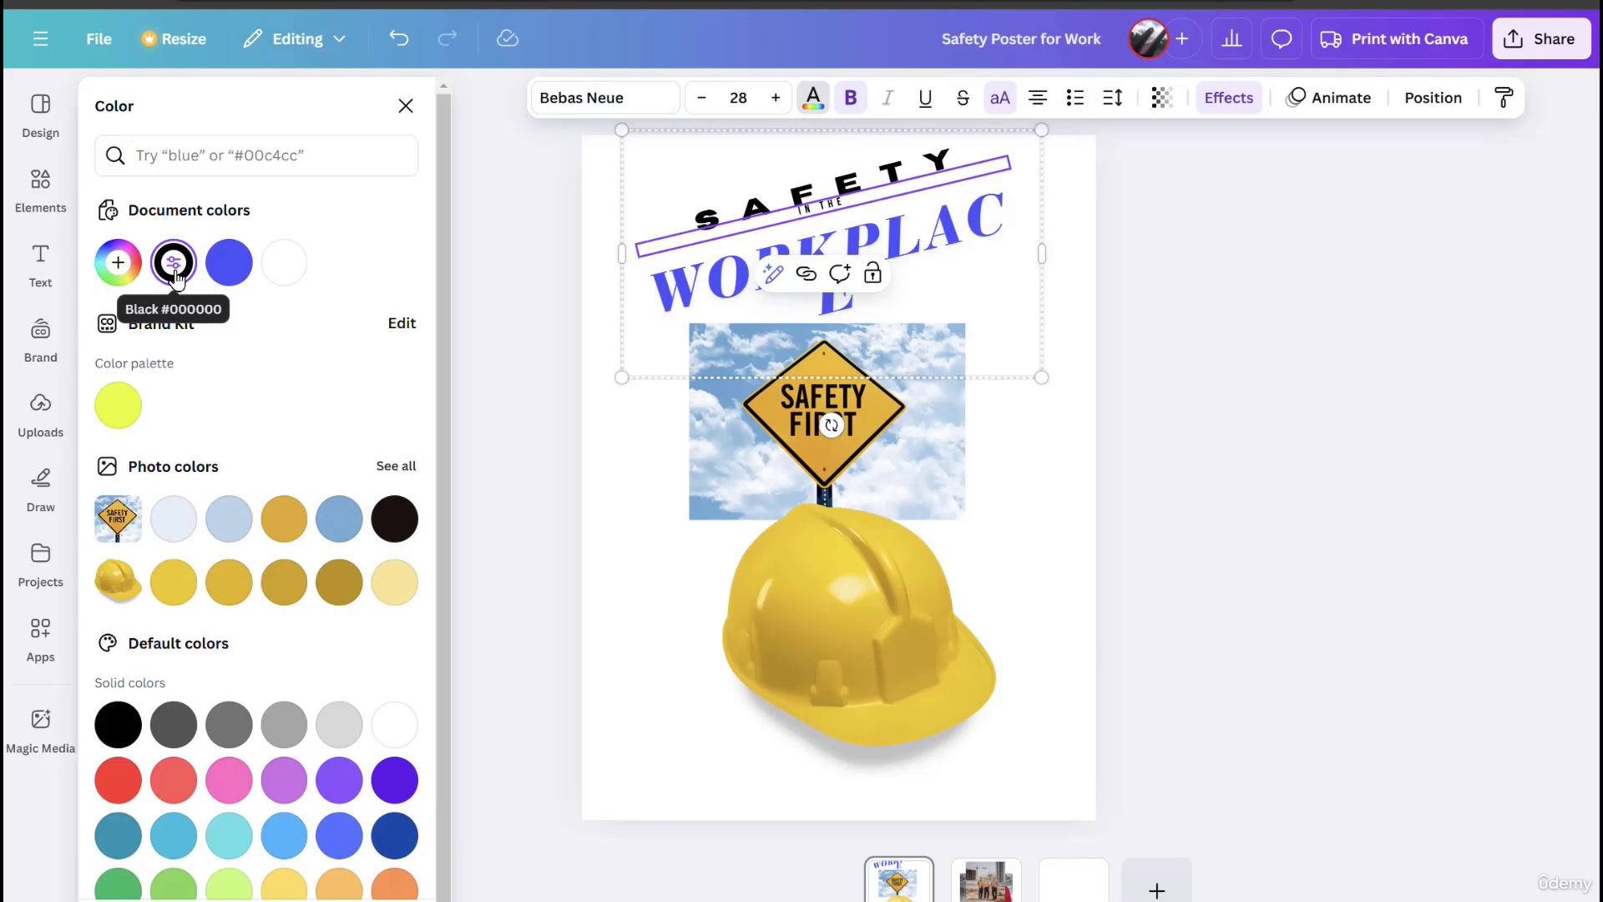
- Change the word "WORKPLACE" to the Shrikhand font and reduce its size to 137
click(707, 287)
click(703, 282)
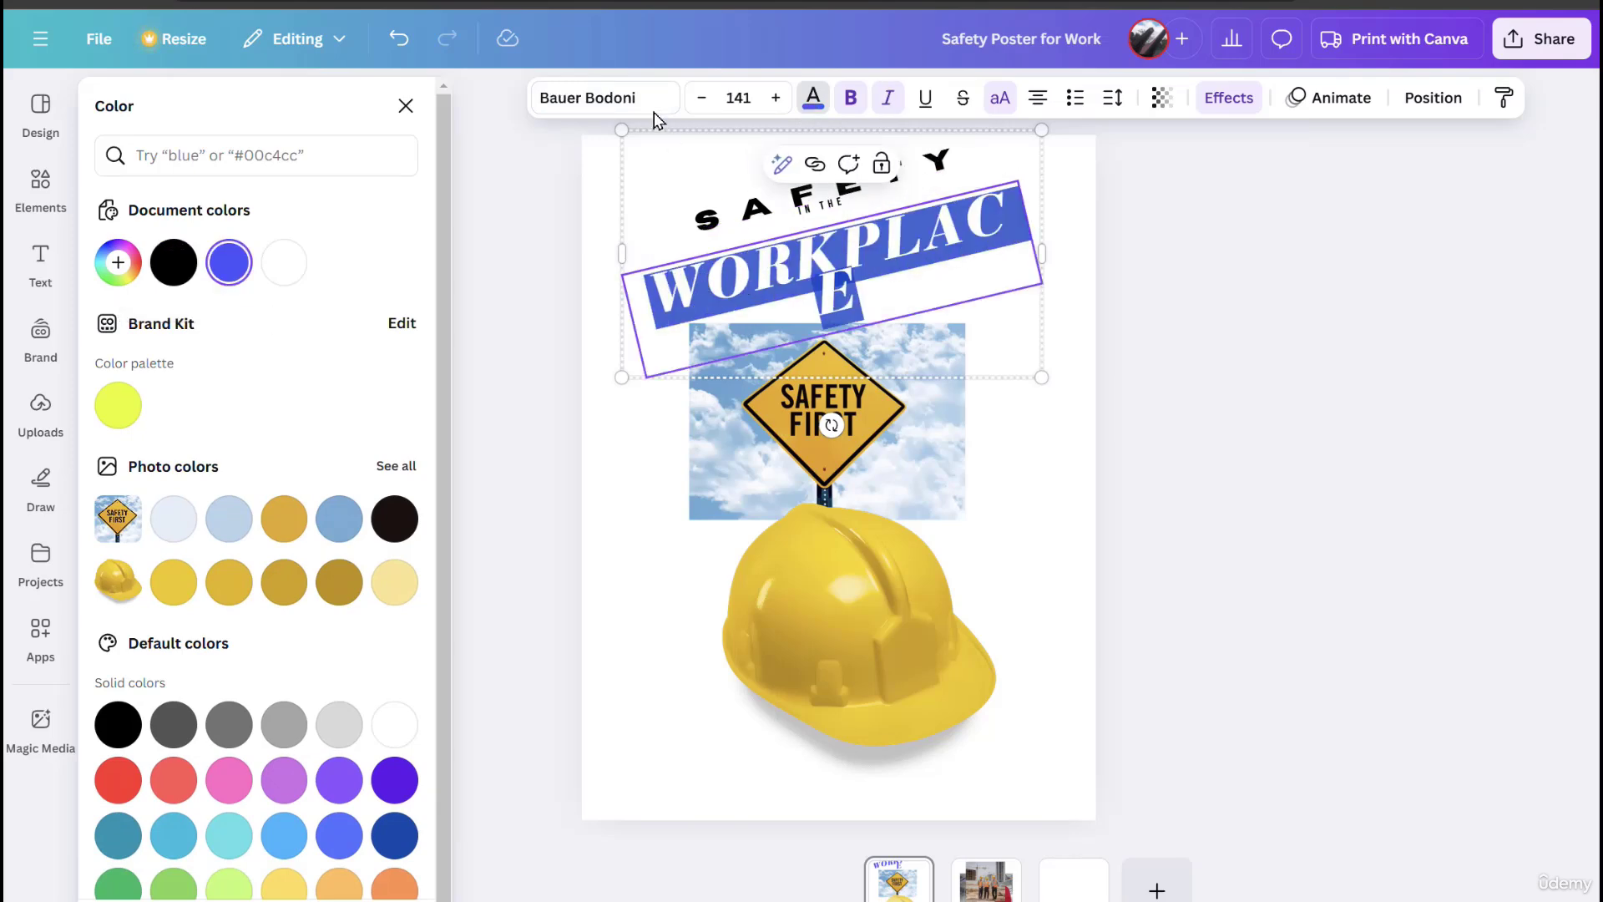
click(602, 99)
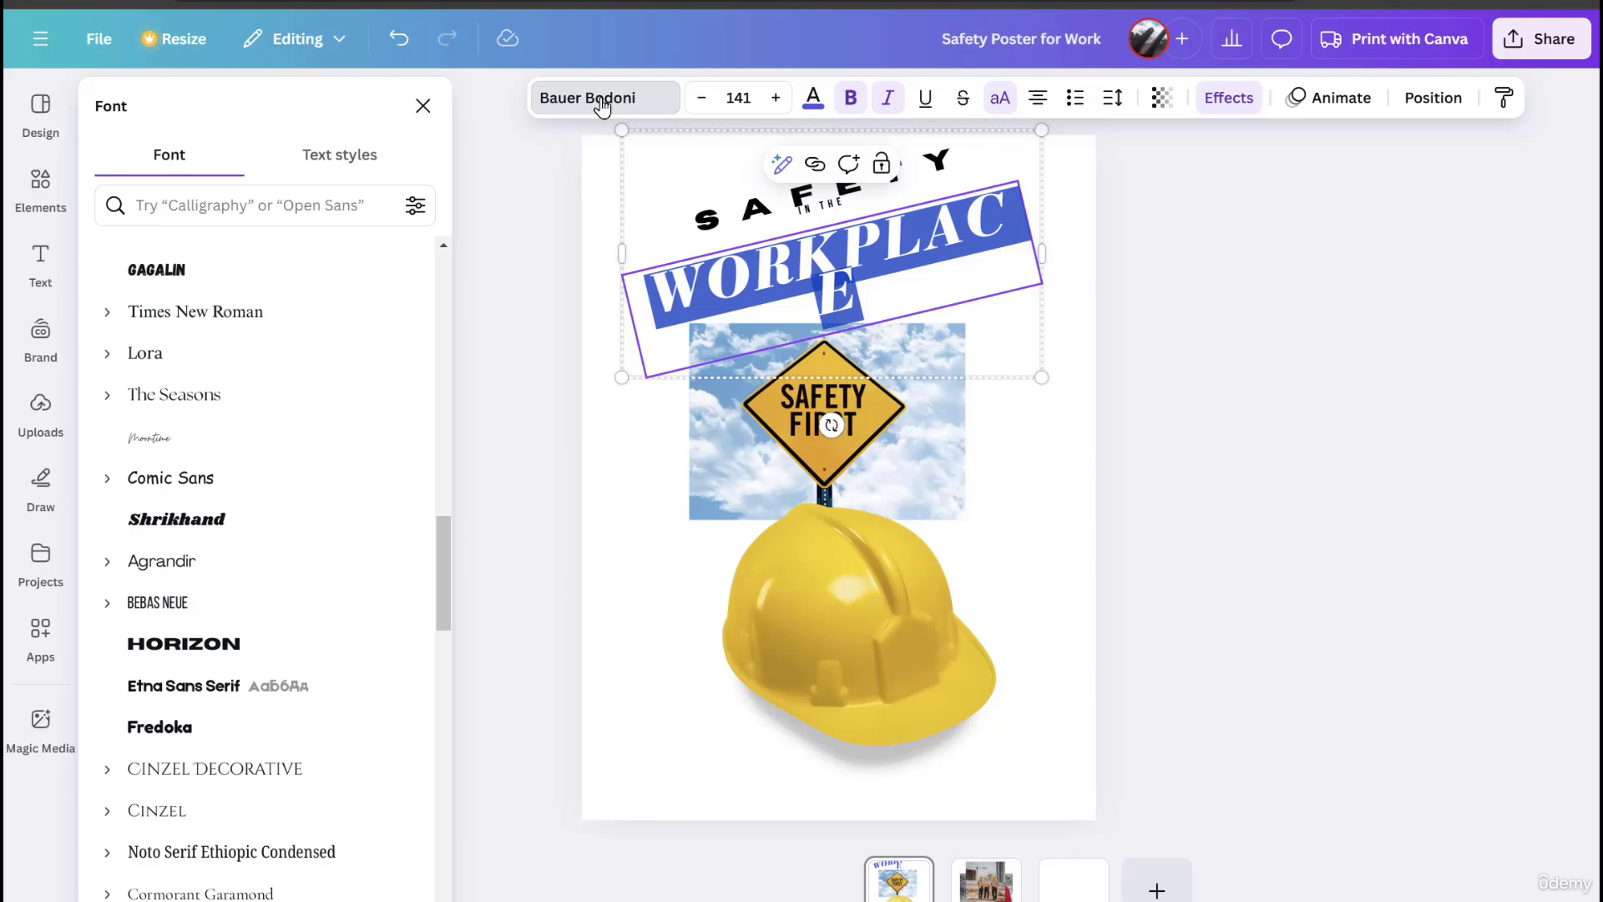
click(190, 521)
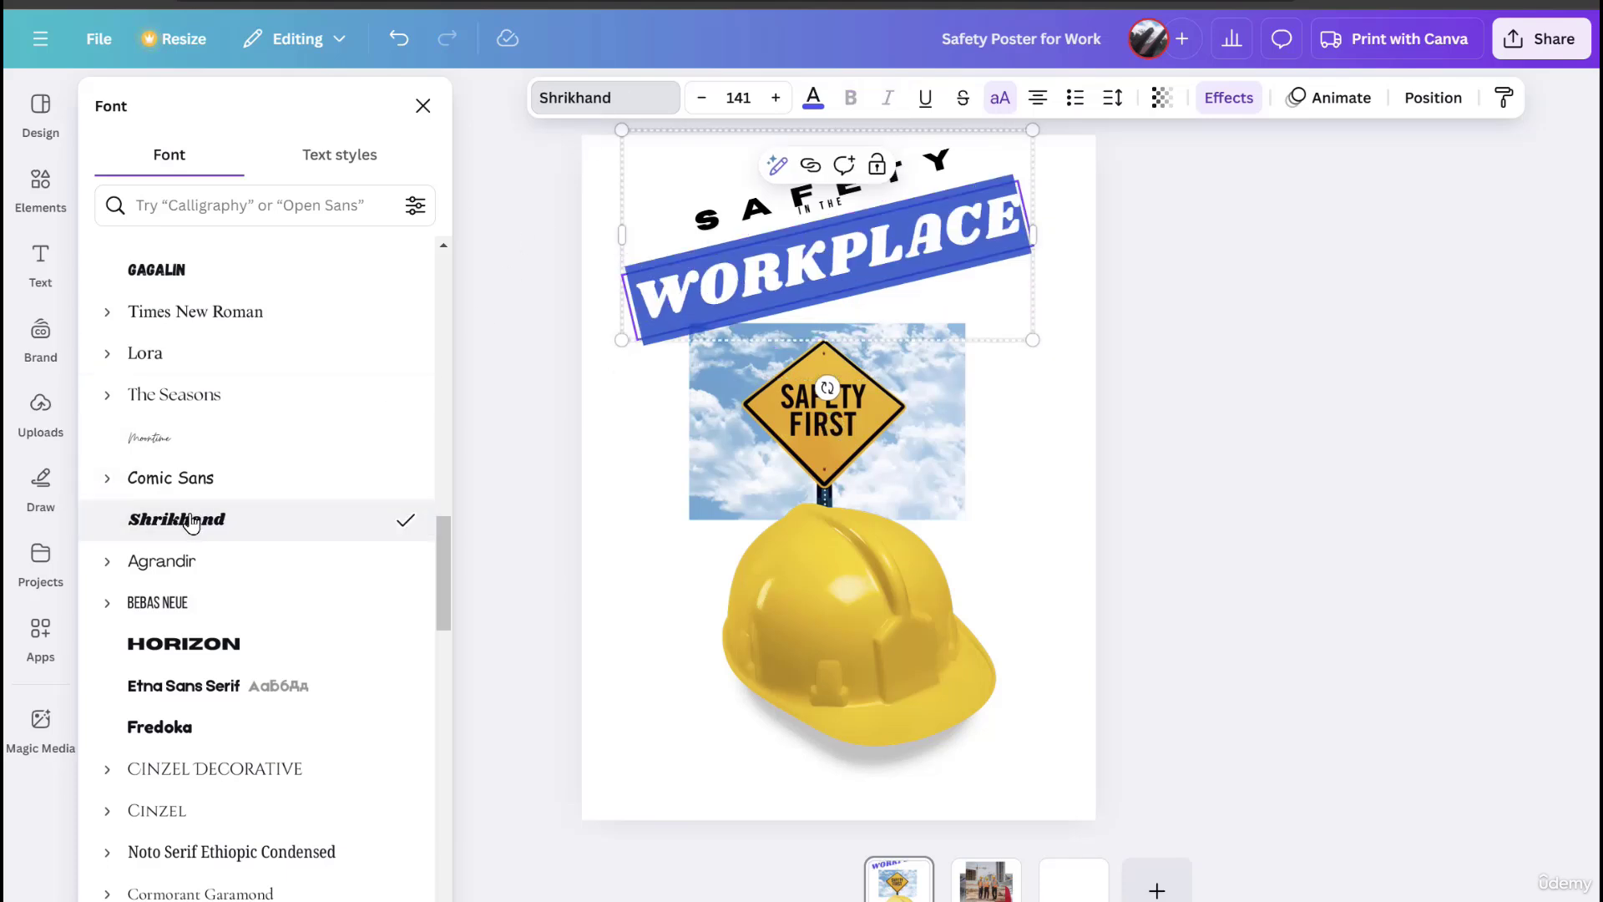
click(702, 99)
click(702, 99)
click(702, 98)
click(703, 98)
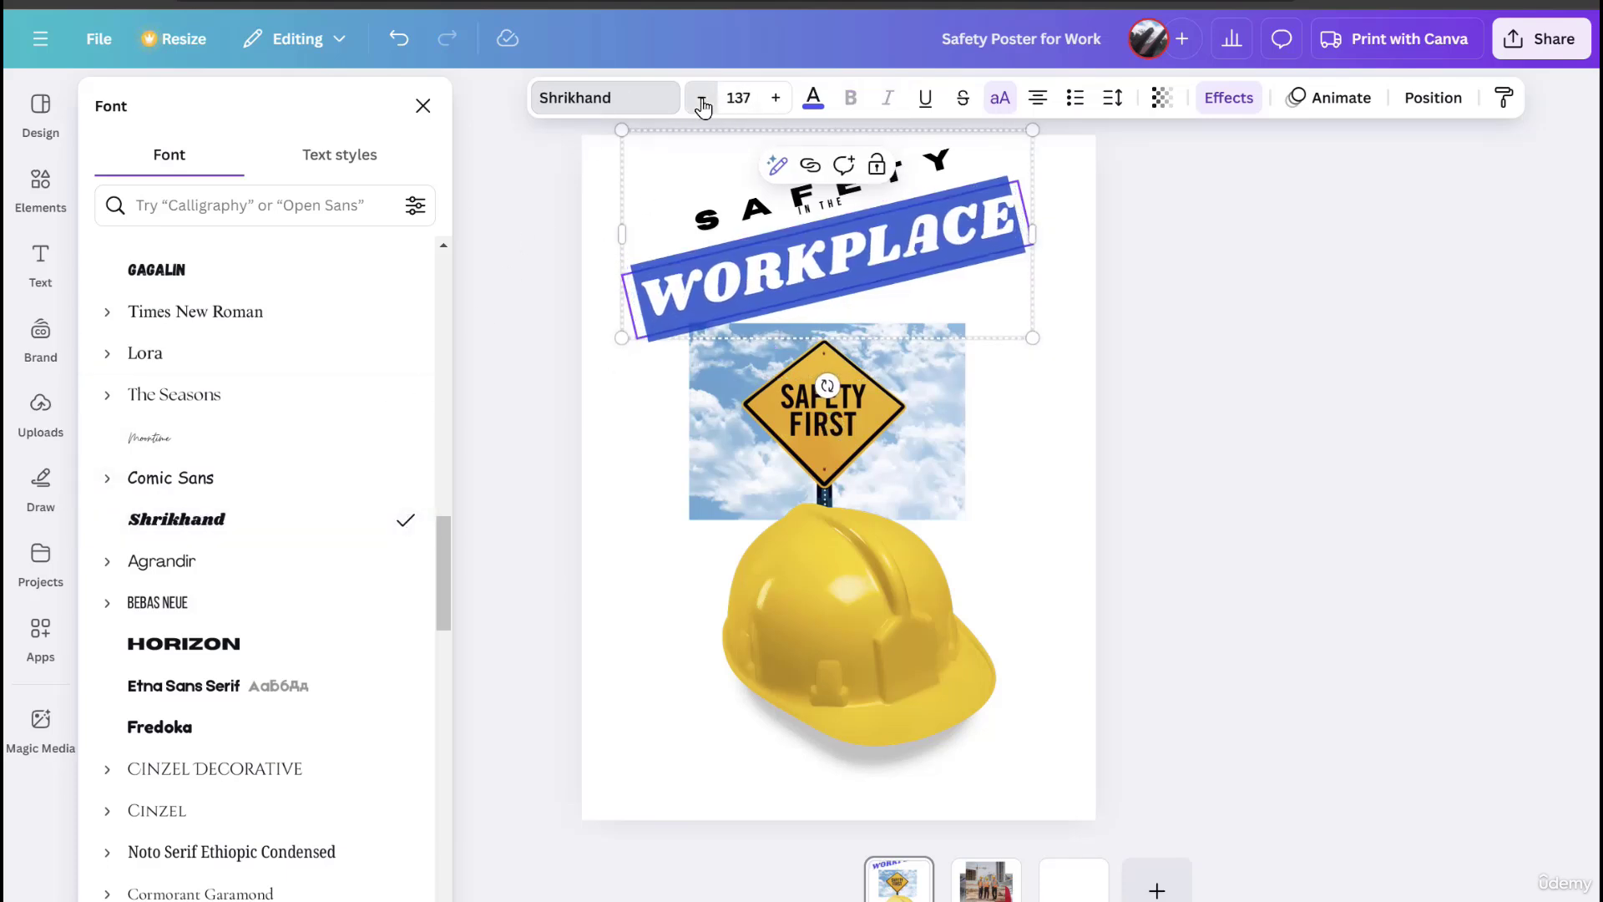
- Reduce the font size of the word "WORKPLACE" to 132
click(703, 100)
click(703, 100)
click(703, 100)
click(703, 100)
click(703, 101)
click(1238, 357)
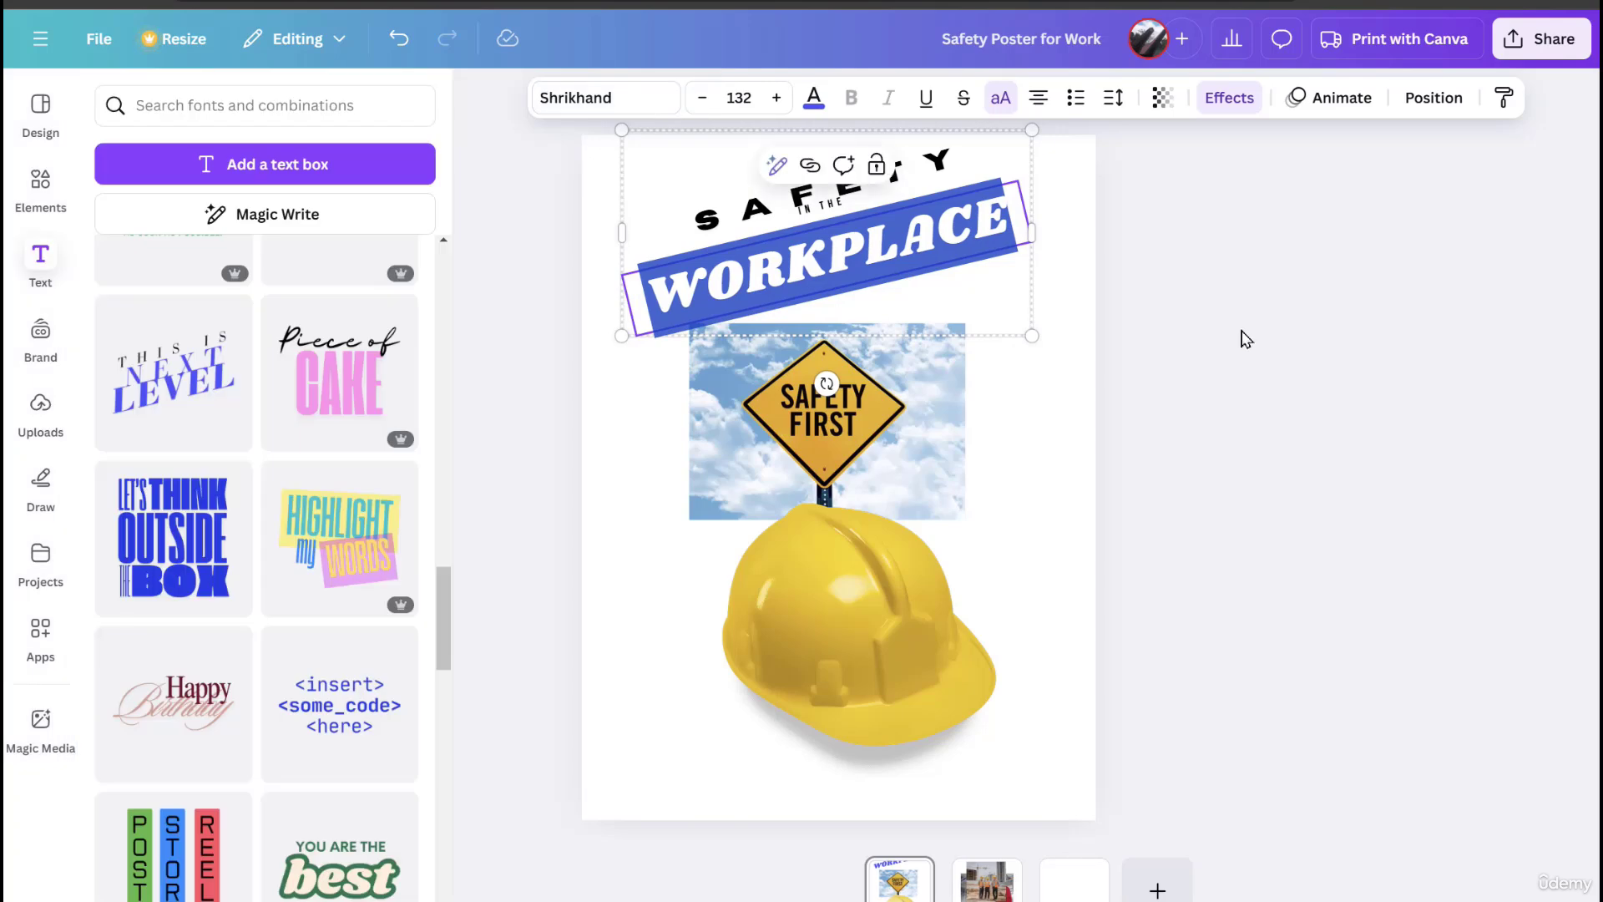
click(1239, 336)
- Move the slanted heading group slightly down and to the right, and ungroup it into separate text boxes
mouse_move(945, 240)
mouse_down()
mouse_move(938, 281)
mouse_move(990, 234)
mouse_move(968, 261)
mouse_up()
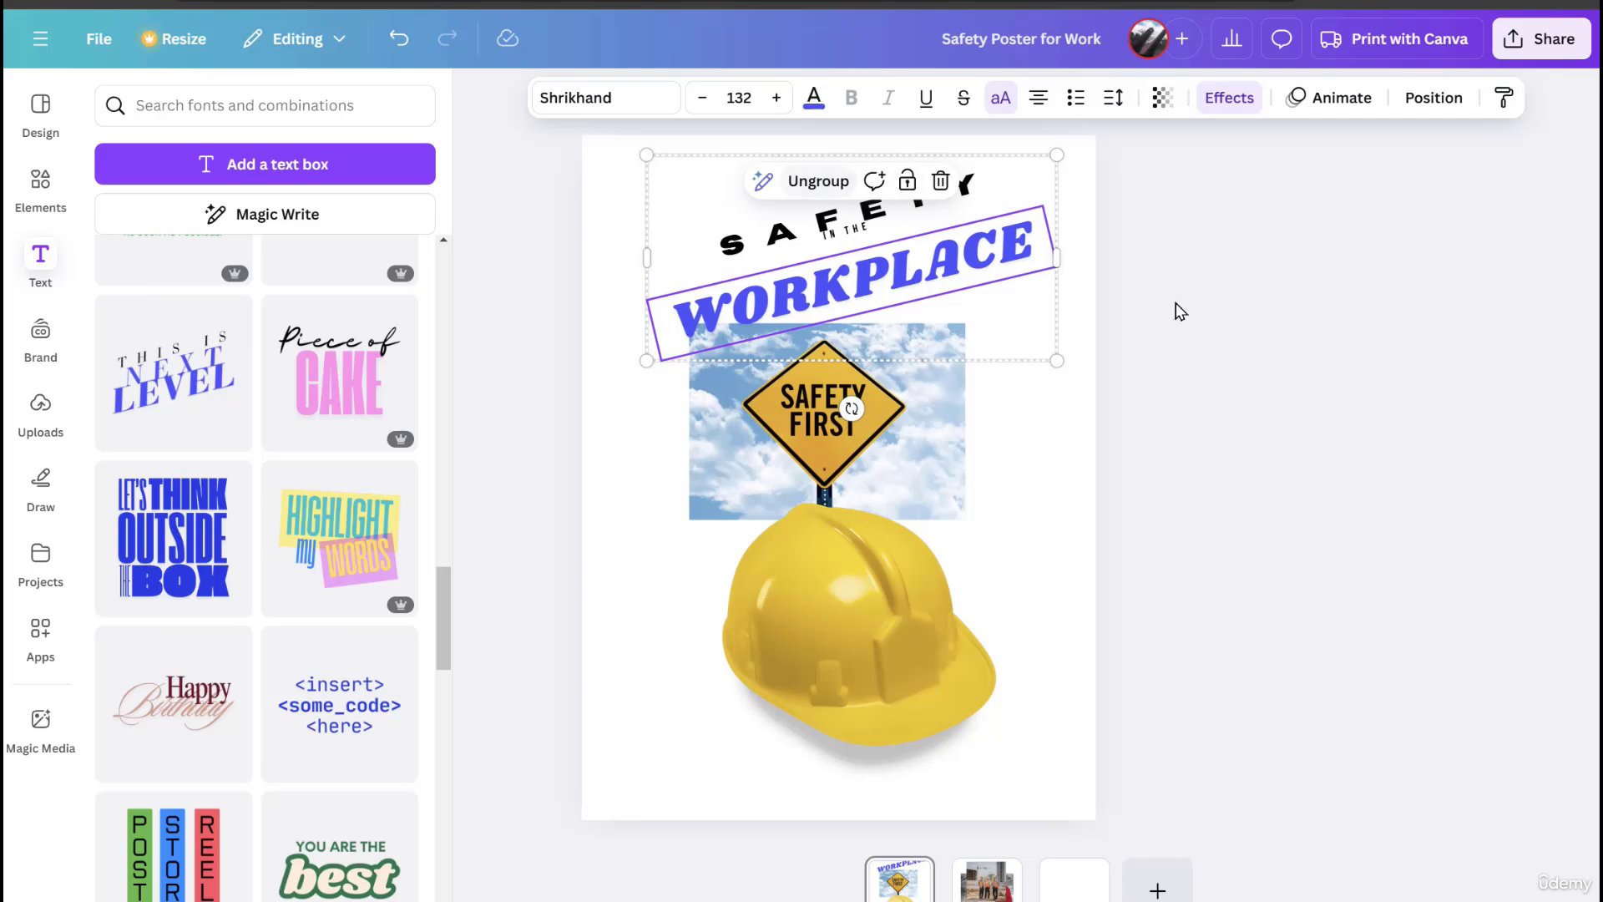
click(1119, 292)
right_click(971, 255)
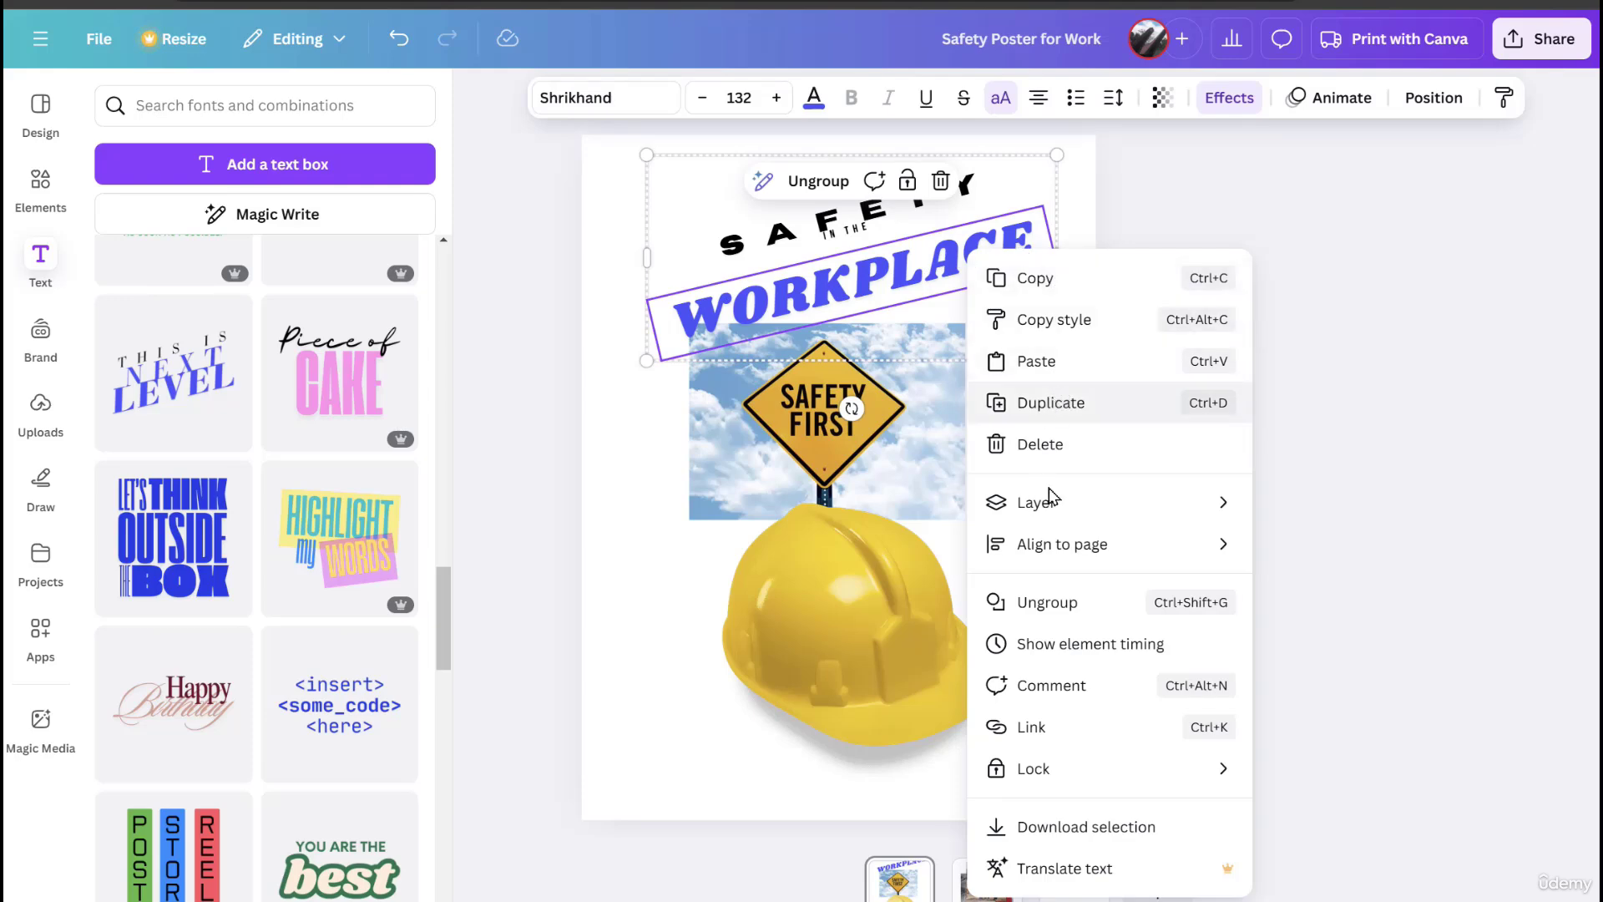
click(1045, 604)
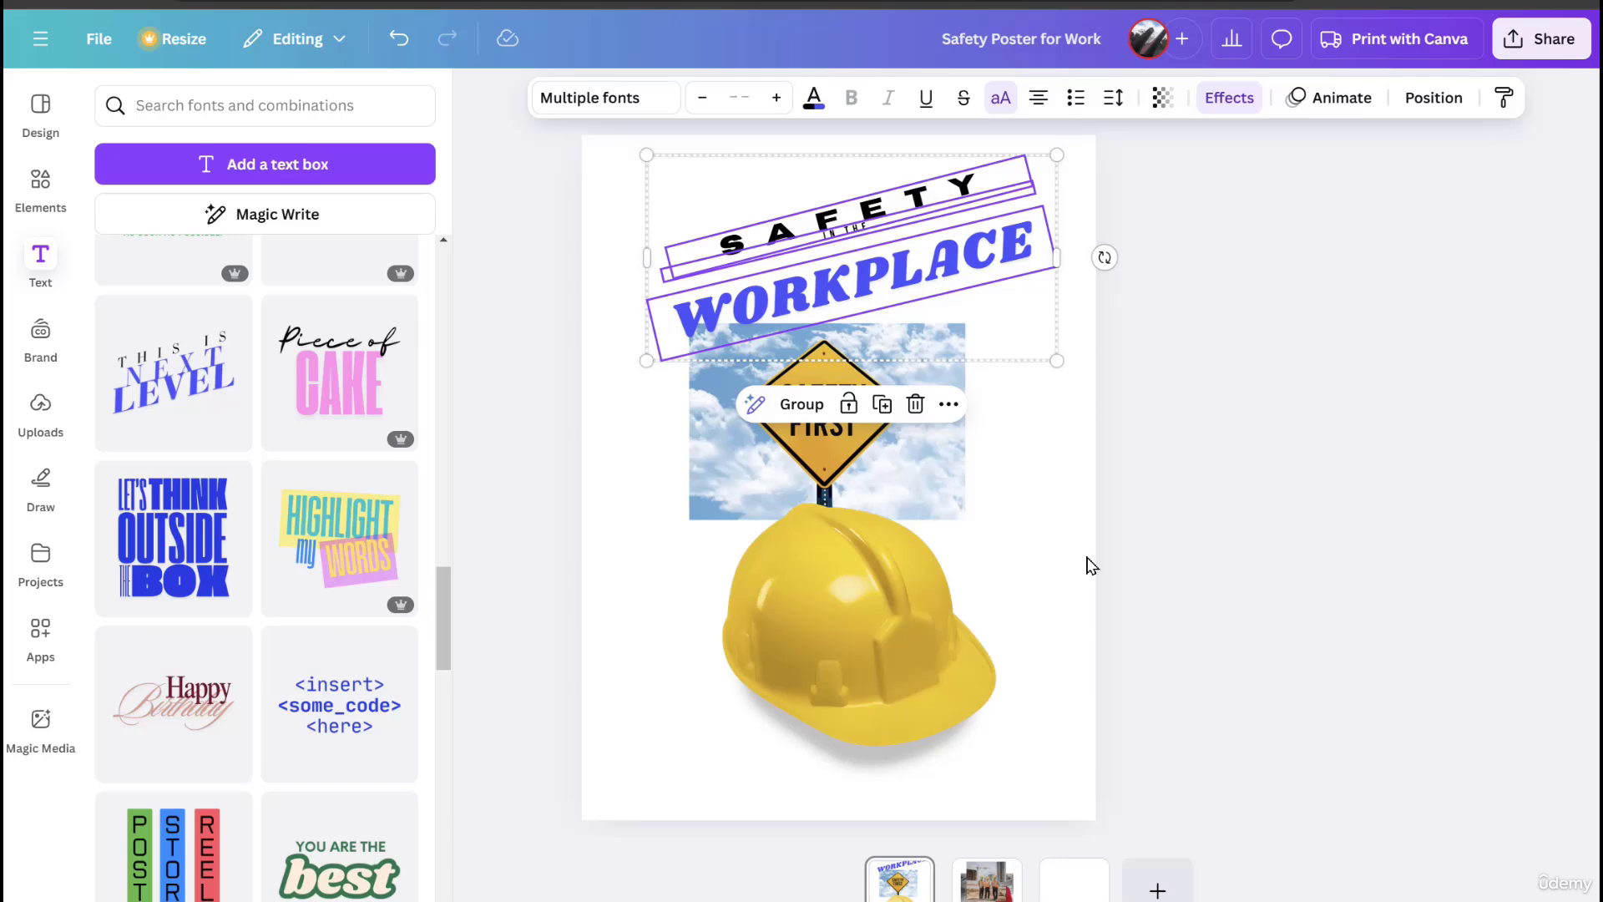
click(1252, 343)
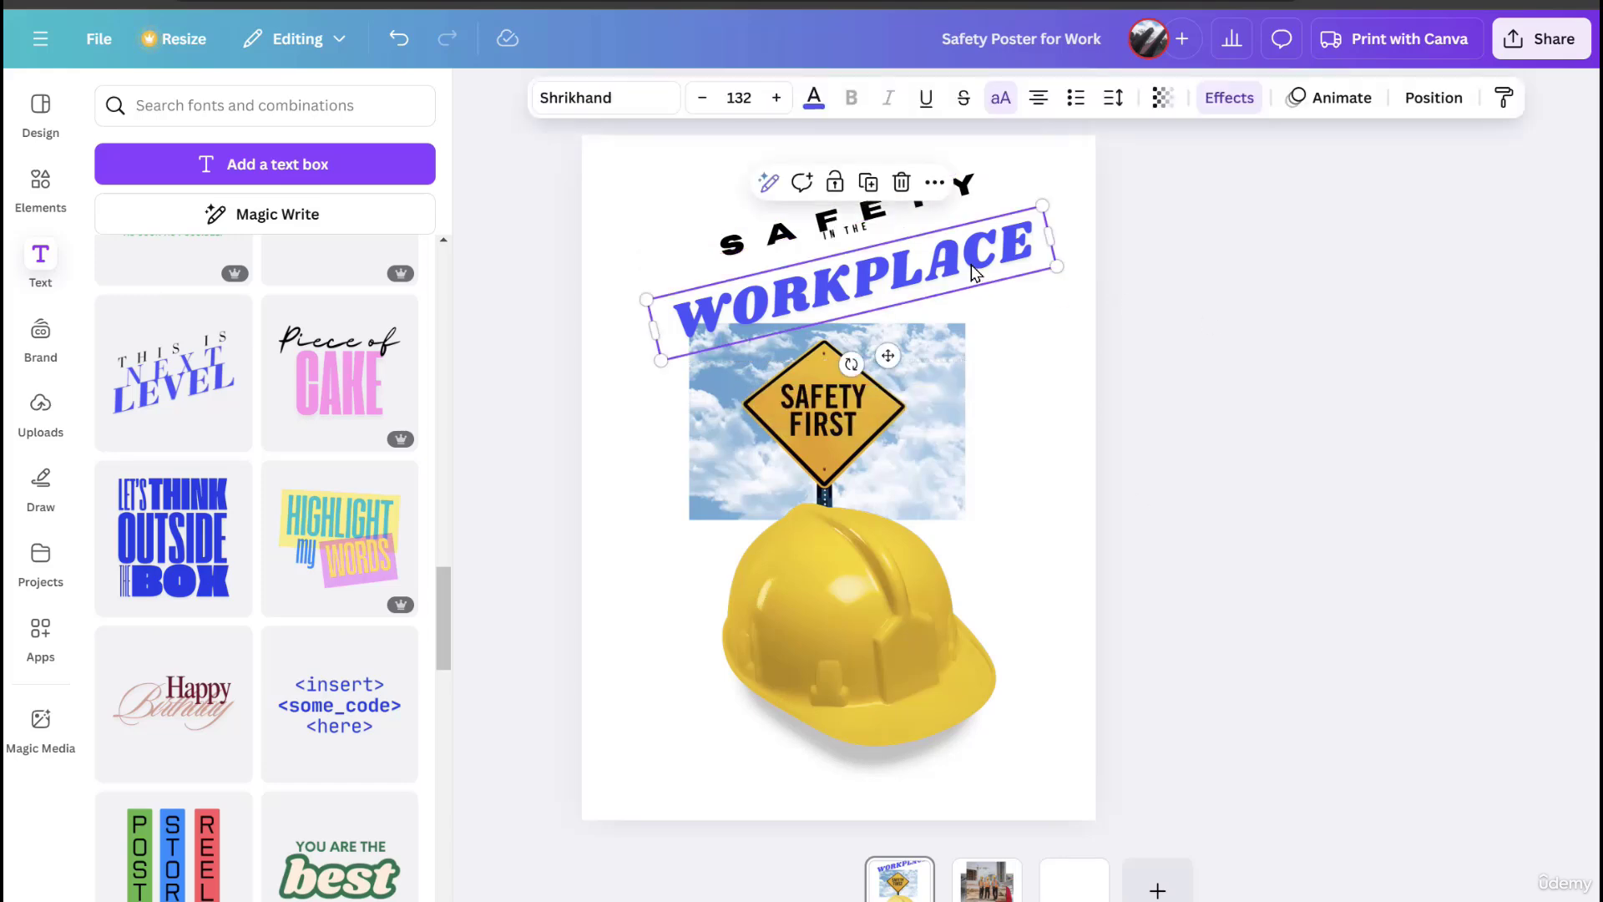
- Nudge "WORKPLACE" slightly down and rotate both "WORKPLACE" and "SAFETY" so they are horizontal
mouse_move(974, 271)
mouse_down()
mouse_move(970, 293)
mouse_move(970, 273)
mouse_up()
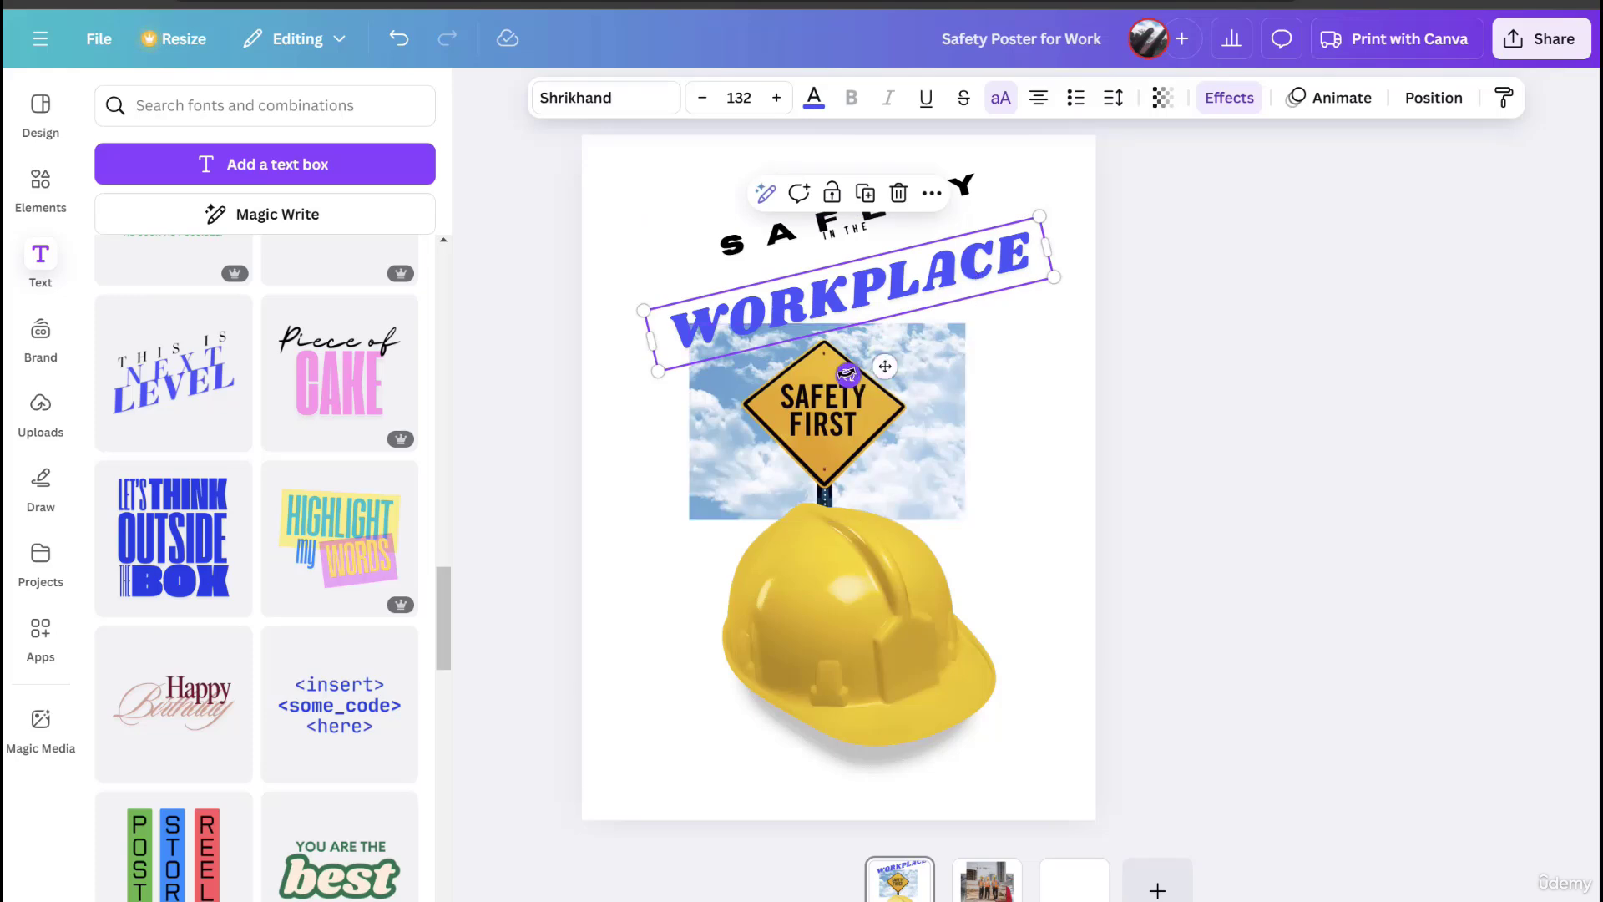
drag(847, 373, 828, 357)
click(964, 188)
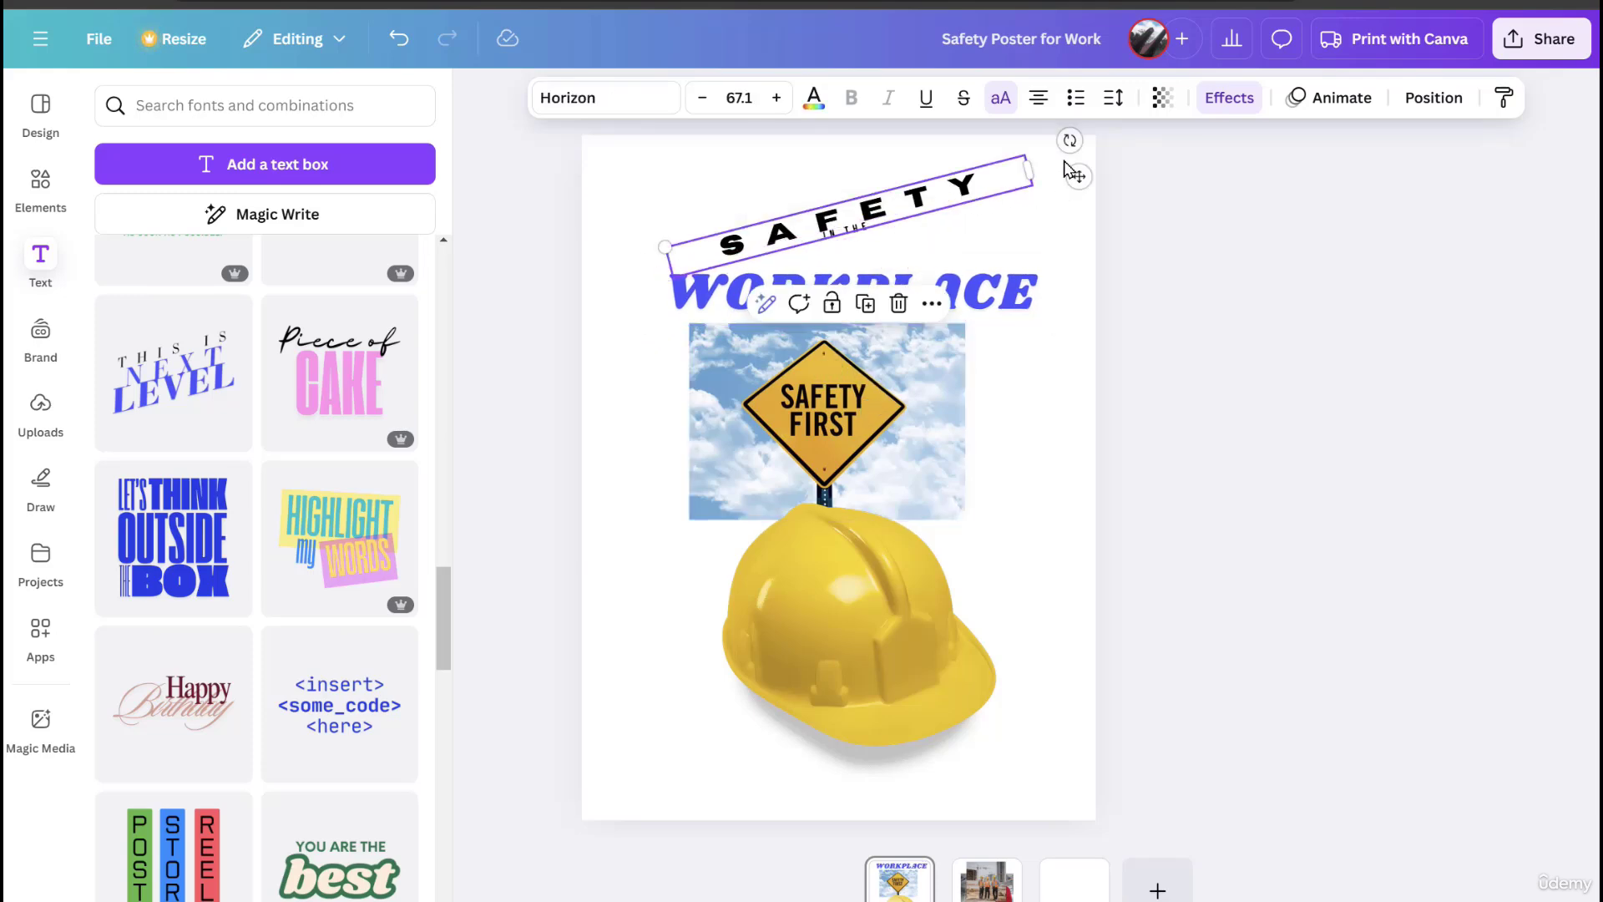
drag(1069, 140, 981, 185)
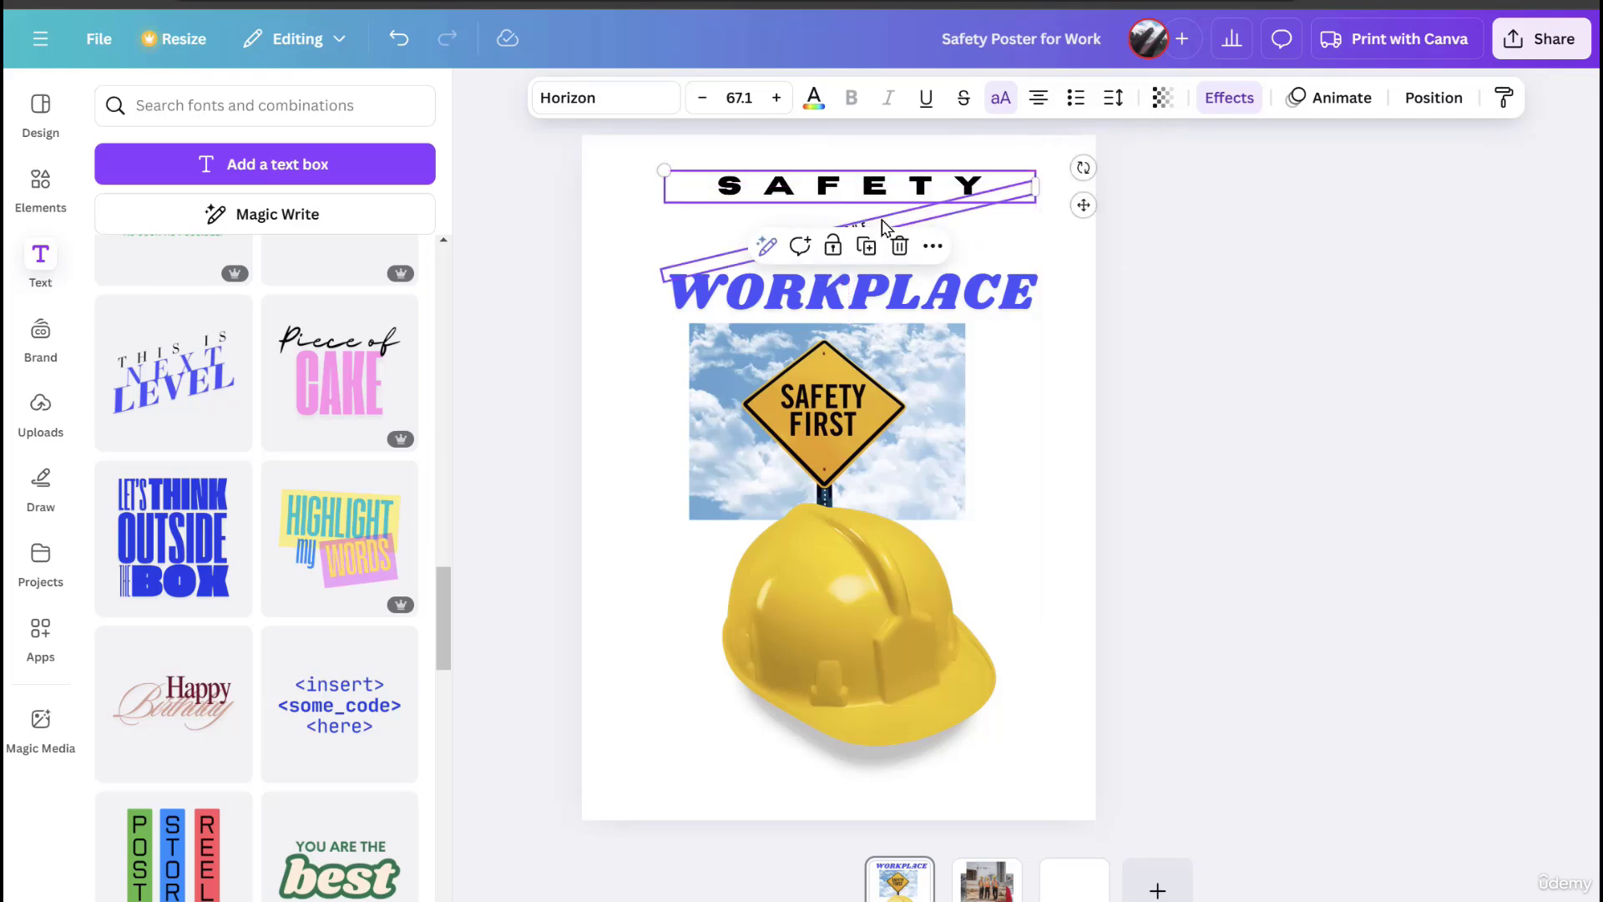
- Place the "IN THE" line between "SAFETY" and "WORKPLACE", and shift "SAFETY" slightly to the left
click(884, 227)
drag(879, 231, 870, 237)
click(1126, 334)
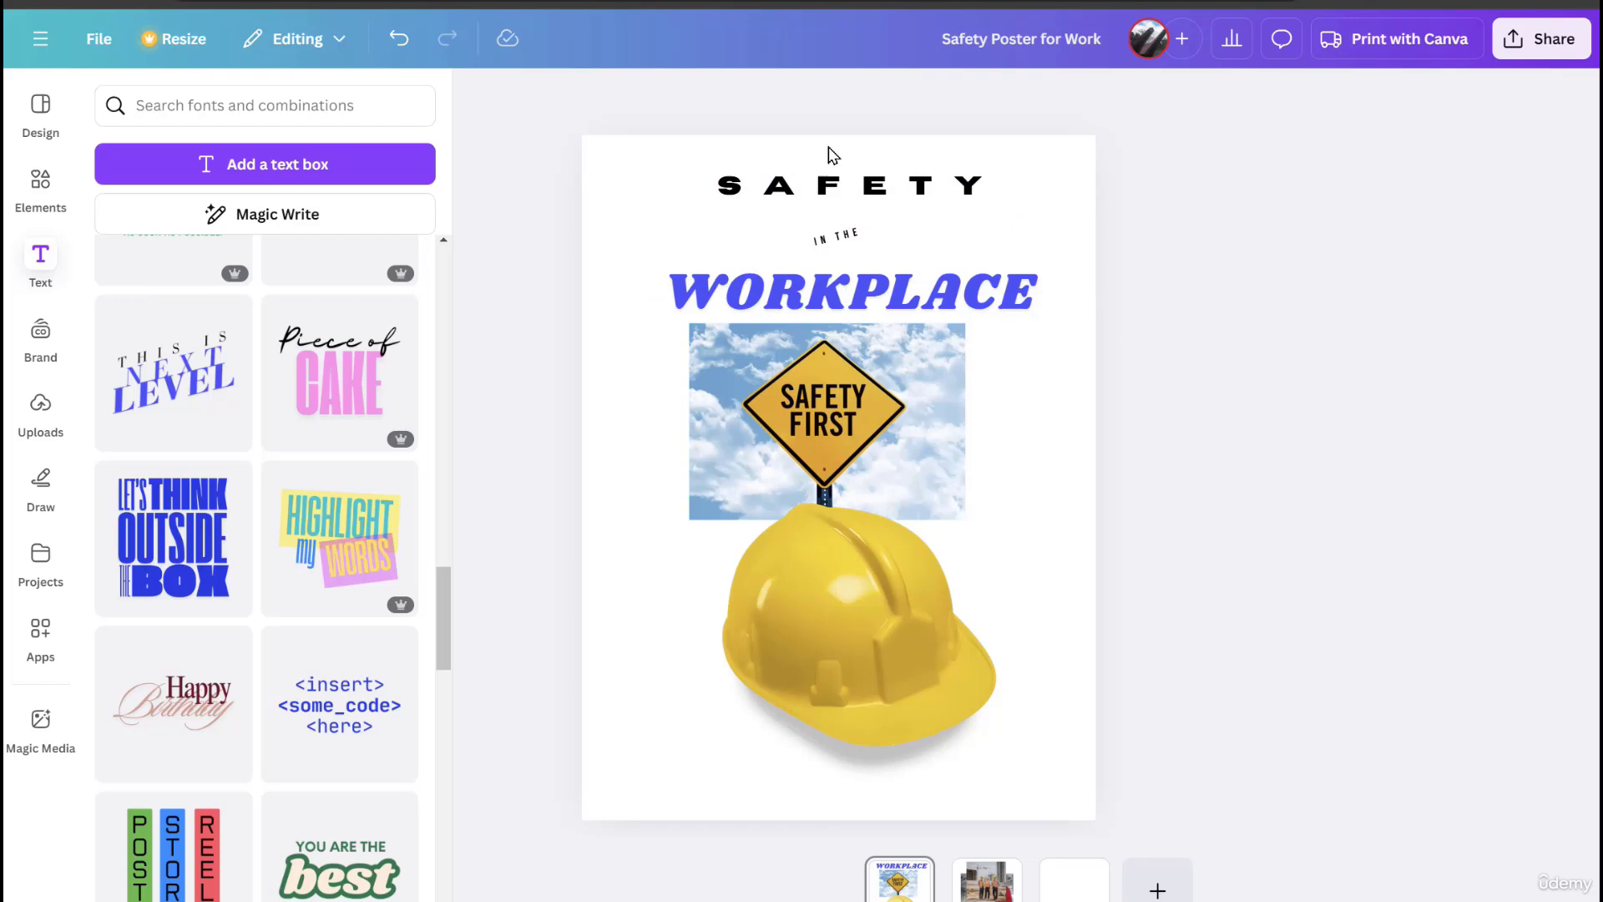
drag(851, 171, 841, 172)
click(1030, 404)
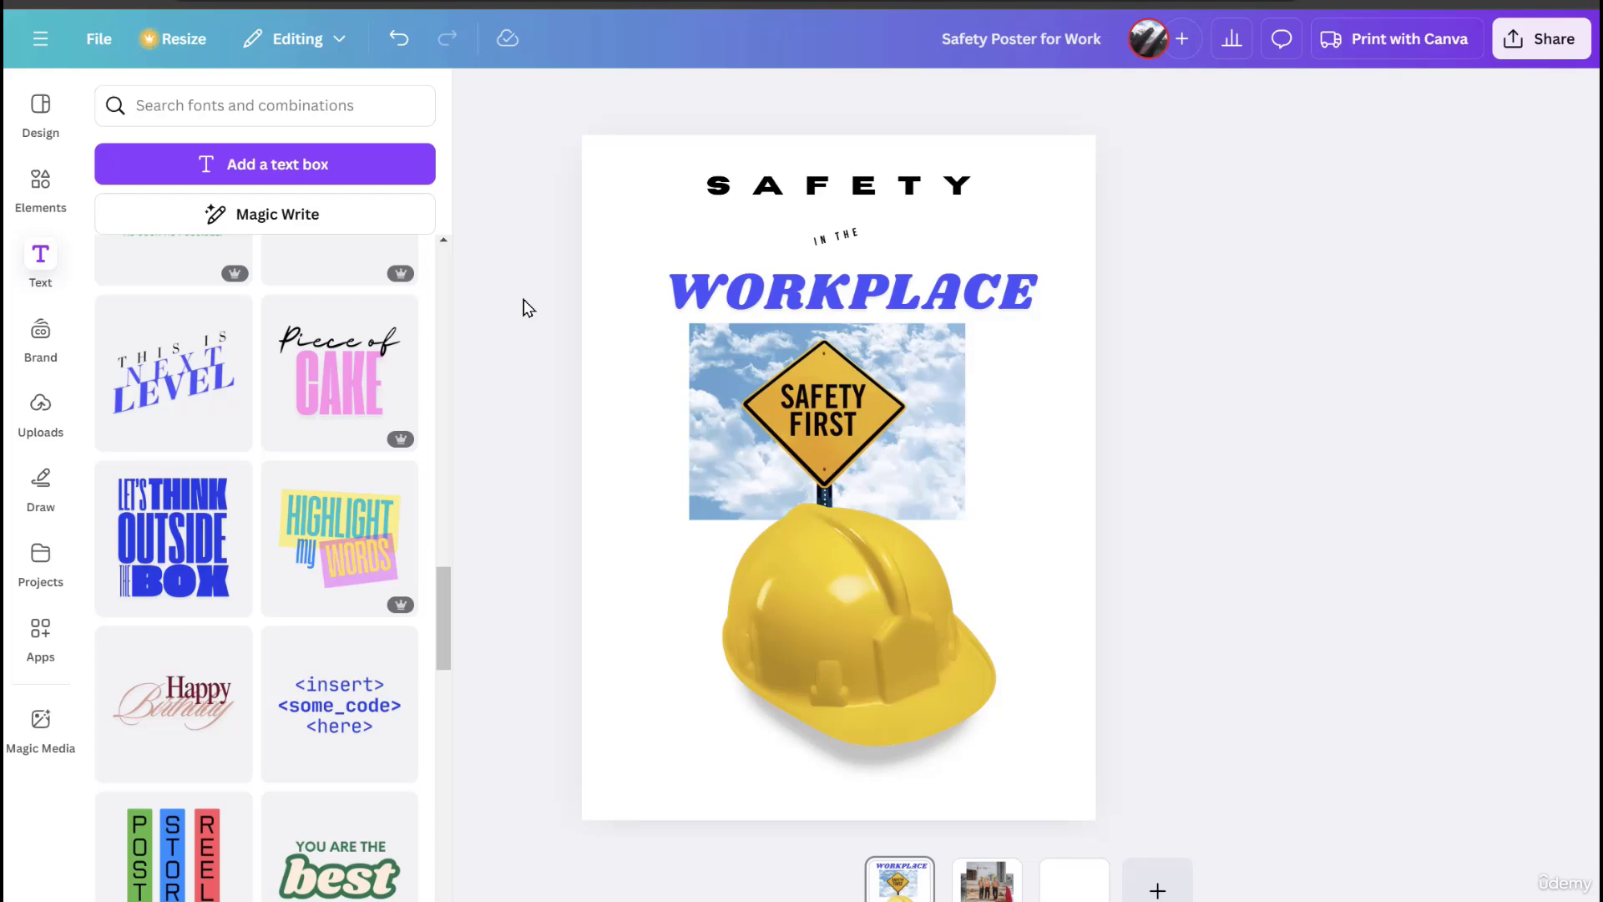
- Open the Yellow Modern Animated Running Tips Instagram Reel template from the Social Sports collection of social media templates for customizing
click(38, 39)
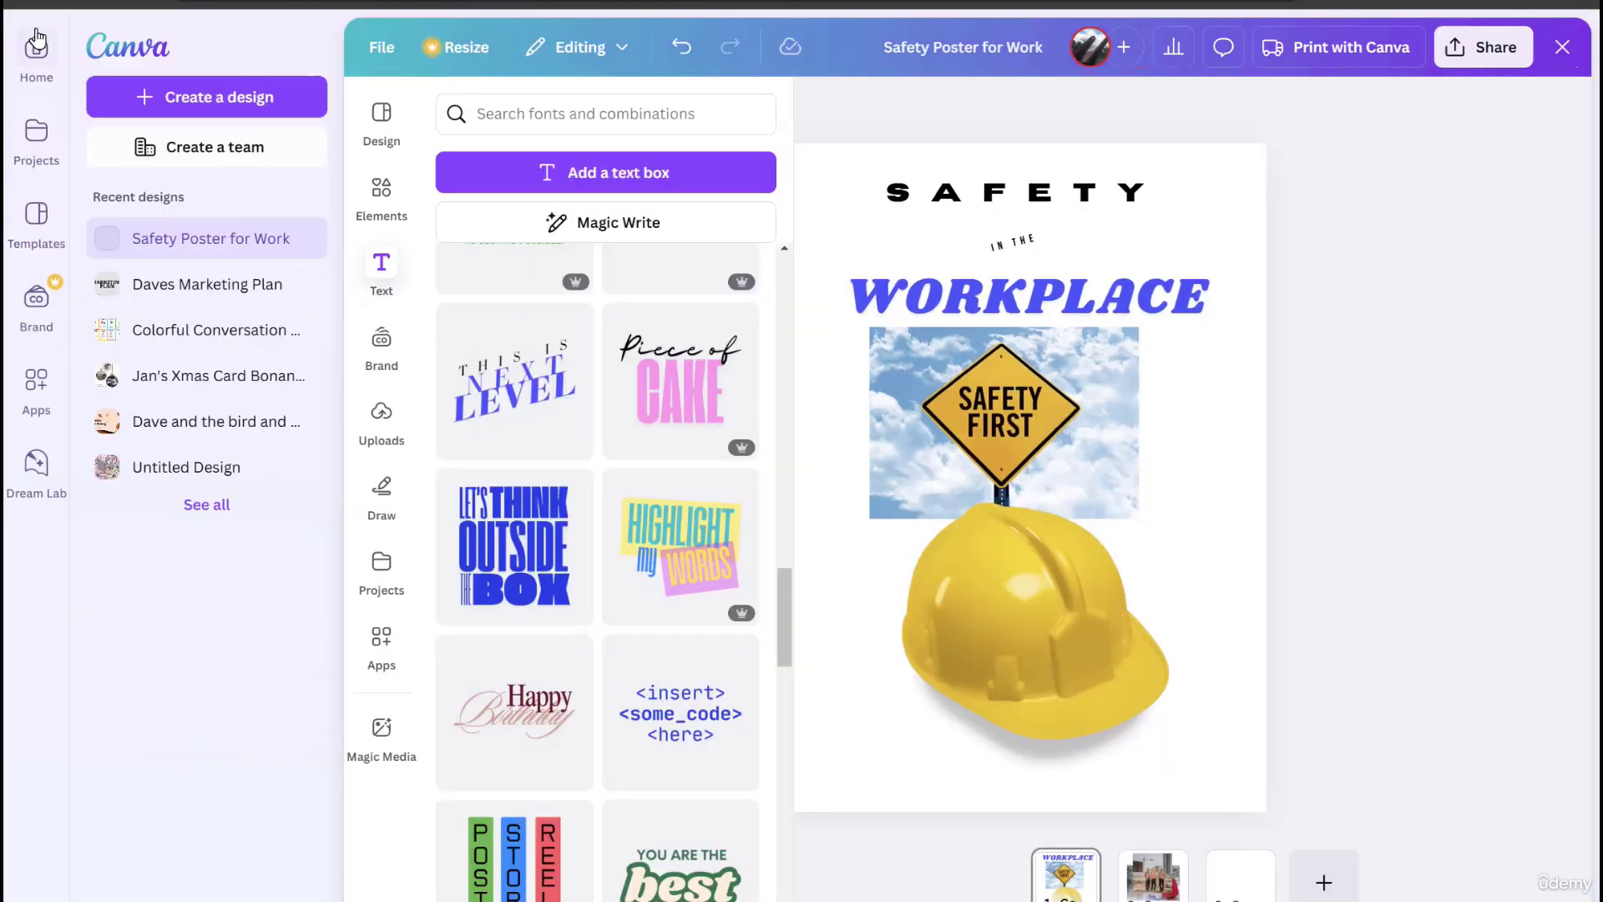
click(39, 217)
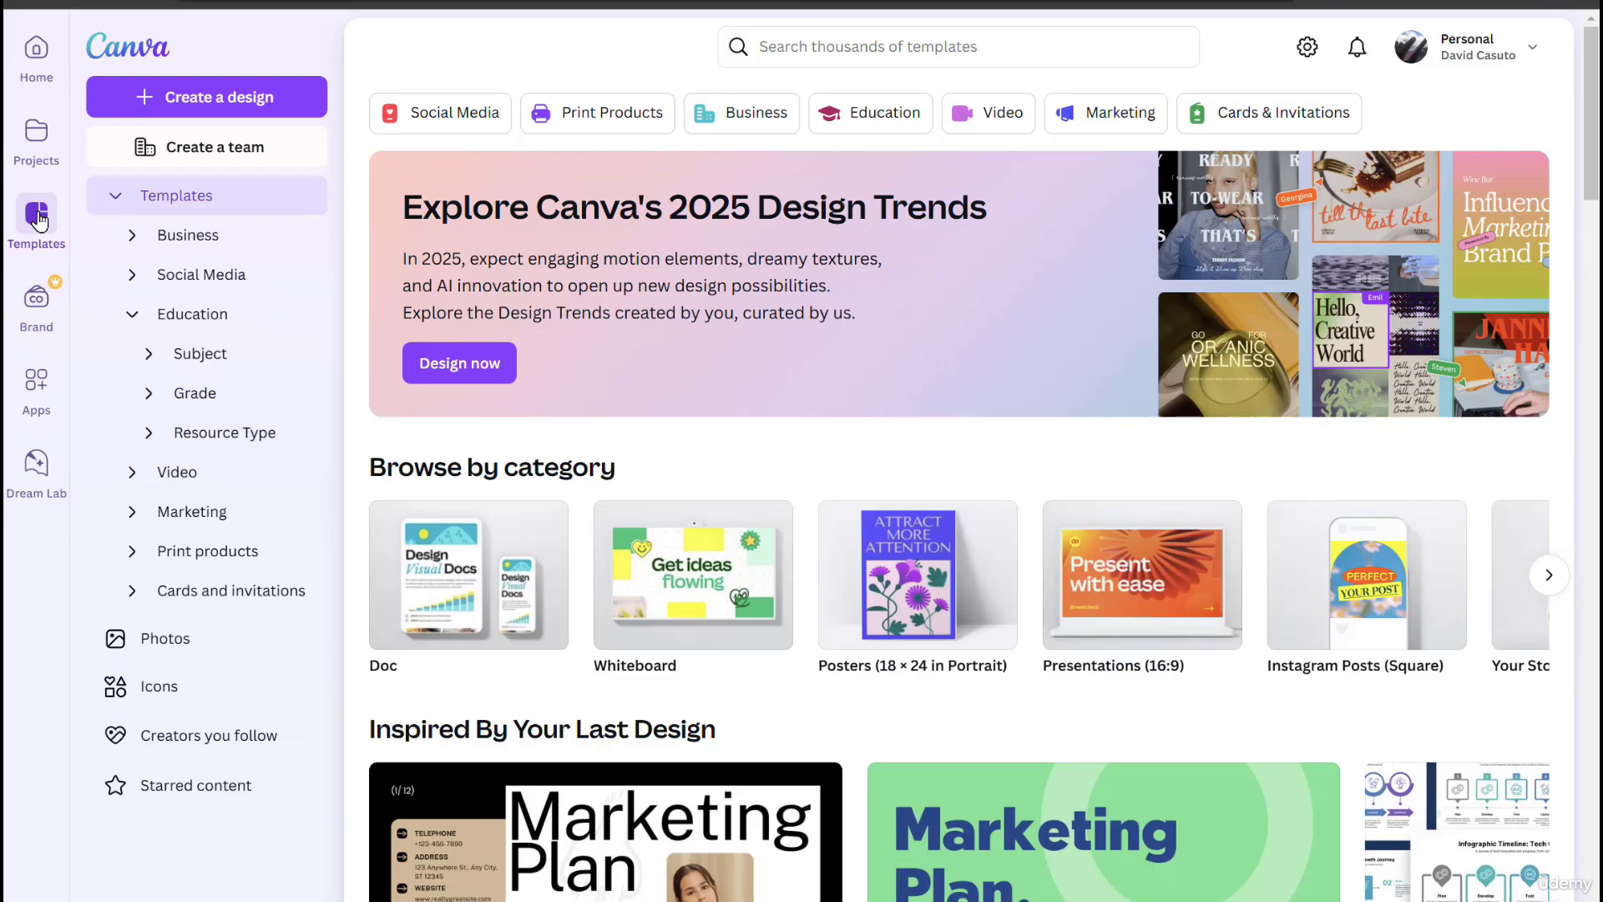
click(219, 276)
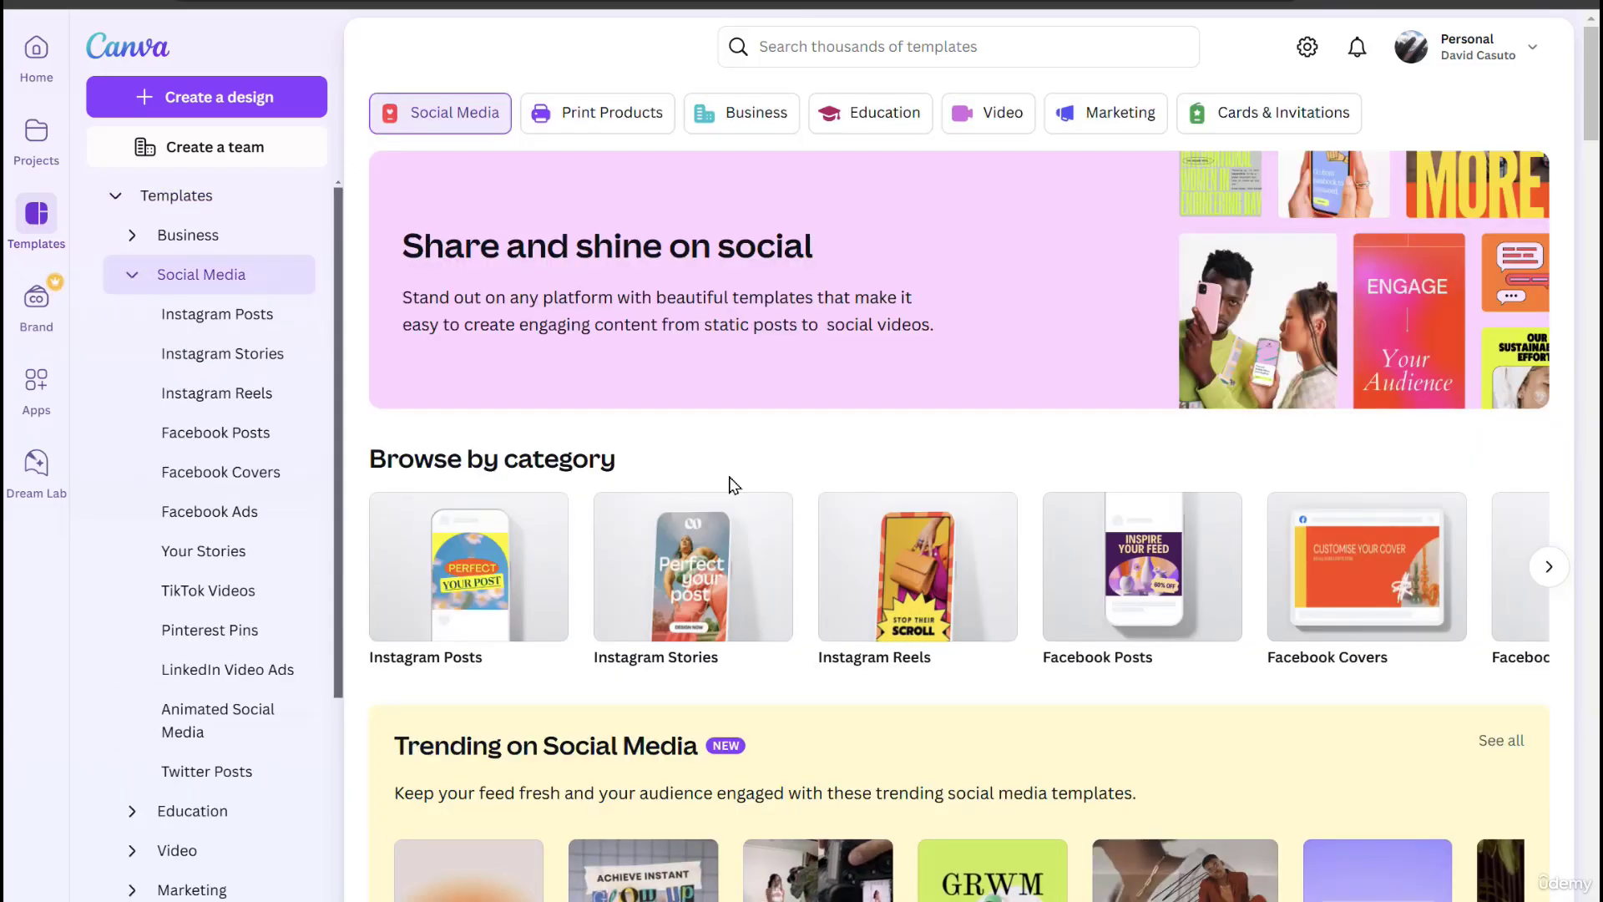
scroll(751, 501, down, 9)
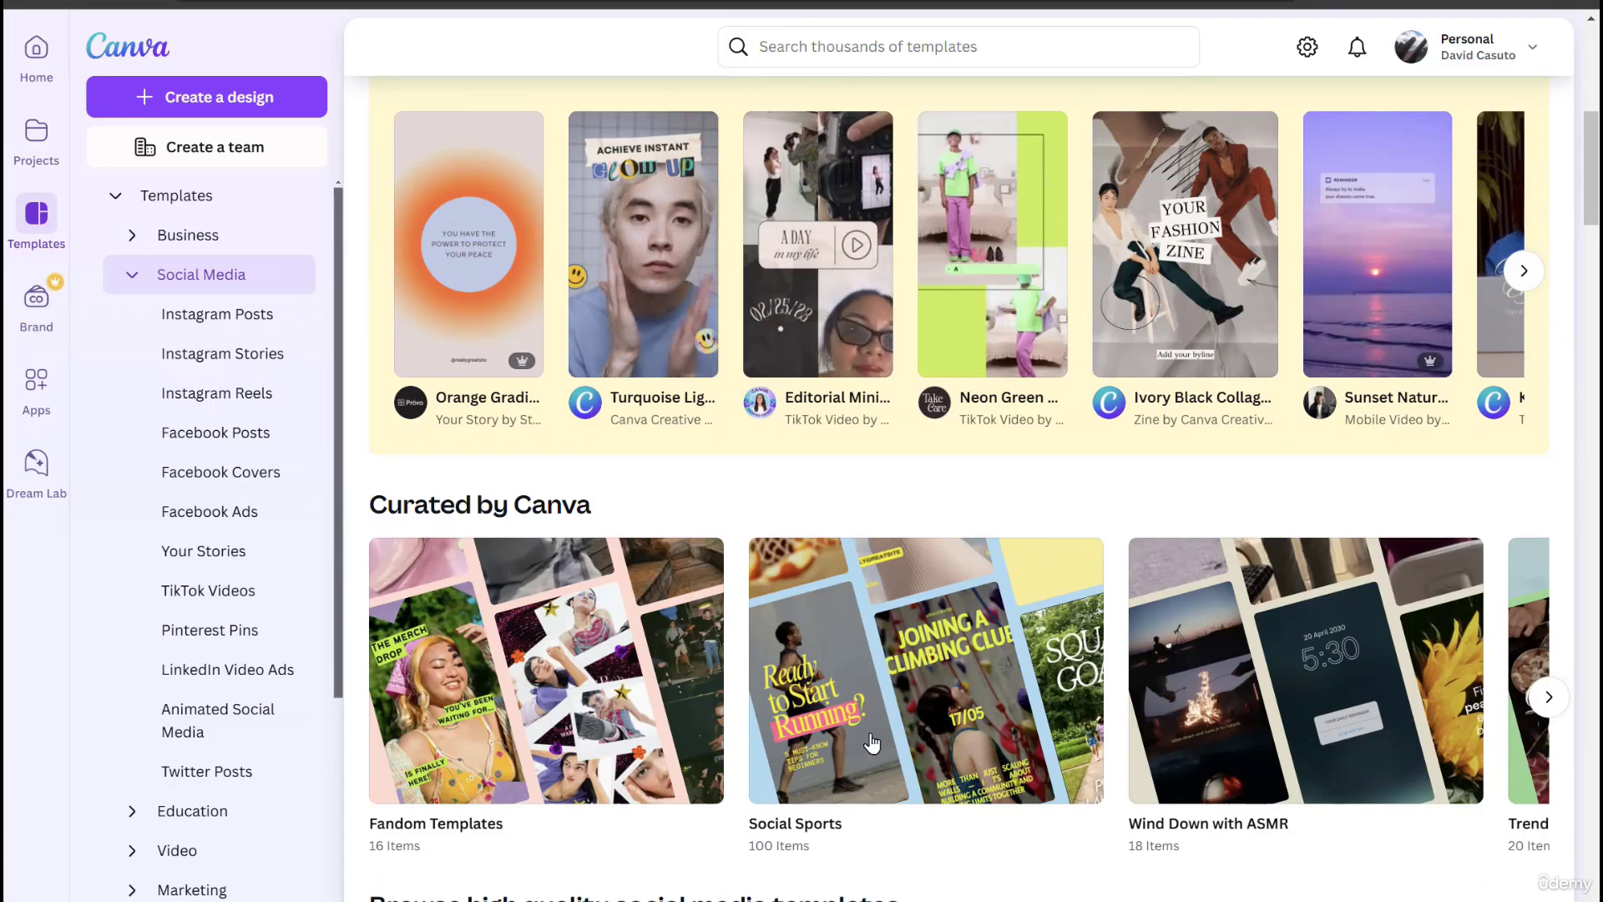
click(877, 741)
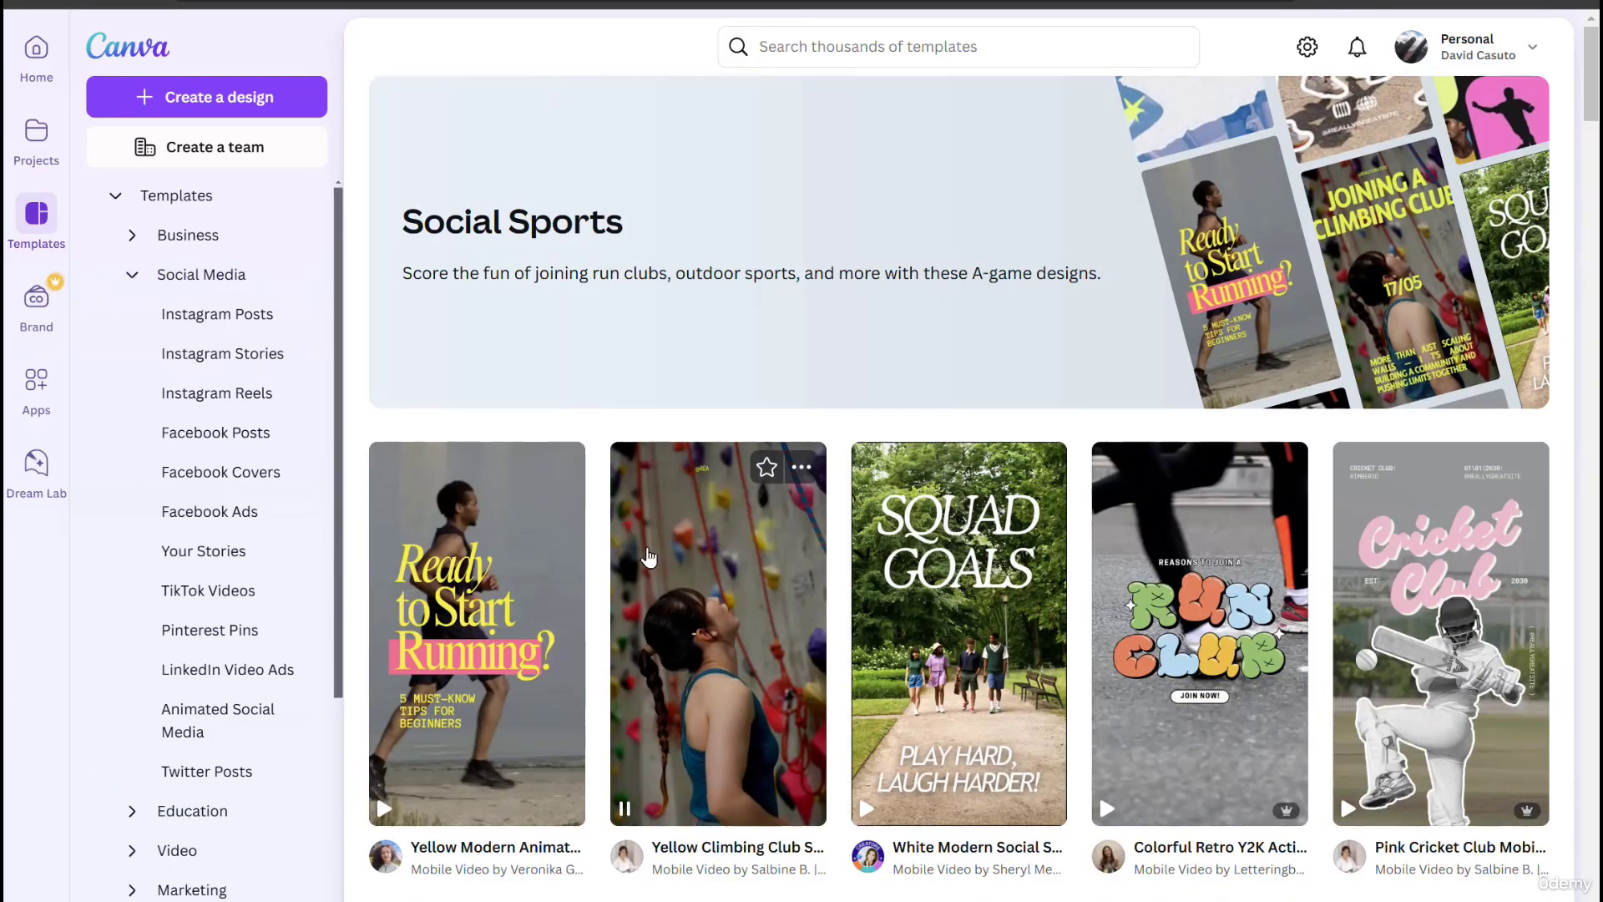
click(518, 555)
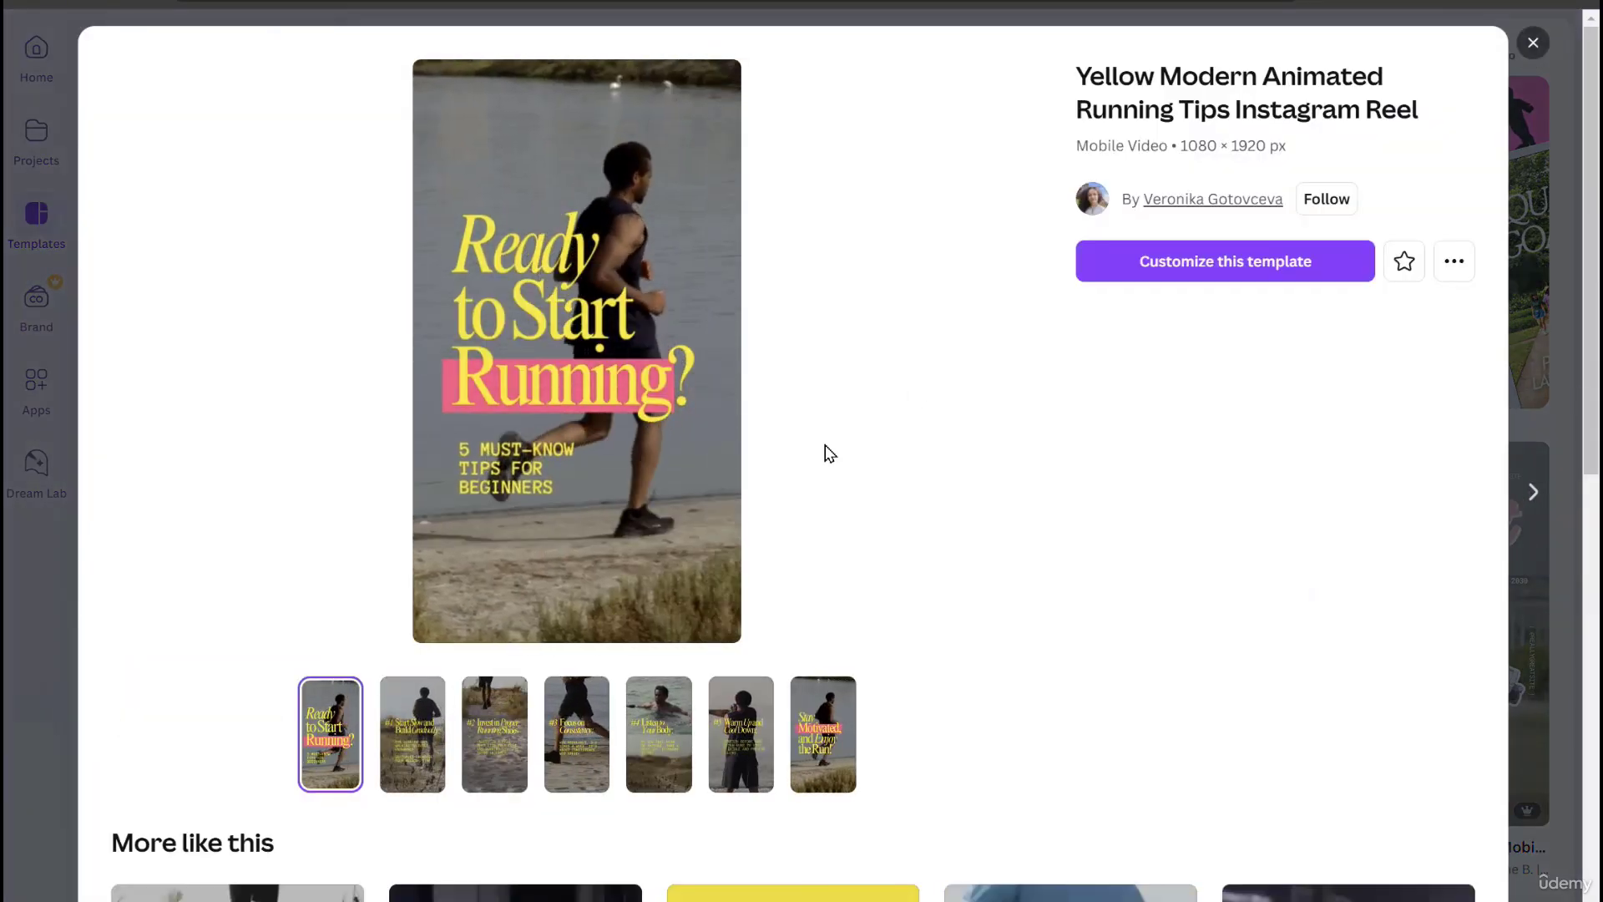
click(1177, 268)
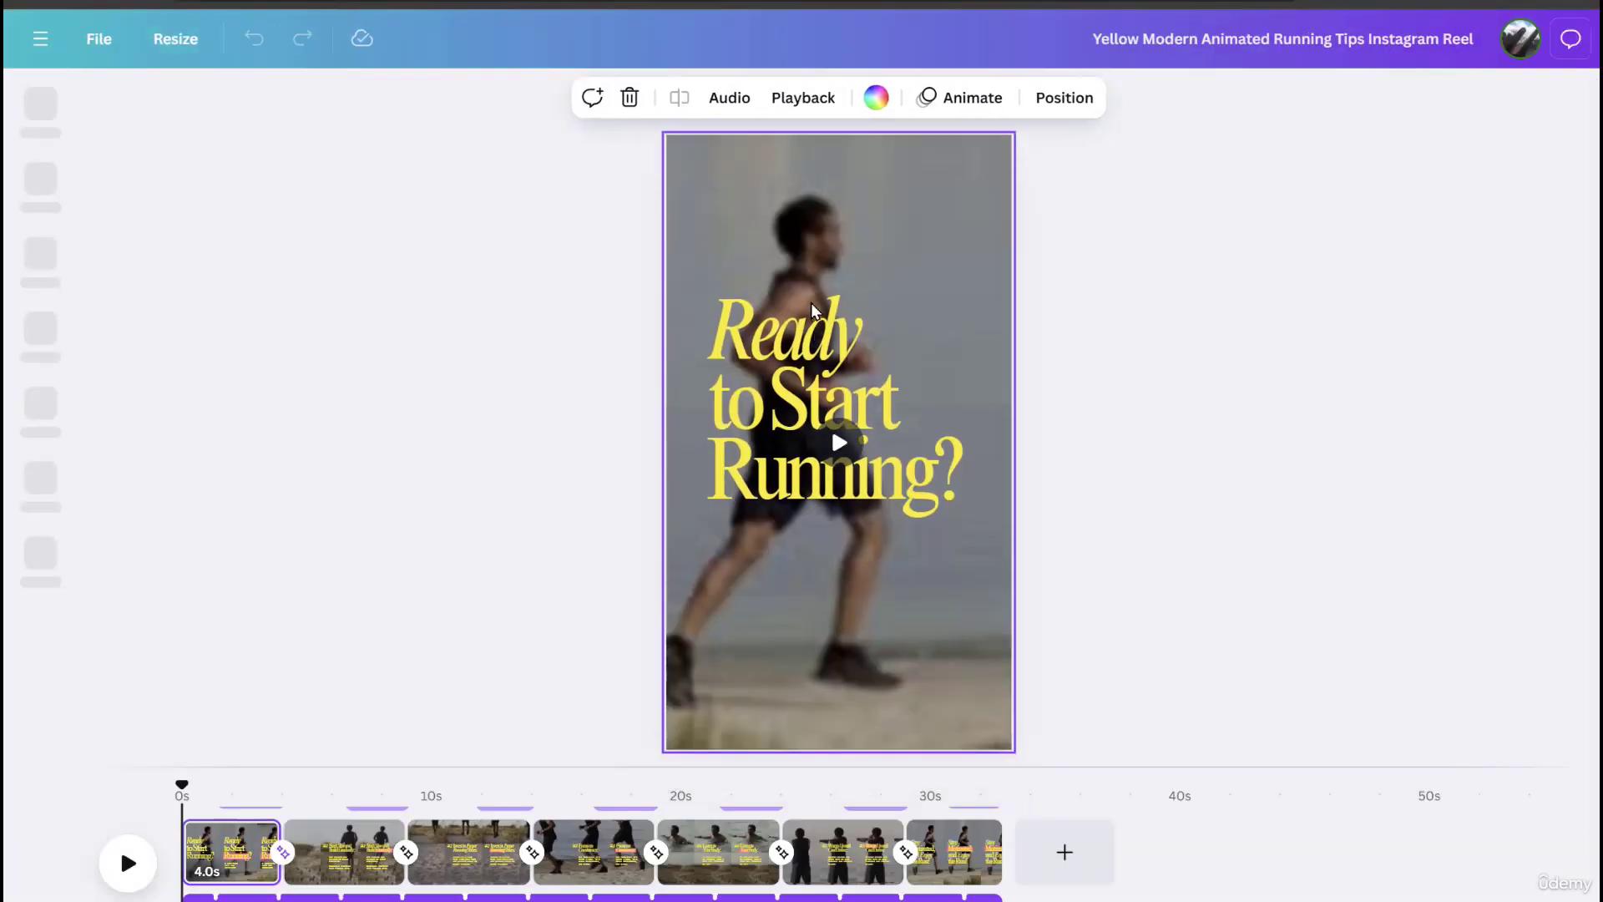
- Change the "Ready to Start Running?" headline to the Canva Sans font, and widen and raise its text box
click(790, 357)
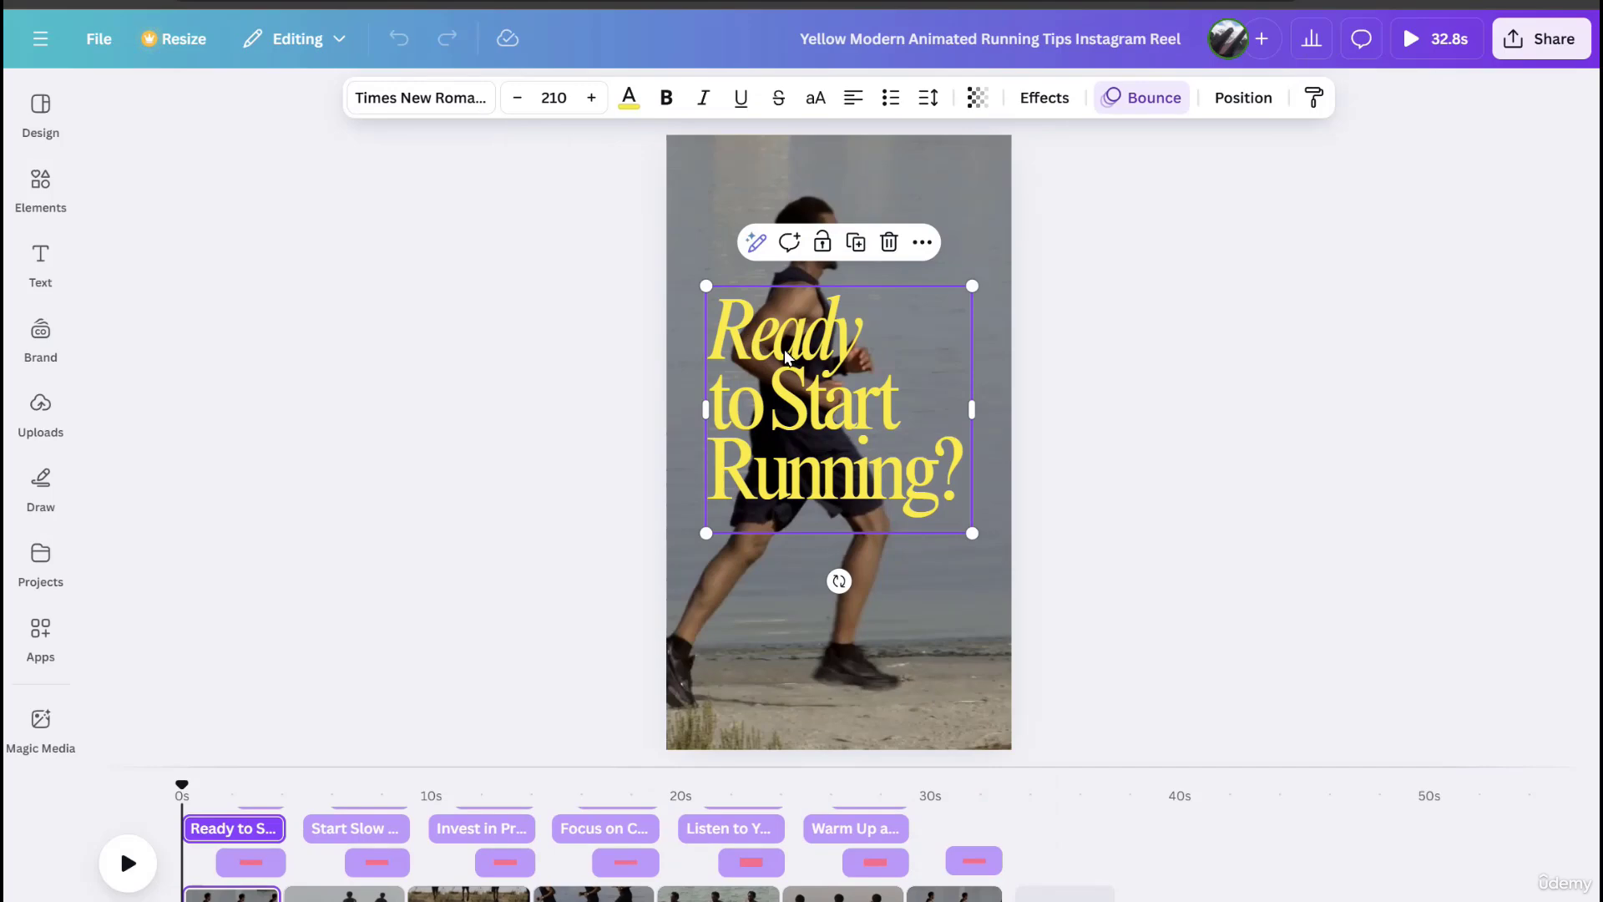
drag(784, 355, 798, 385)
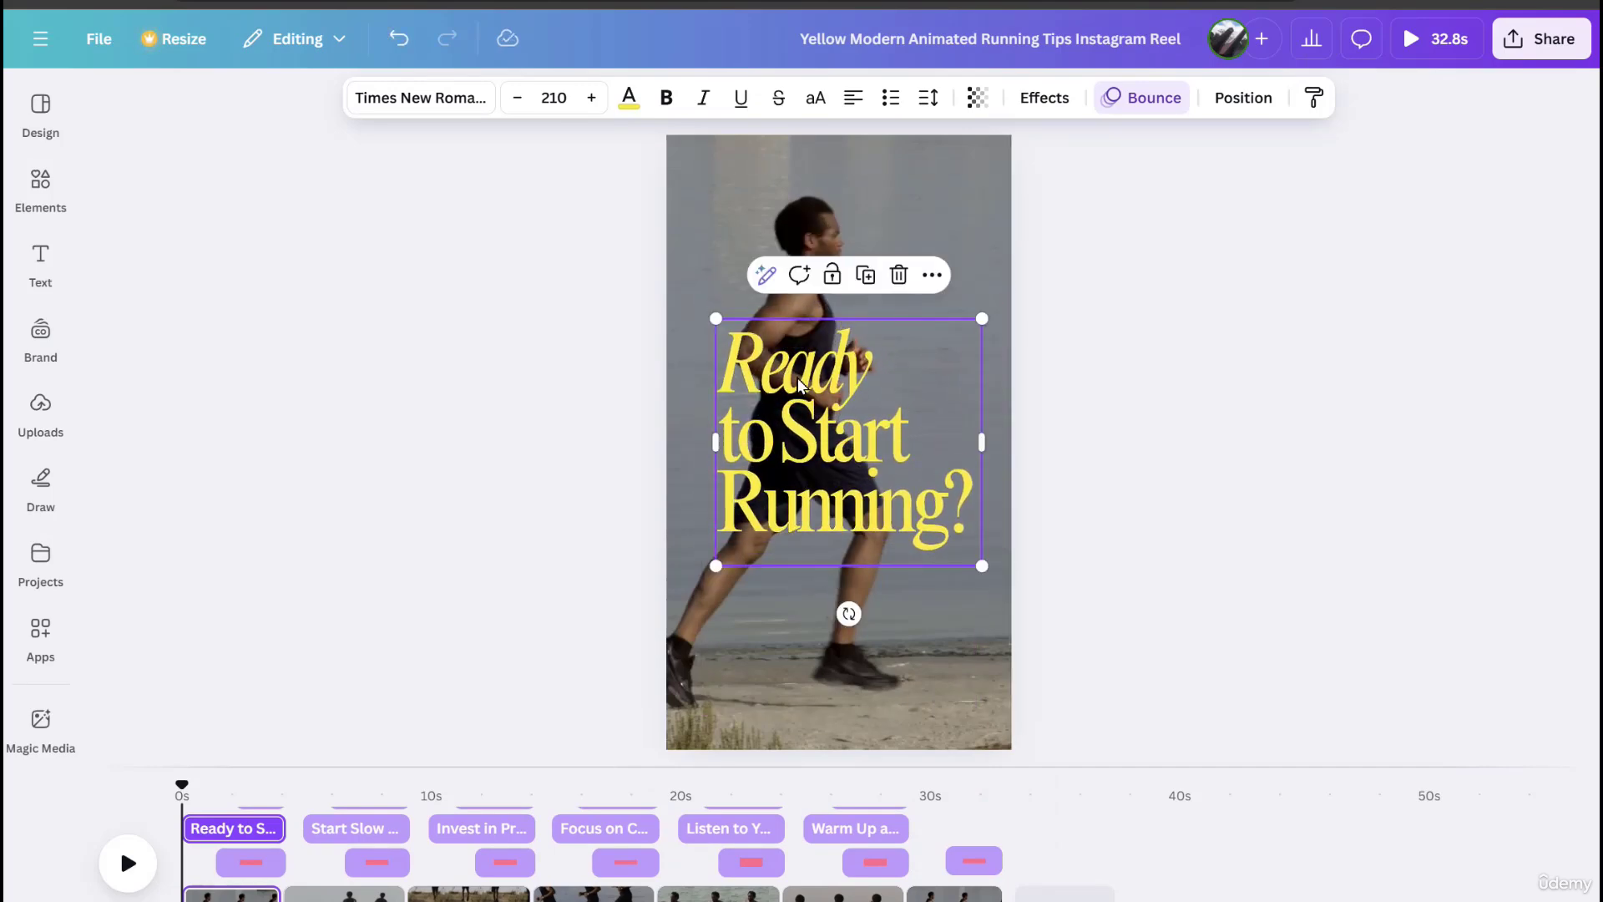
click(455, 97)
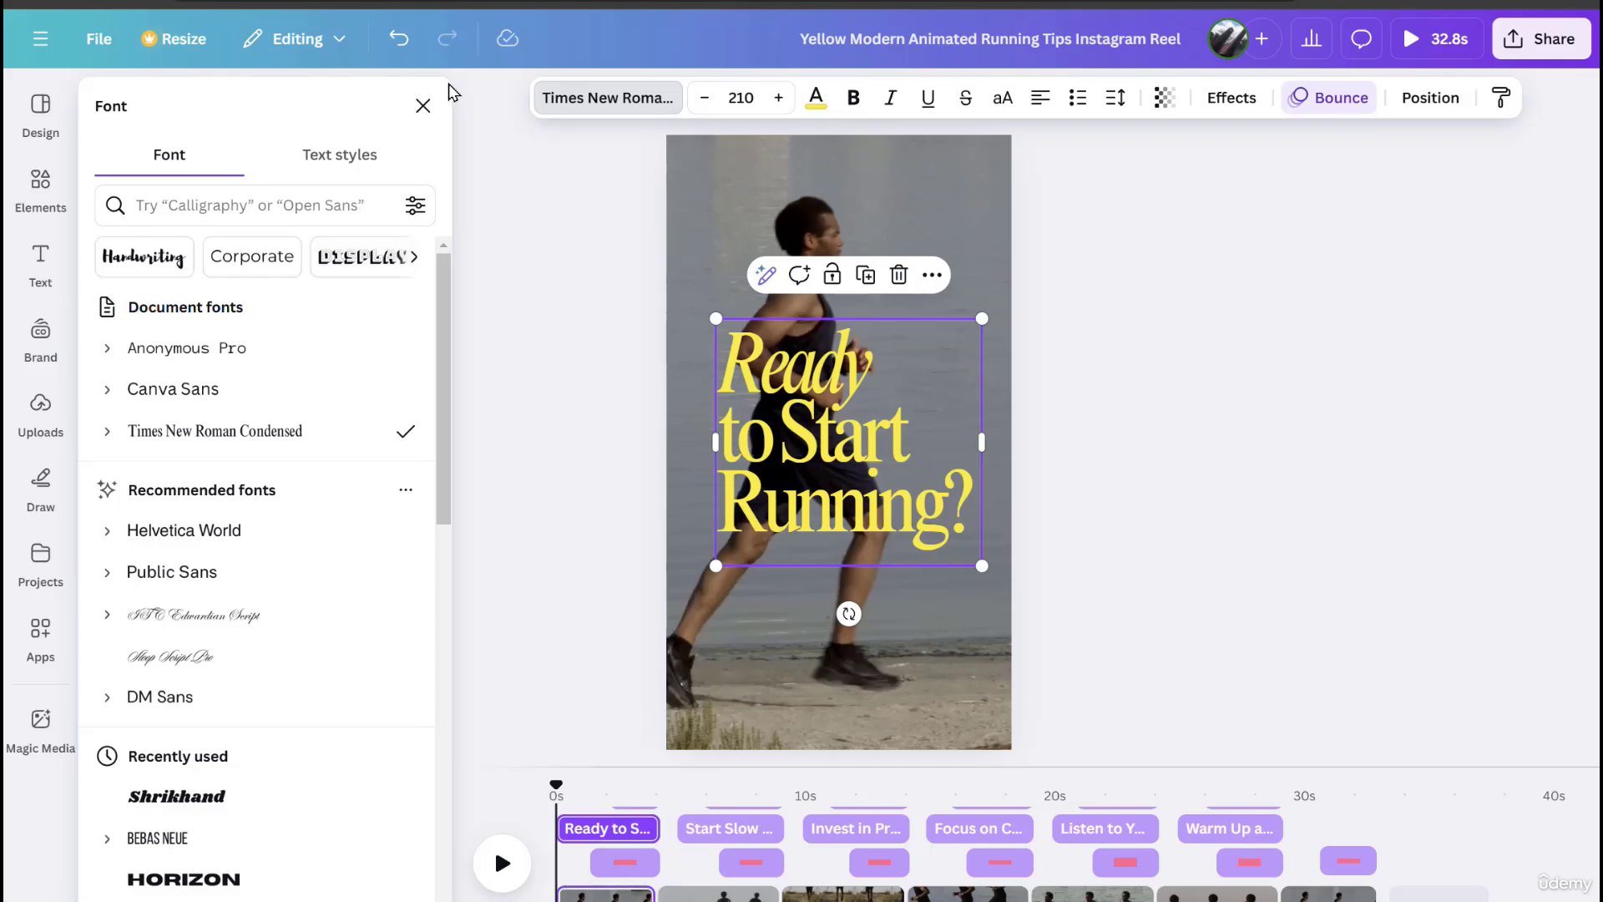
click(201, 390)
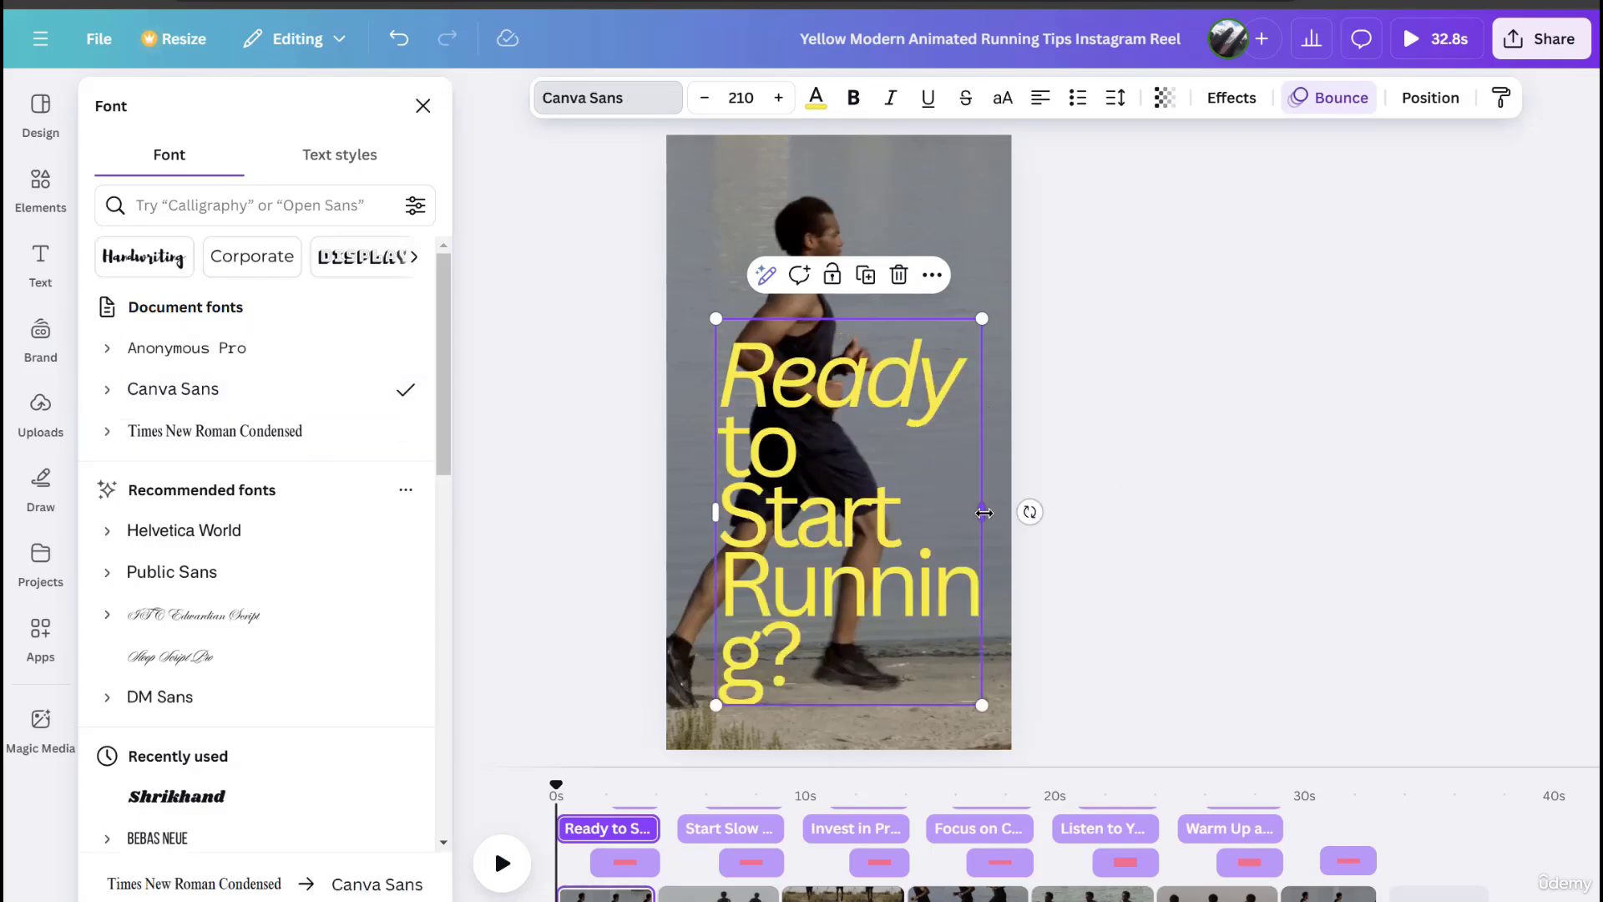
drag(984, 512, 1018, 530)
drag(872, 384, 863, 336)
- Reduce the font size of the "Ready to Start Running?" headline to 203
click(705, 98)
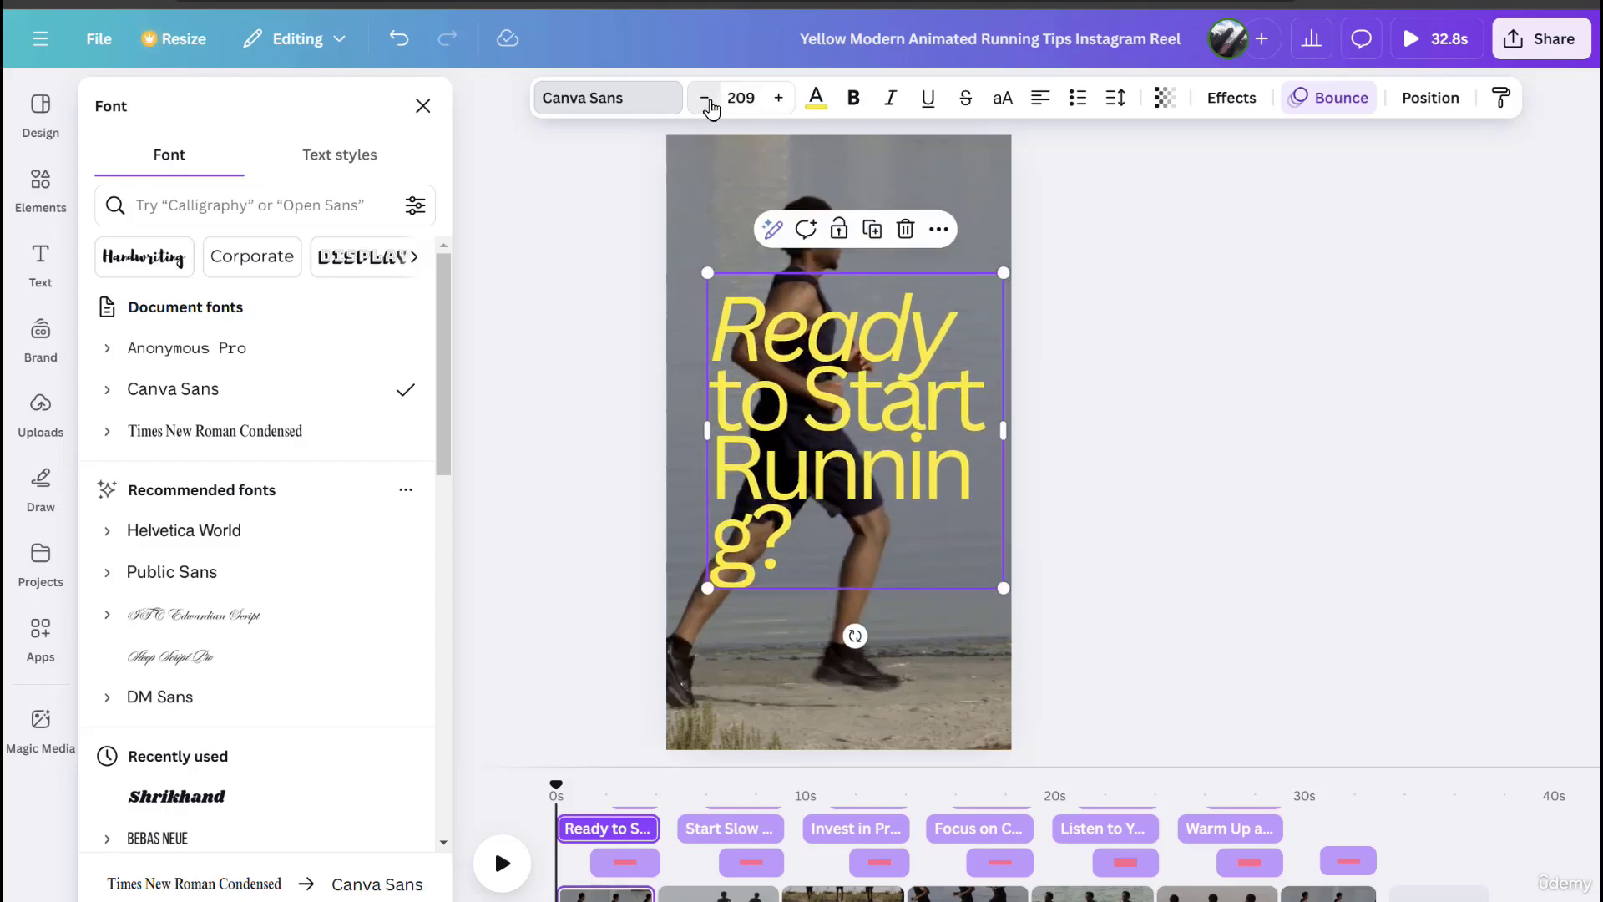
click(706, 98)
click(705, 98)
click(704, 99)
click(704, 99)
click(703, 99)
click(704, 98)
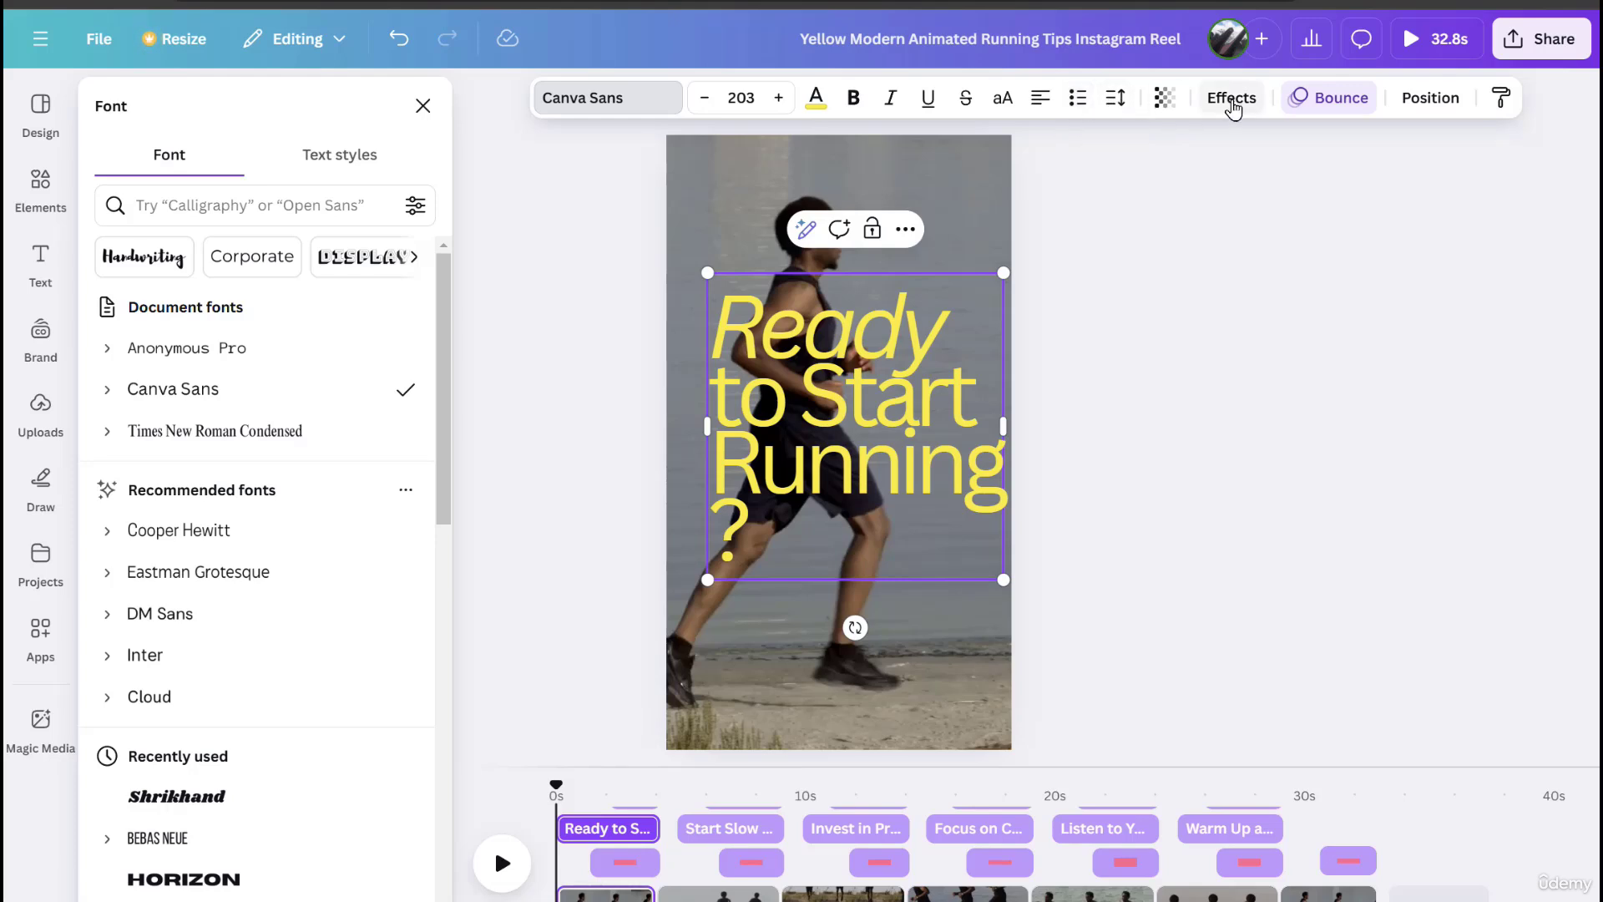
- Apply the Shadow text effect to the "Ready to Start Running?" headline
click(1231, 98)
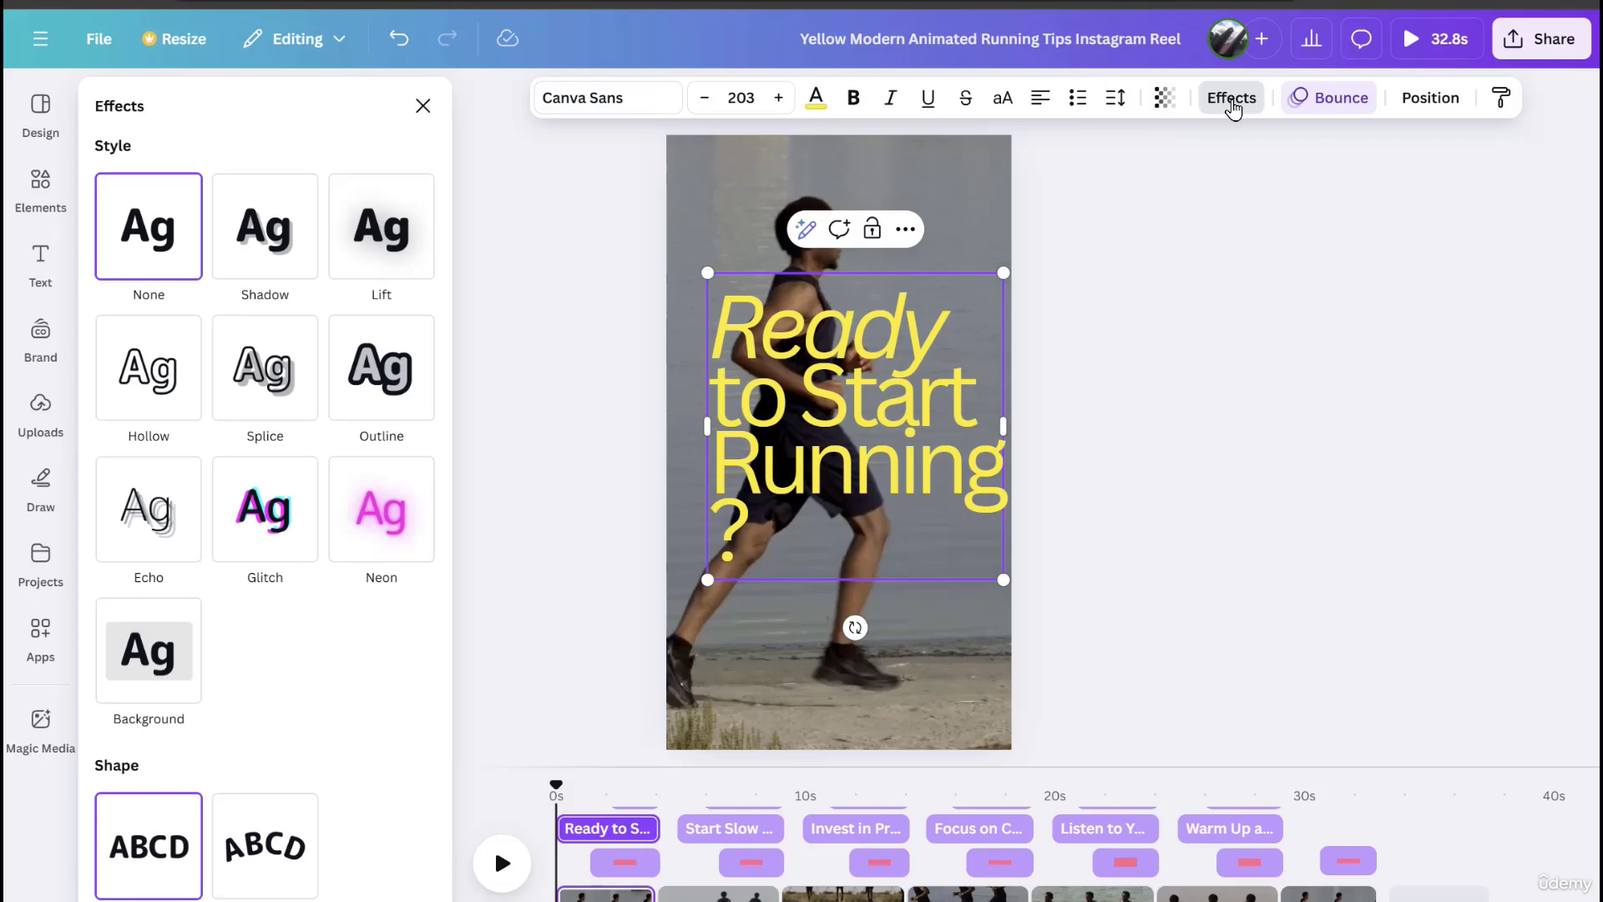
click(267, 242)
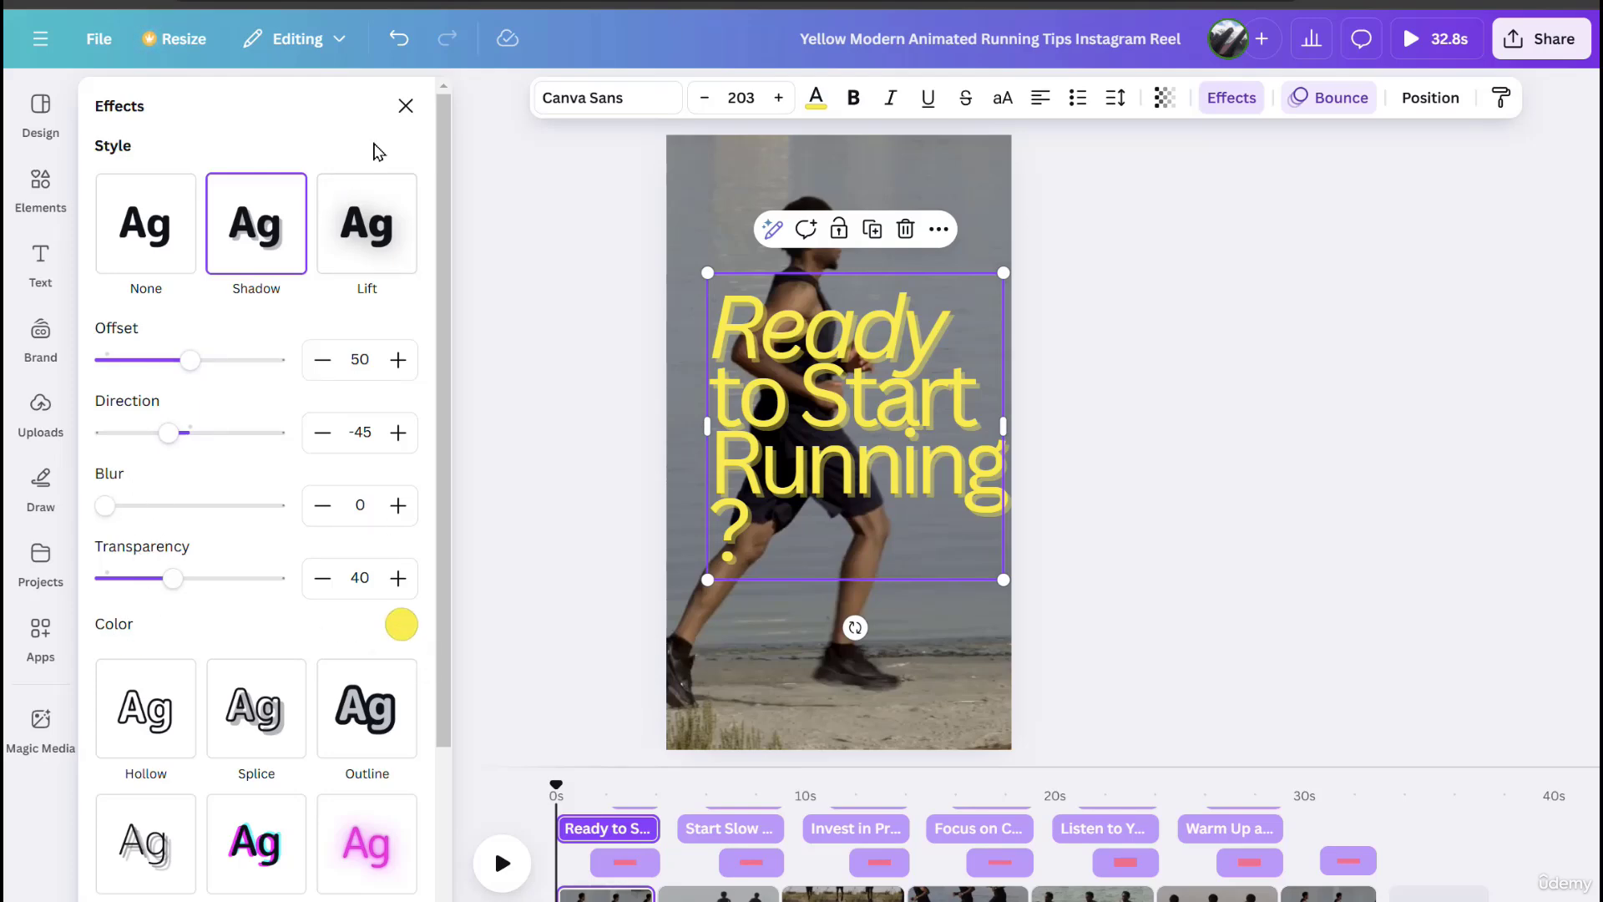
click(405, 105)
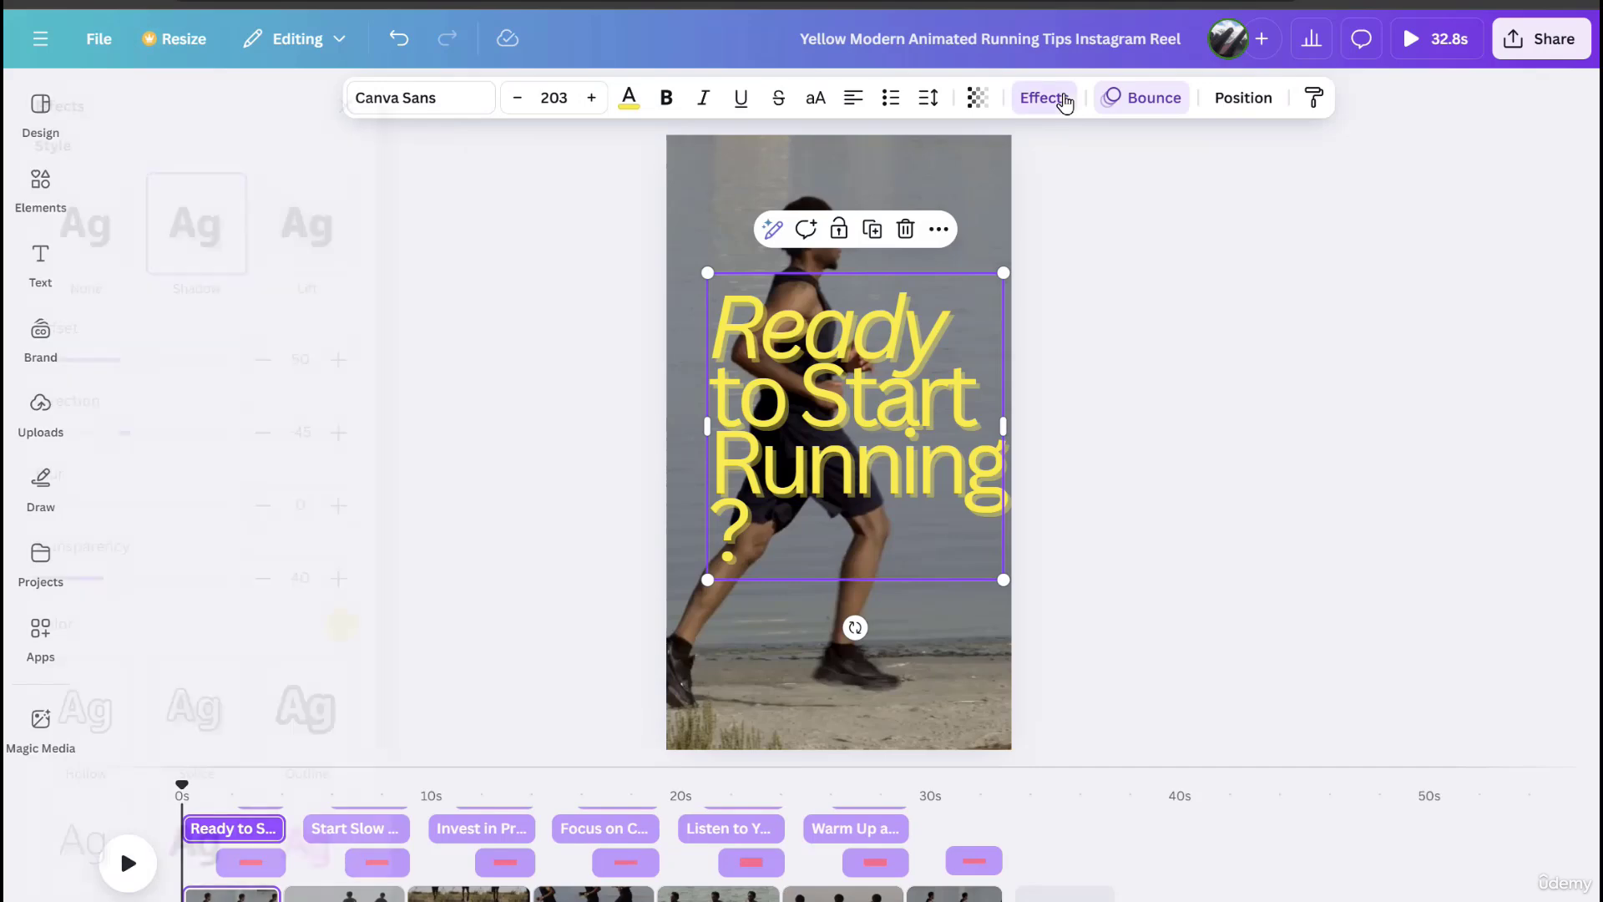
- Give the "Ready to Start Running?" headline an Outline effect with thickness 76 and the black document color
click(1075, 104)
scroll(237, 547, down, 3)
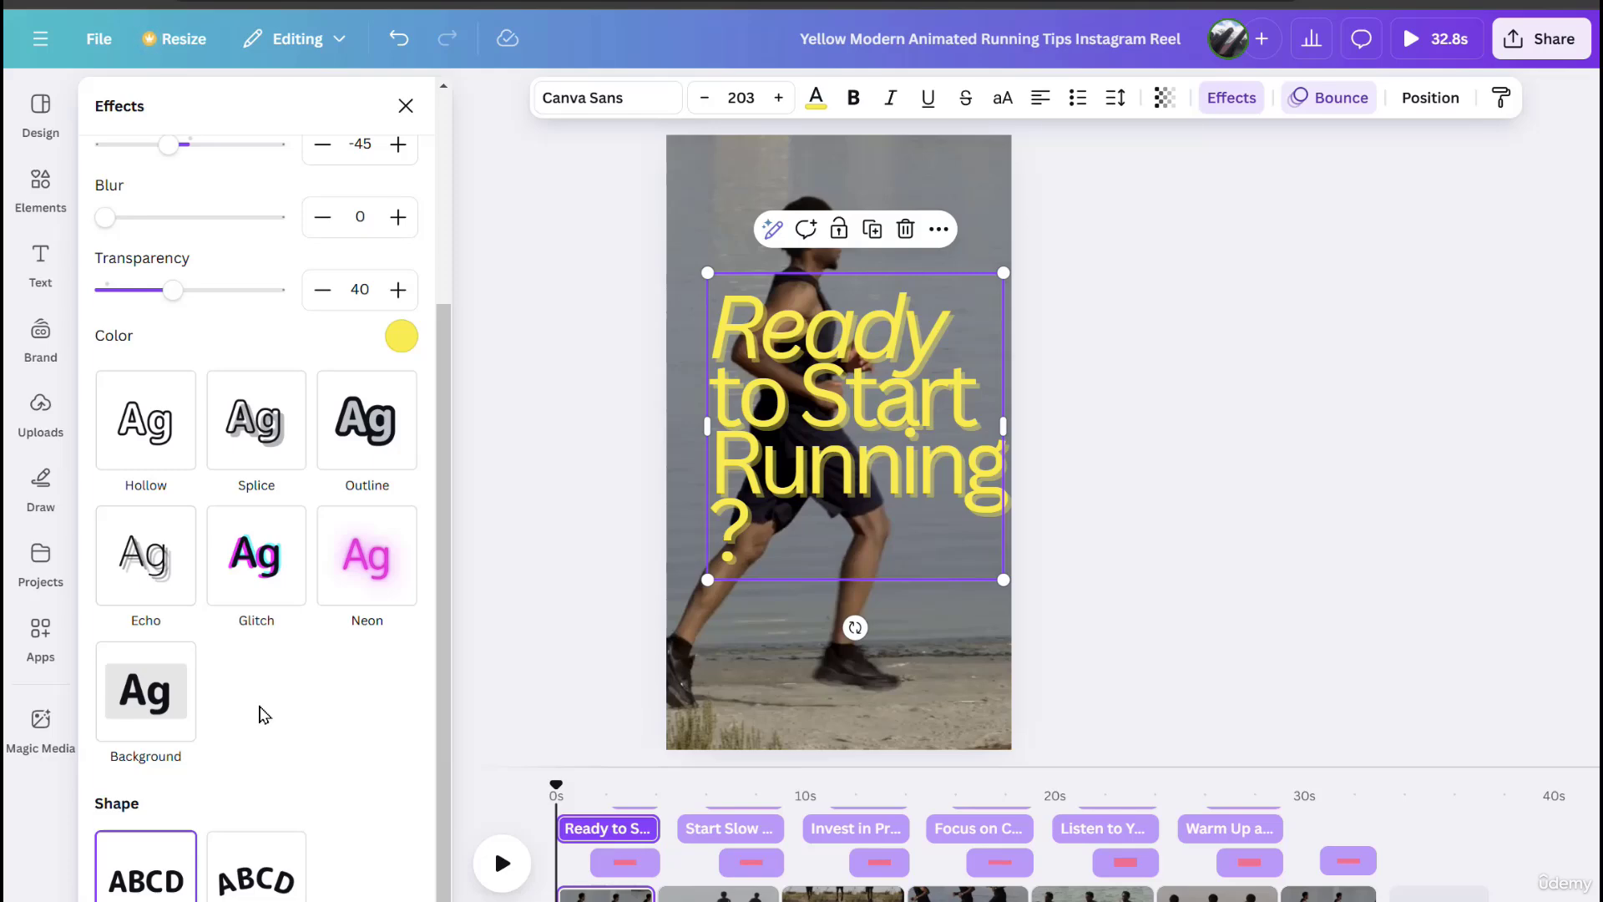
click(362, 438)
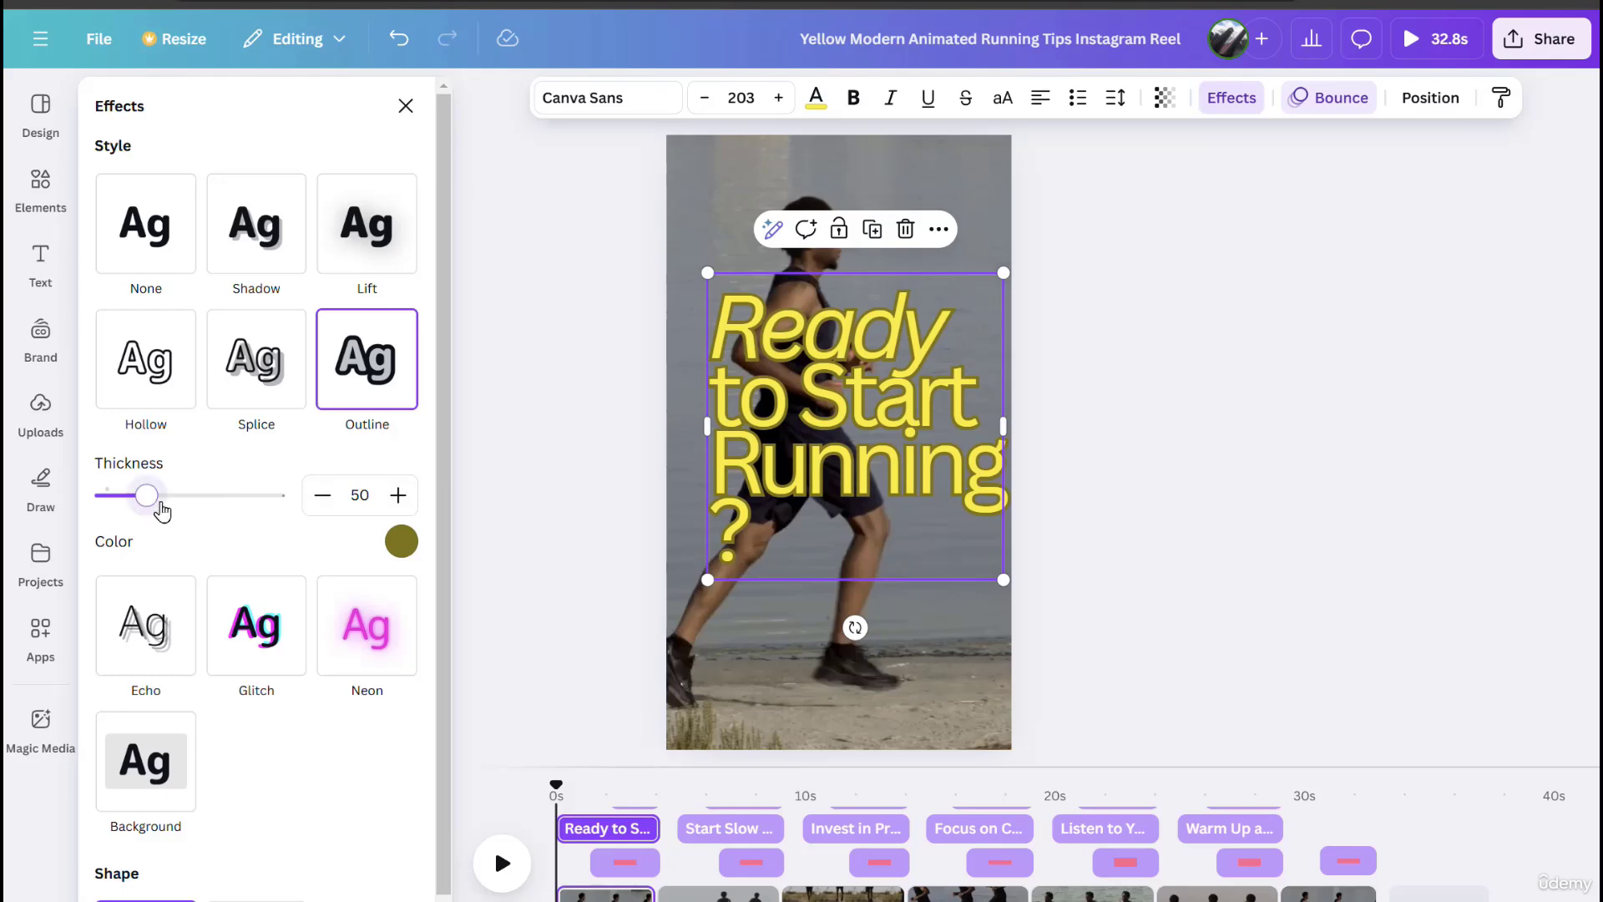
mouse_move(161, 511)
mouse_down()
mouse_move(197, 511)
mouse_move(172, 512)
mouse_up()
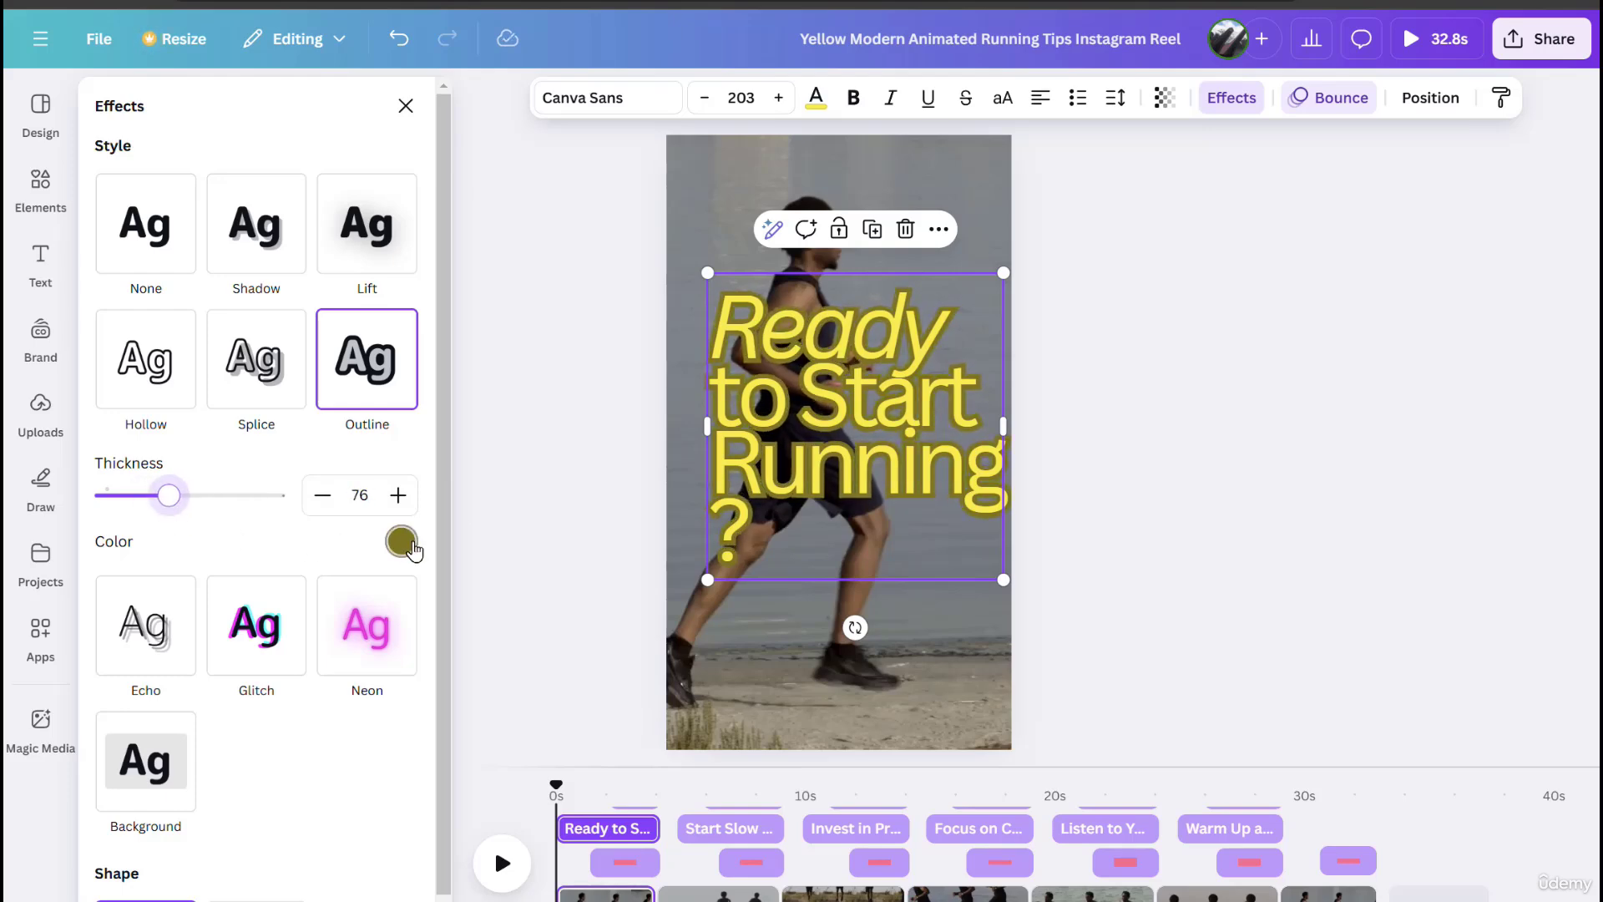
click(402, 542)
click(164, 644)
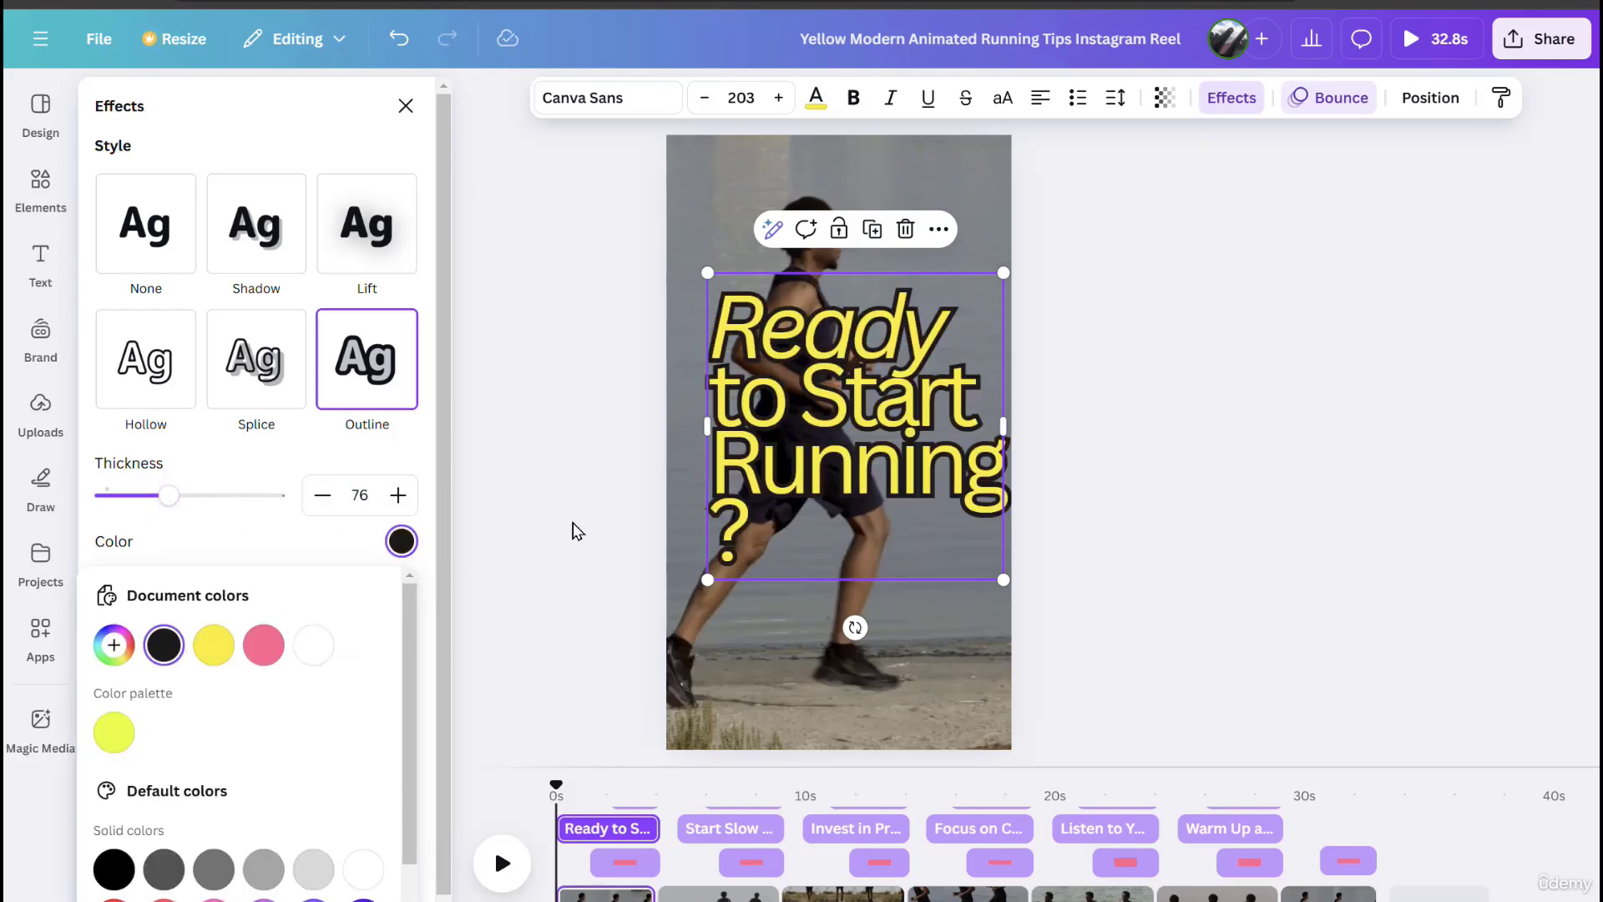
click(555, 517)
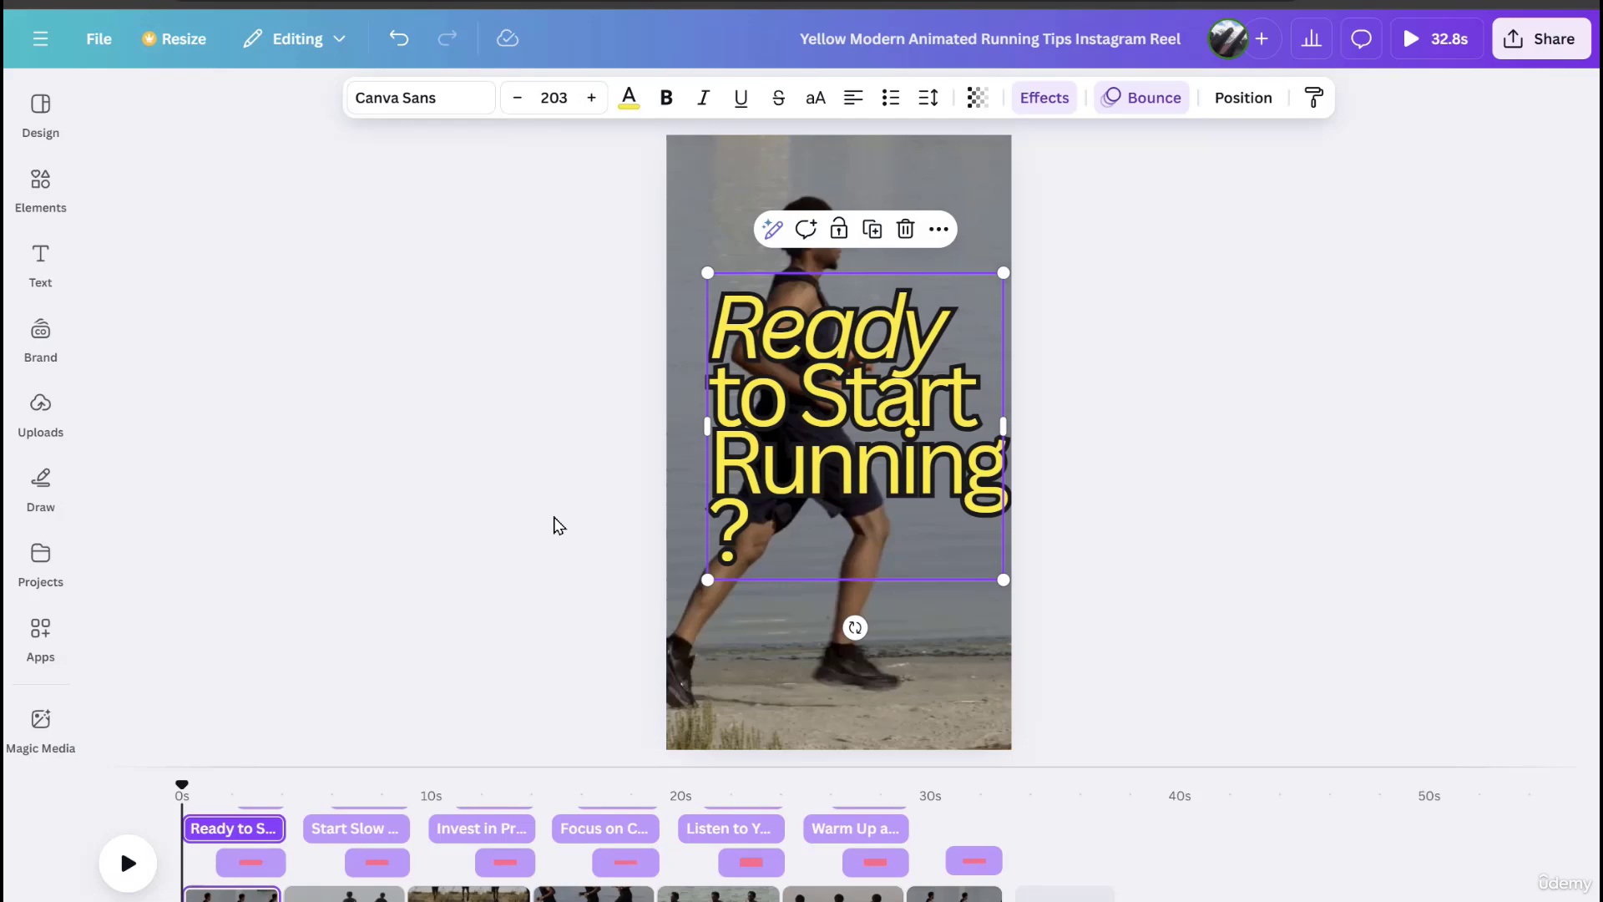